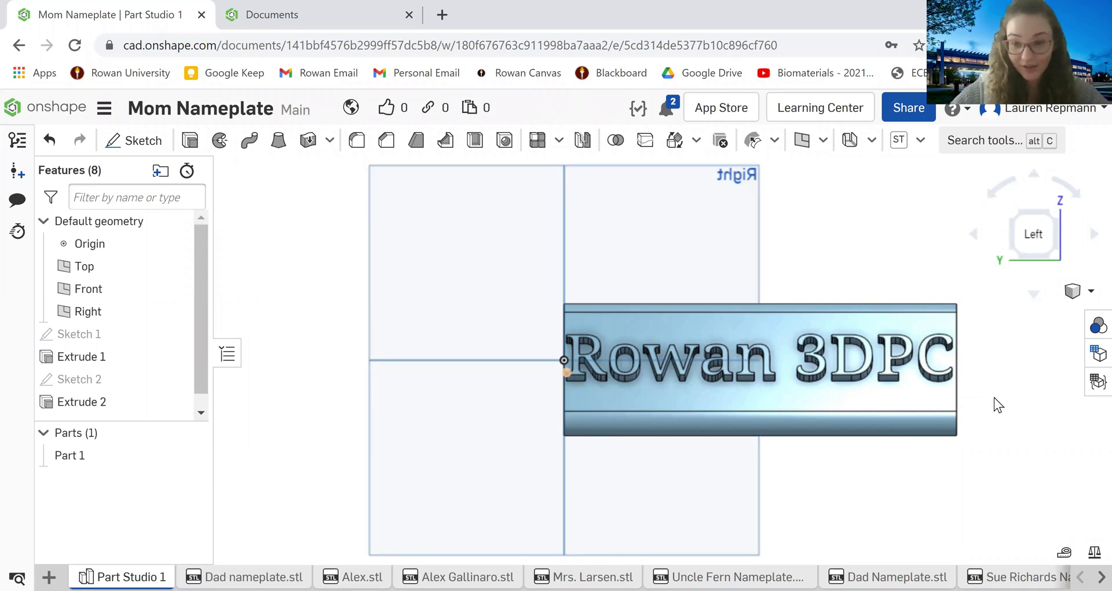
Orbit the nameplate to view its back, edge, underside and text, then show the Documents list
right_click_drag(1002, 353, 1009, 379)
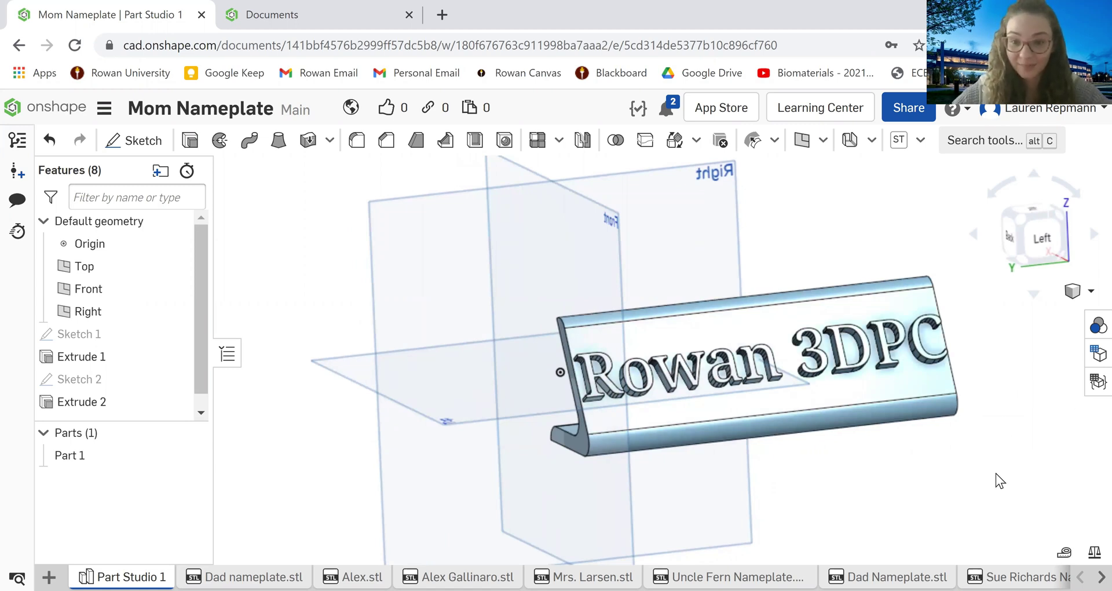
mouse_move(918, 485)
right_mouse_down()
mouse_move(908, 489)
mouse_move(990, 483)
mouse_move(912, 486)
right_mouse_up()
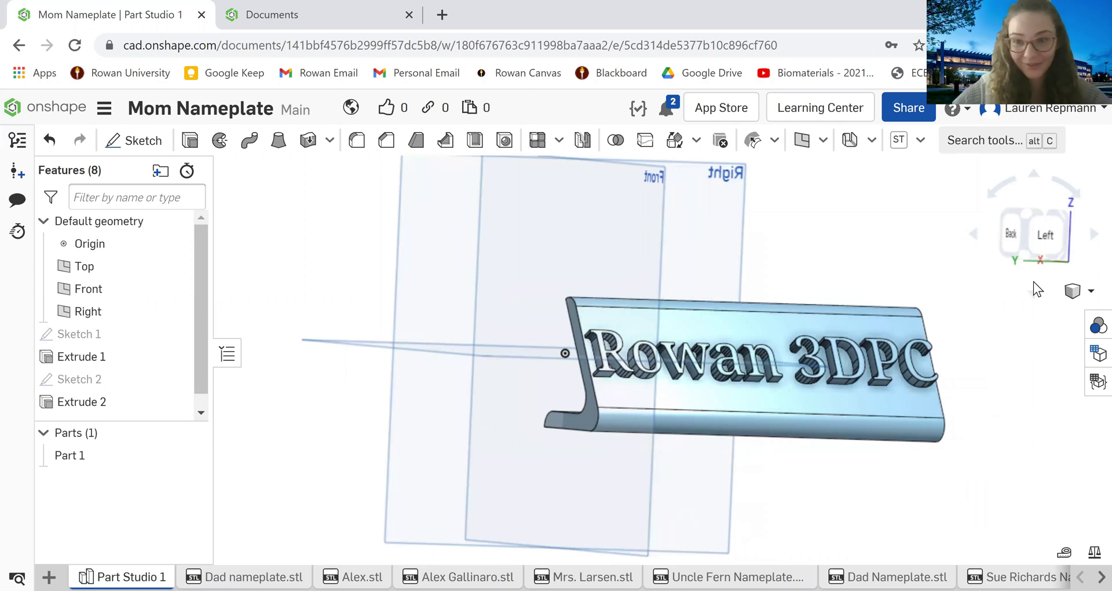
left_click(1042, 249)
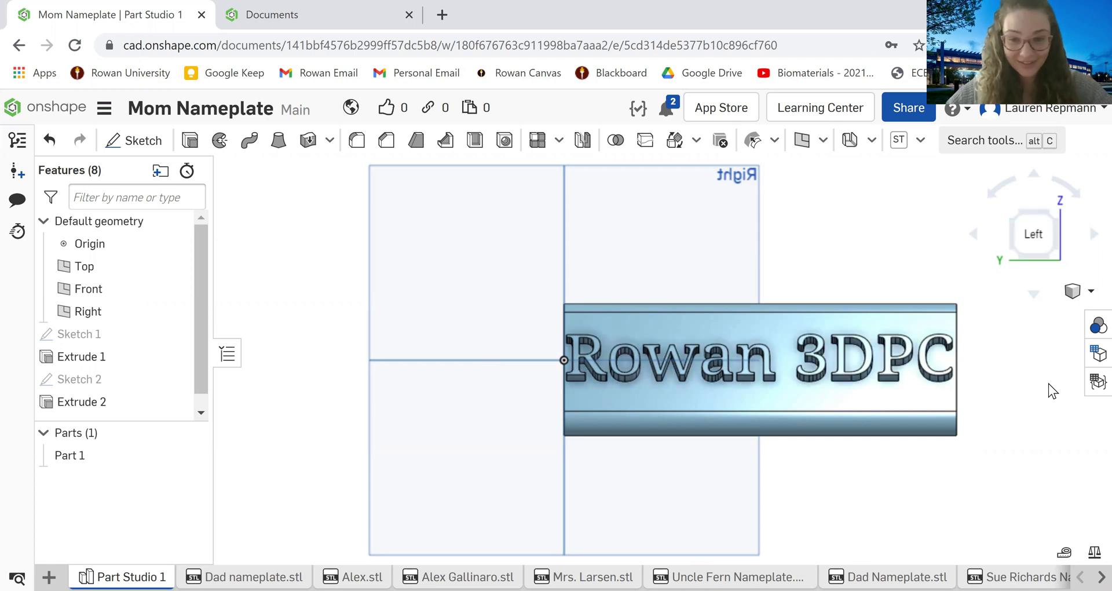
right_click_drag(1049, 385, 837, 383)
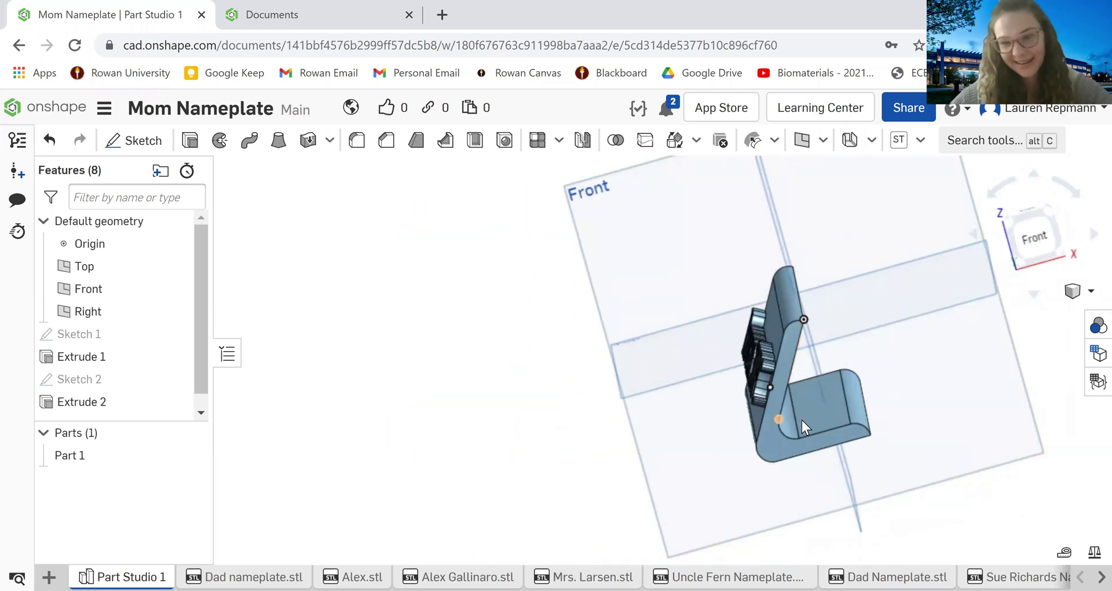
right_click_drag(904, 455, 1030, 301)
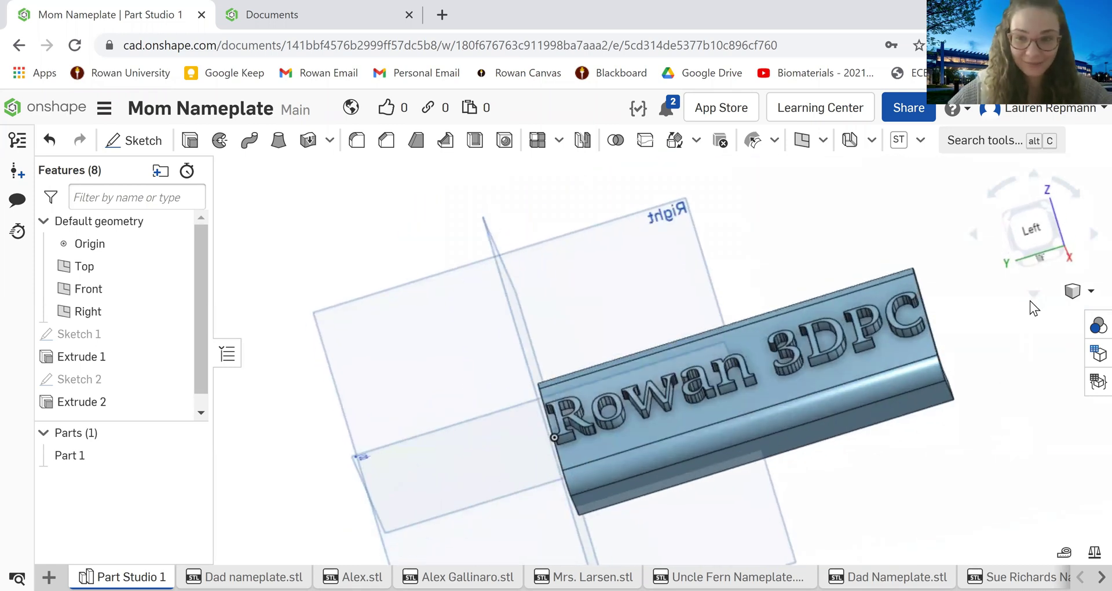
left_click(1033, 238)
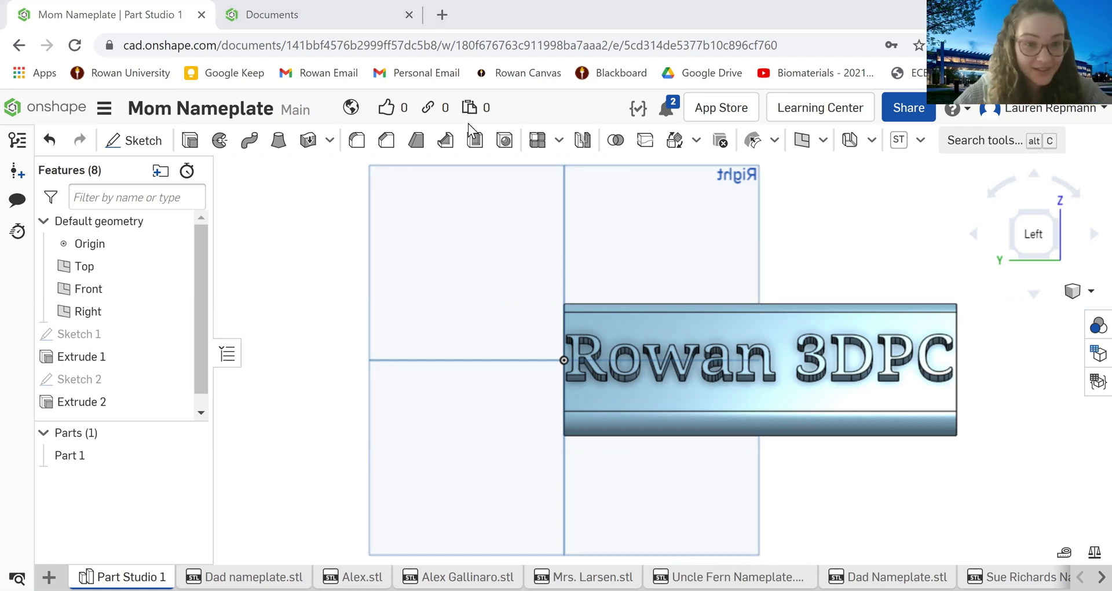
key("ctrl+Tab")
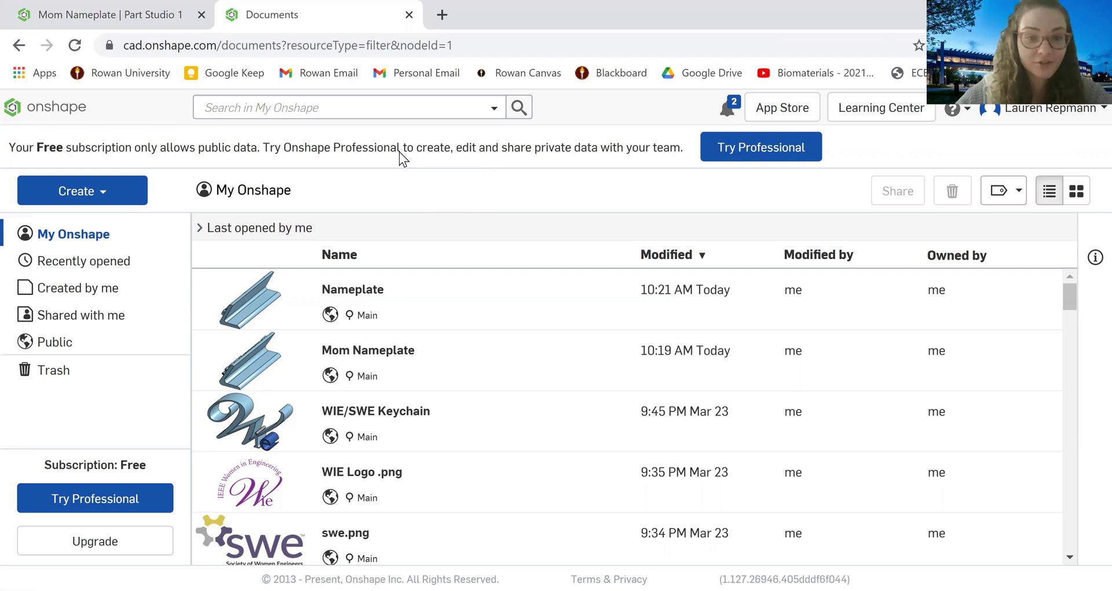
Create a new public document named '3DPC Nameplate'
left_click(84, 197)
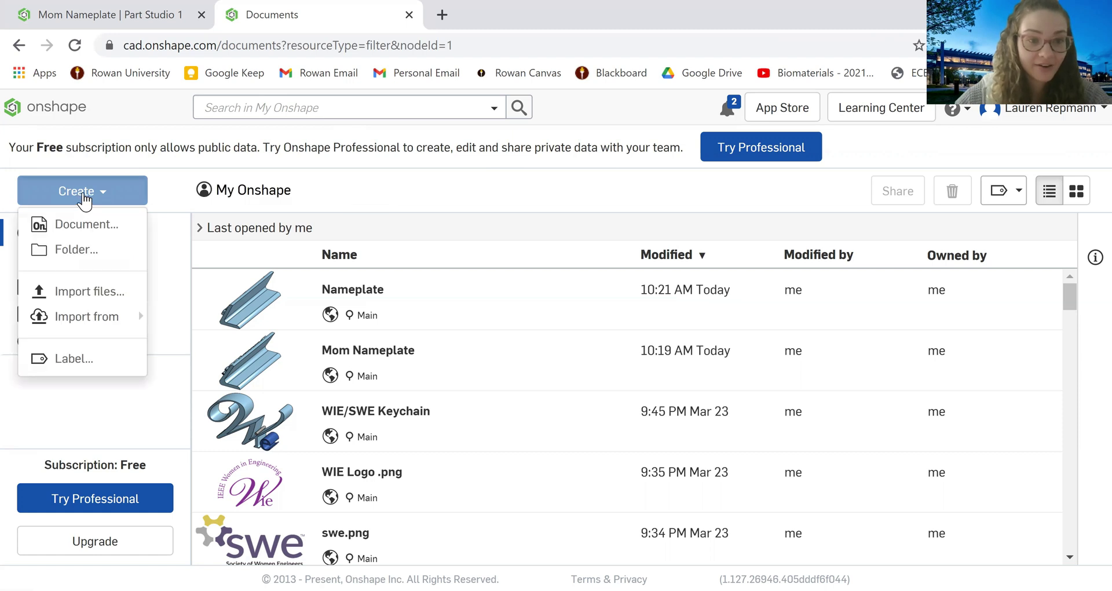
left_click(95, 229)
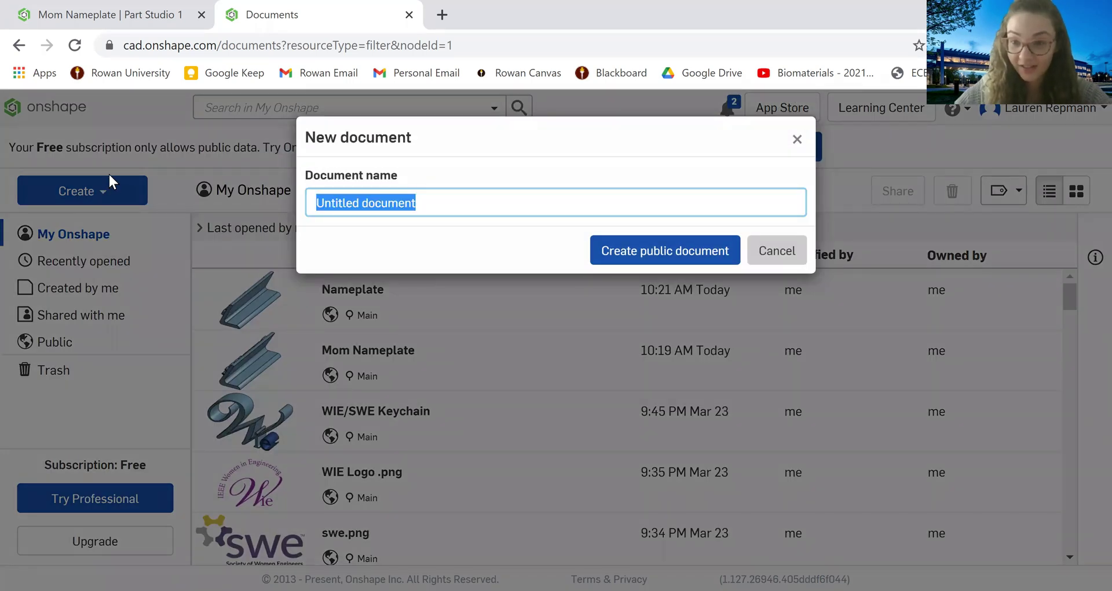
type("3")
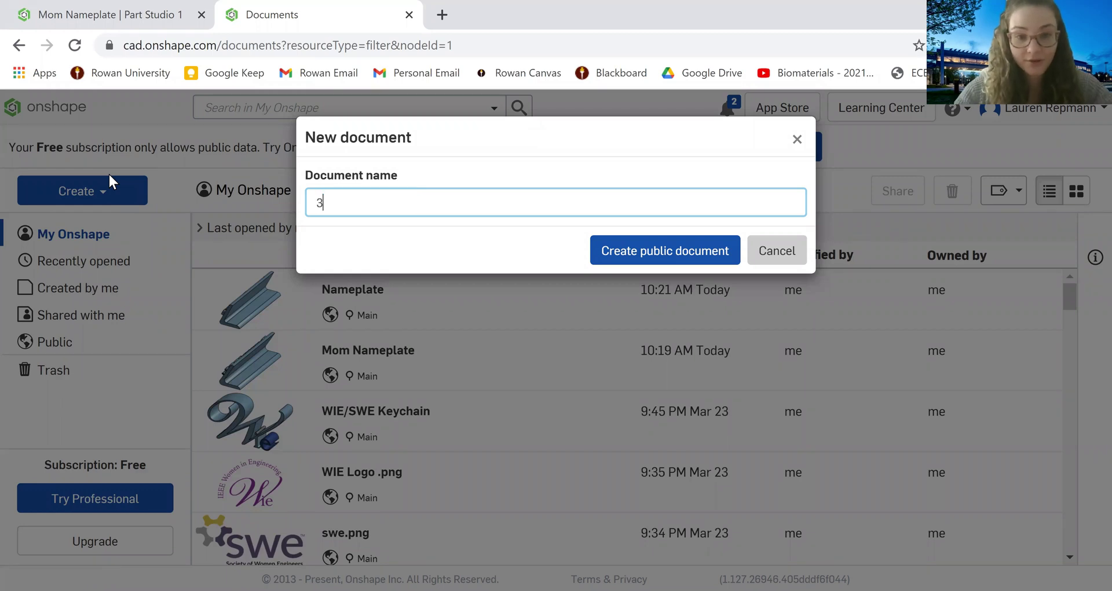
type("DPC Nameplate")
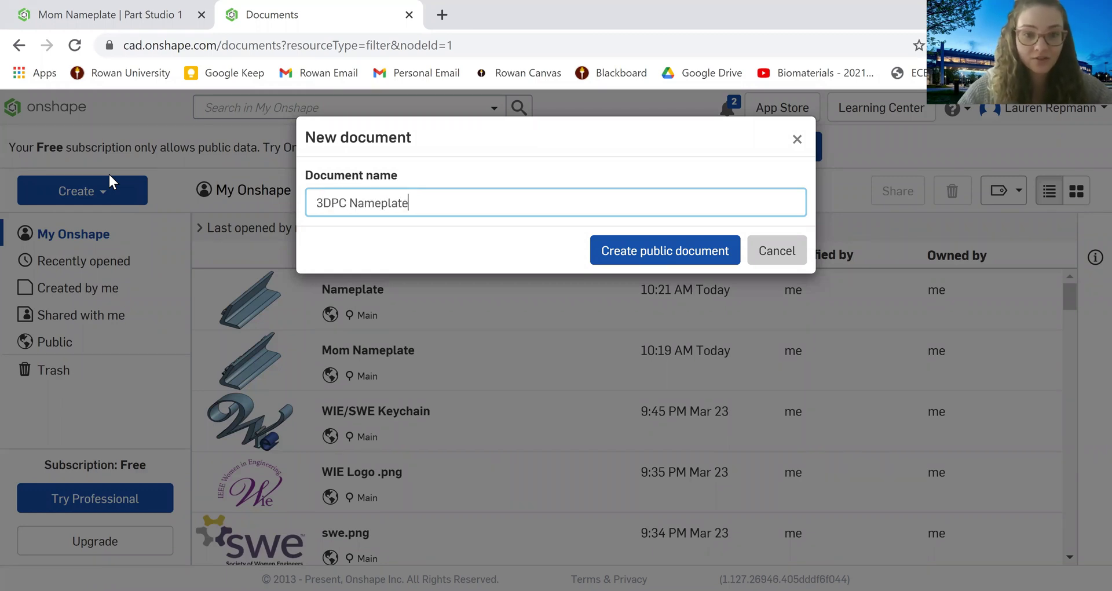
key("Return")
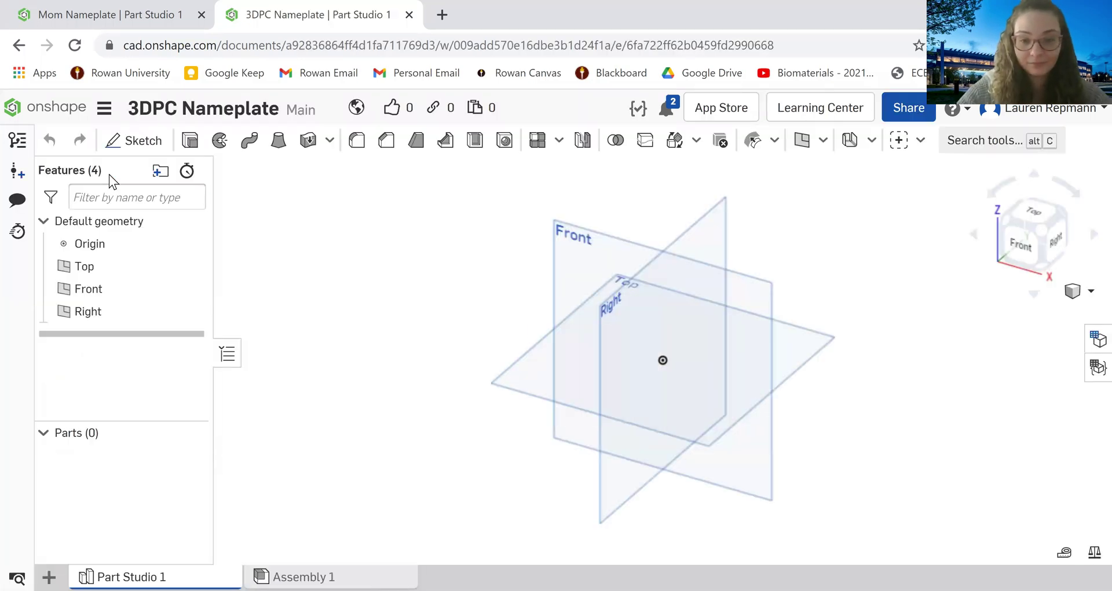
Start a sketch on the Front plane and draw a horizontal line right from the origin
left_click(1017, 250)
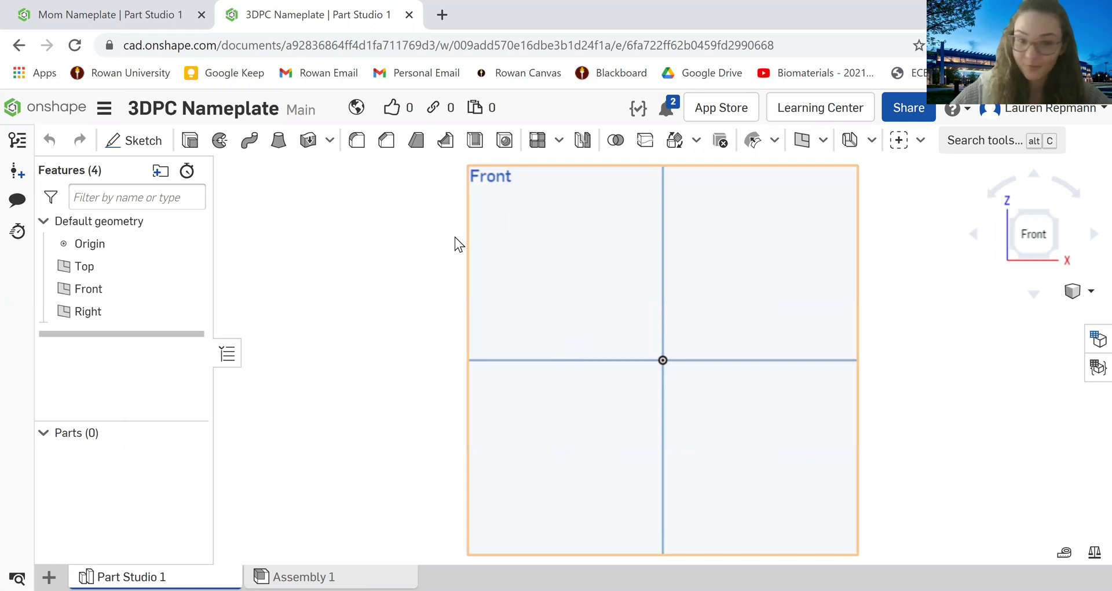
left_click(121, 141)
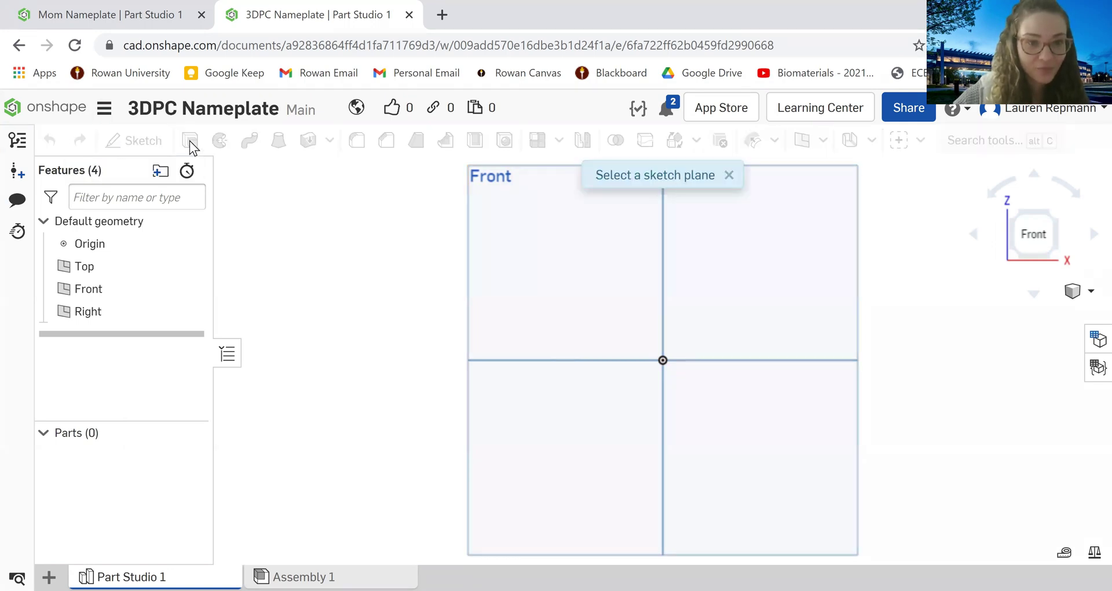
left_click(534, 247)
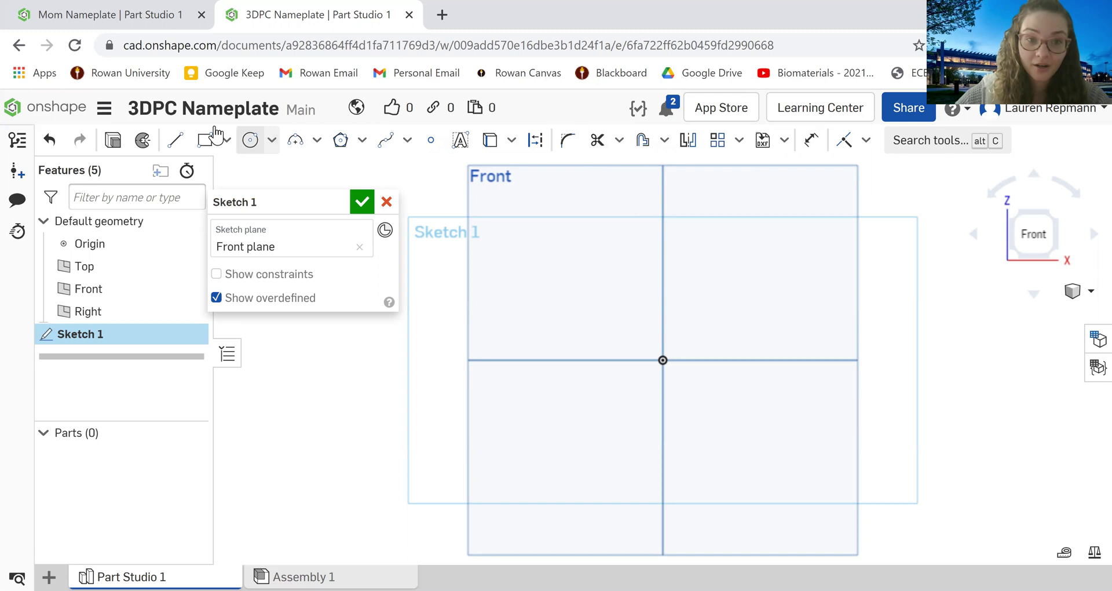
left_click(176, 140)
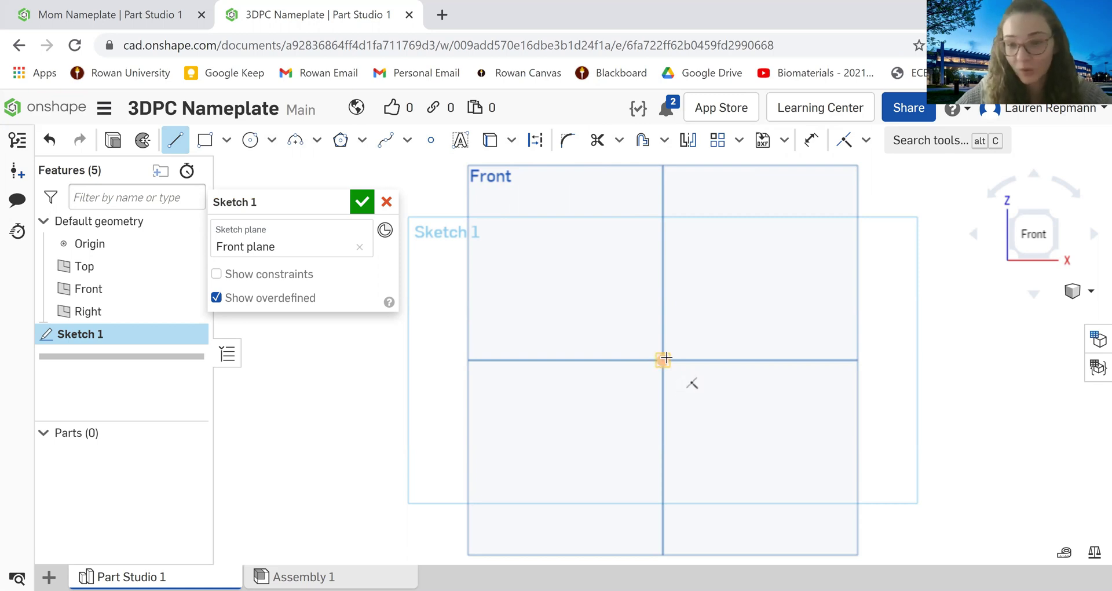
left_click(664, 359)
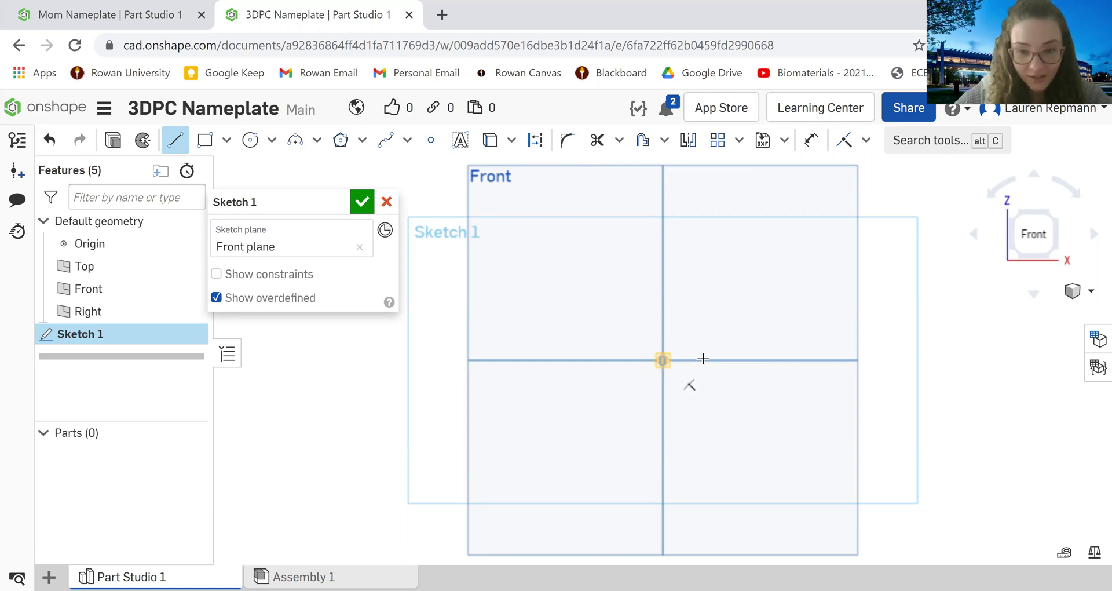
left_click(793, 360)
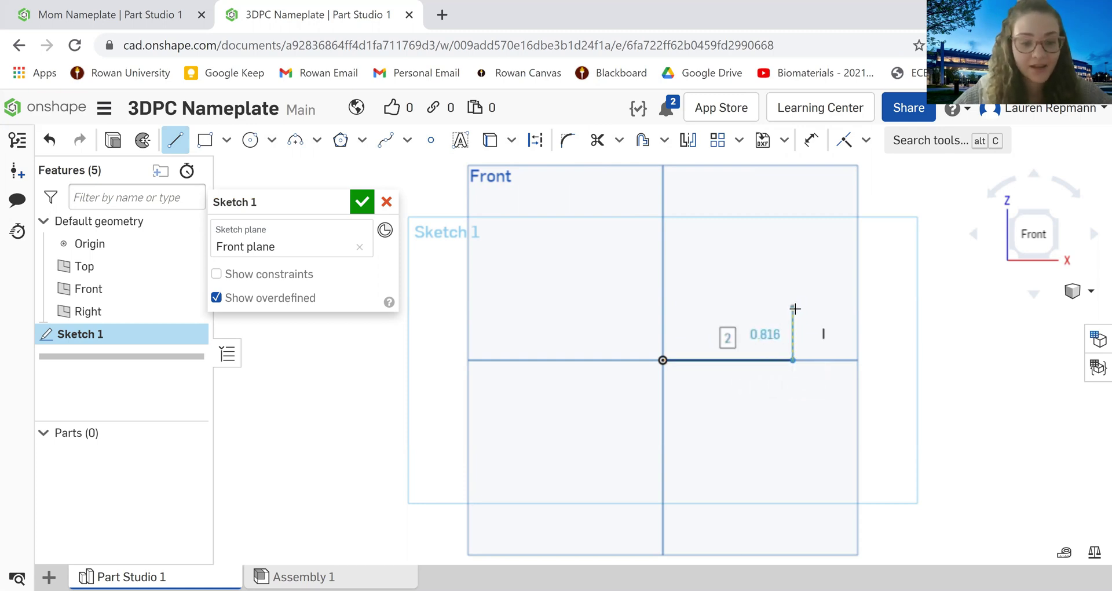
key("Escape")
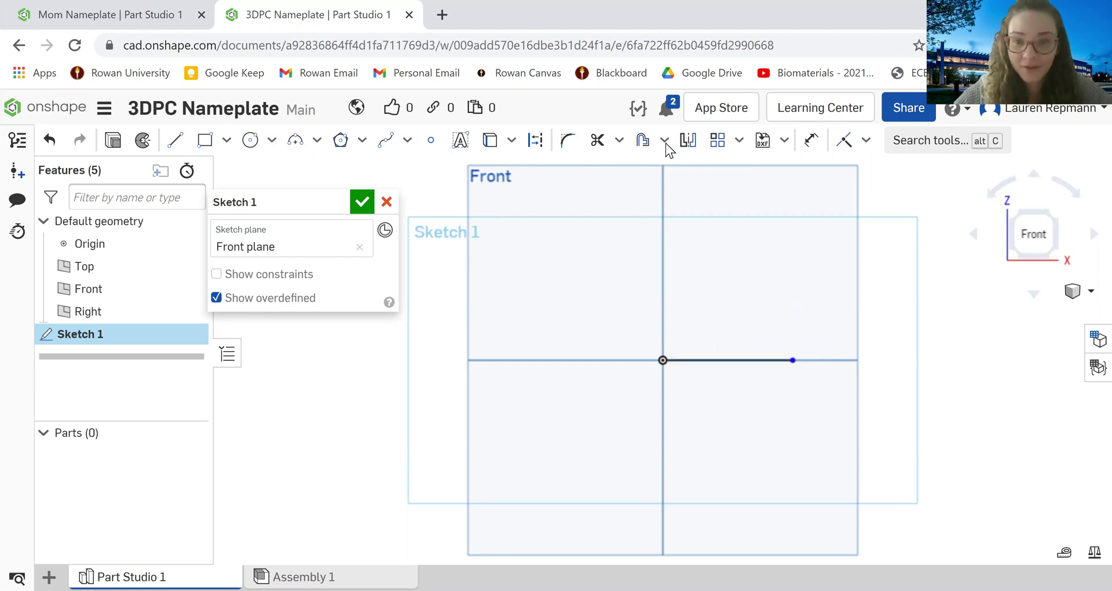
Dimension the horizontal line to 1.5 in
left_click(809, 146)
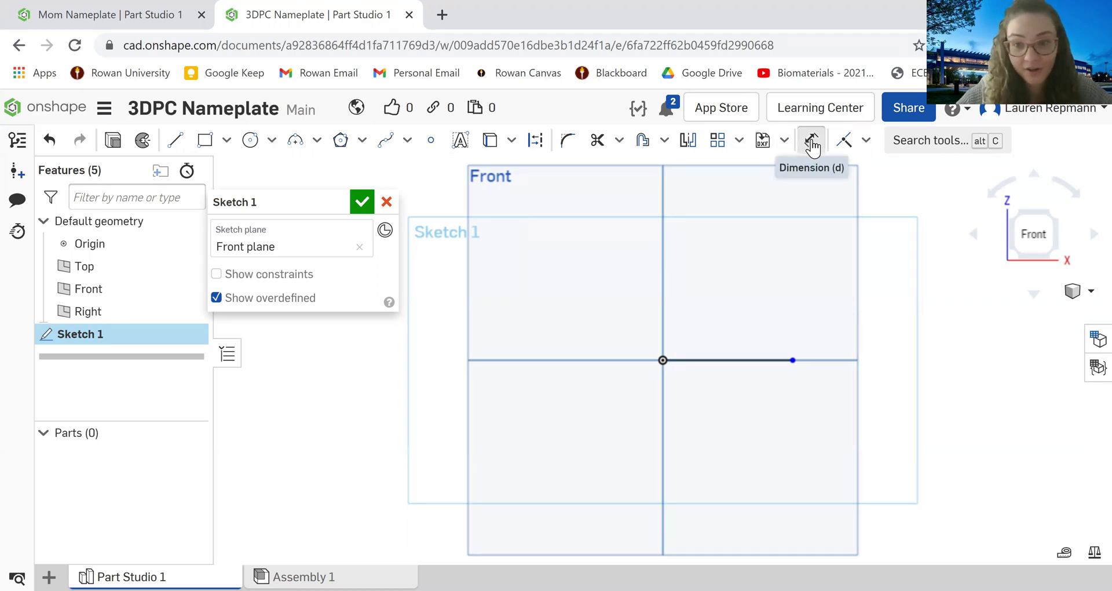
left_click(755, 361)
left_click(770, 277)
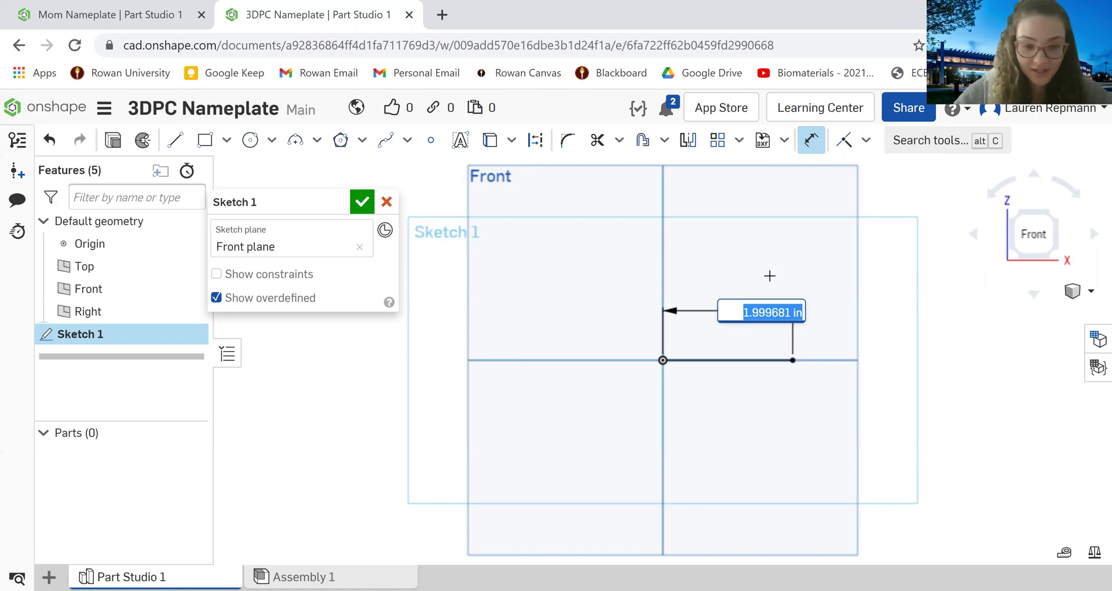
type("1.5")
key("Return")
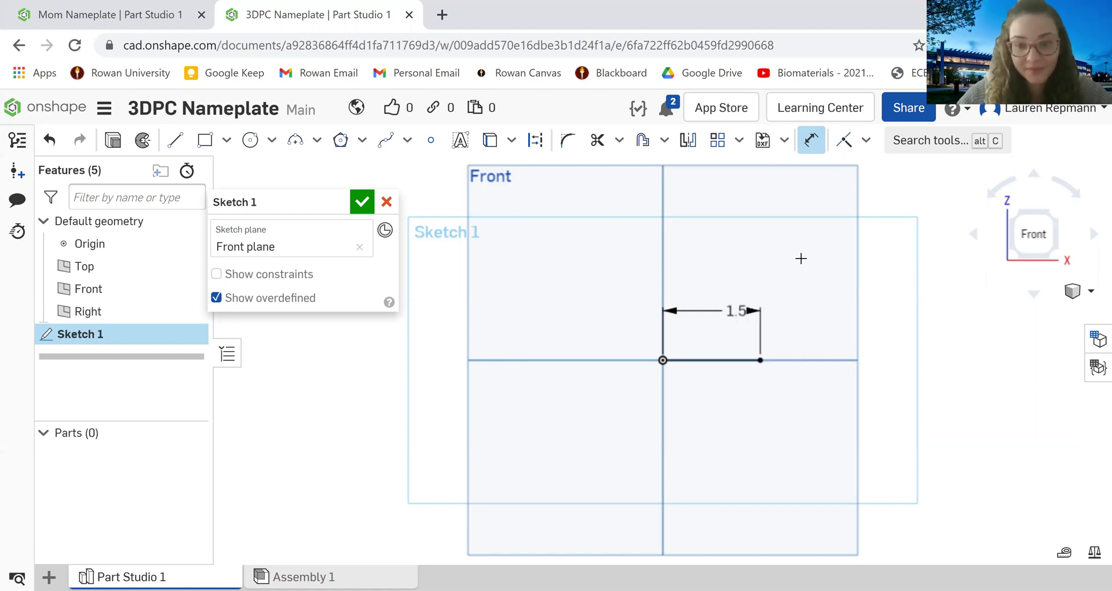
key("Escape")
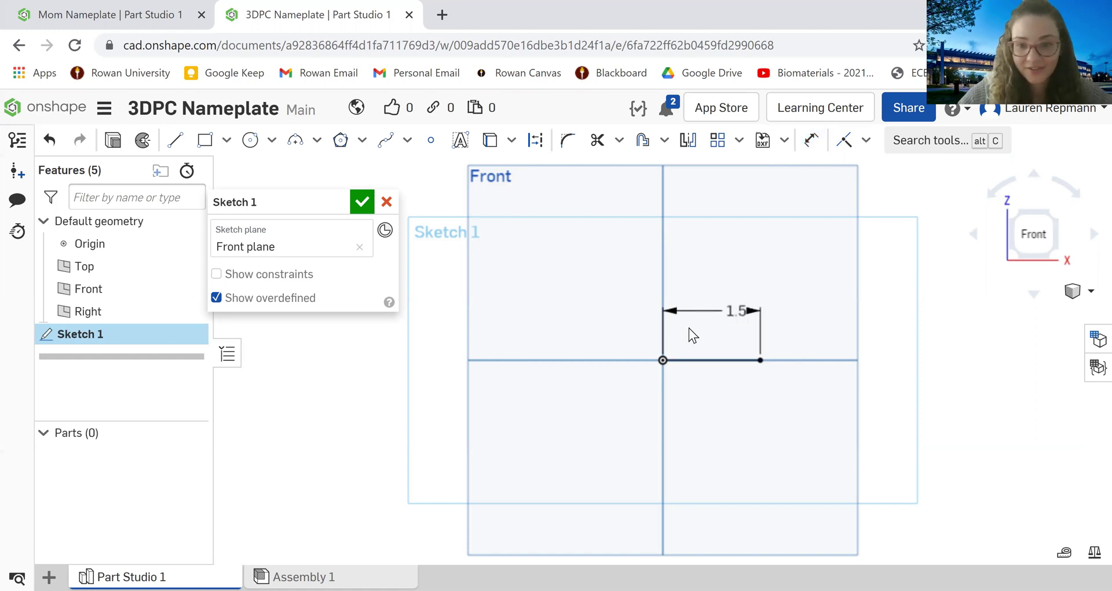
scroll(671, 337, "up", 3)
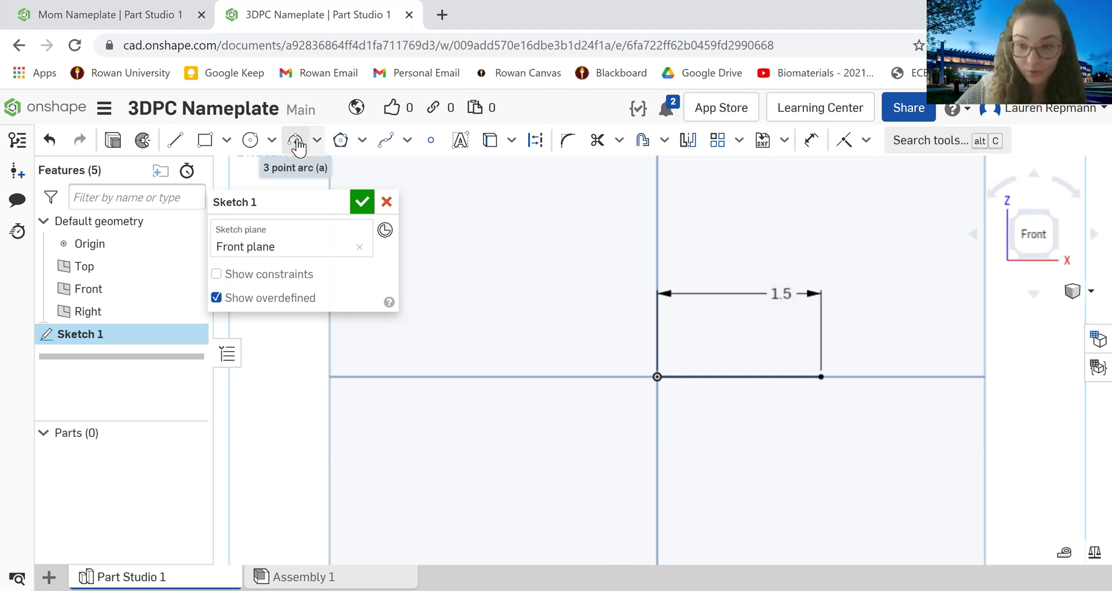
Draw a small three-point arc, about 0.094 in radius, curving up and left from the origin
left_click(297, 141)
scroll(650, 380, "up", 3)
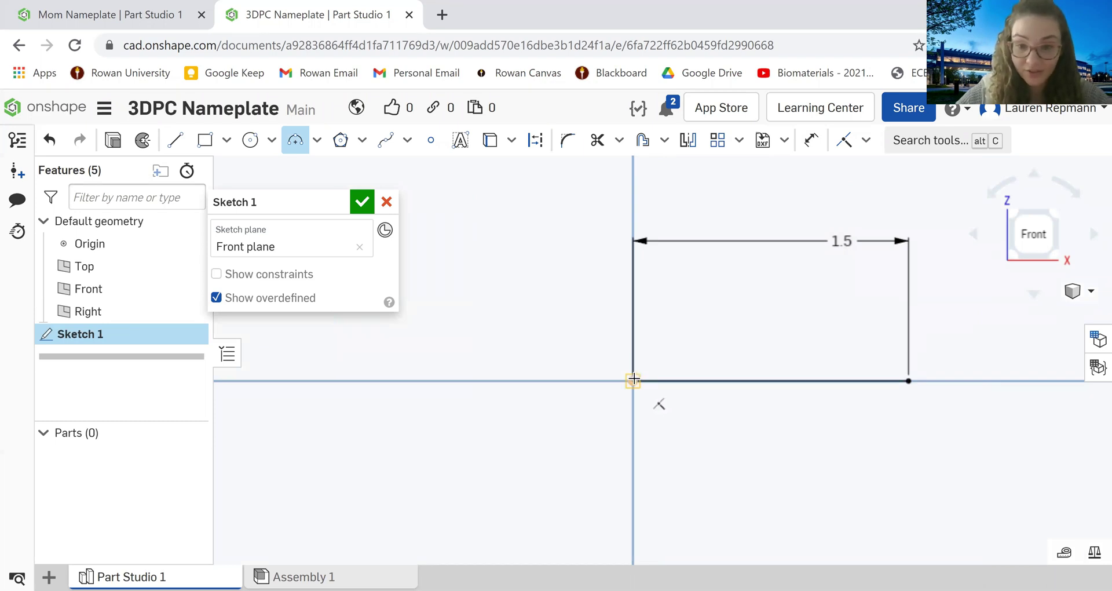
left_click(633, 379)
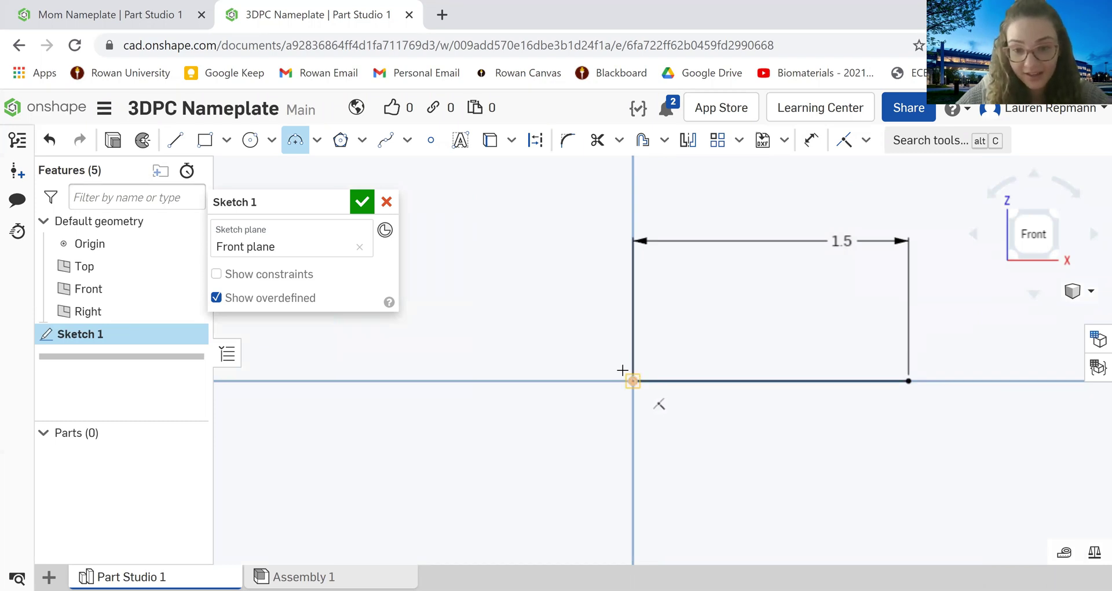
left_click(509, 380)
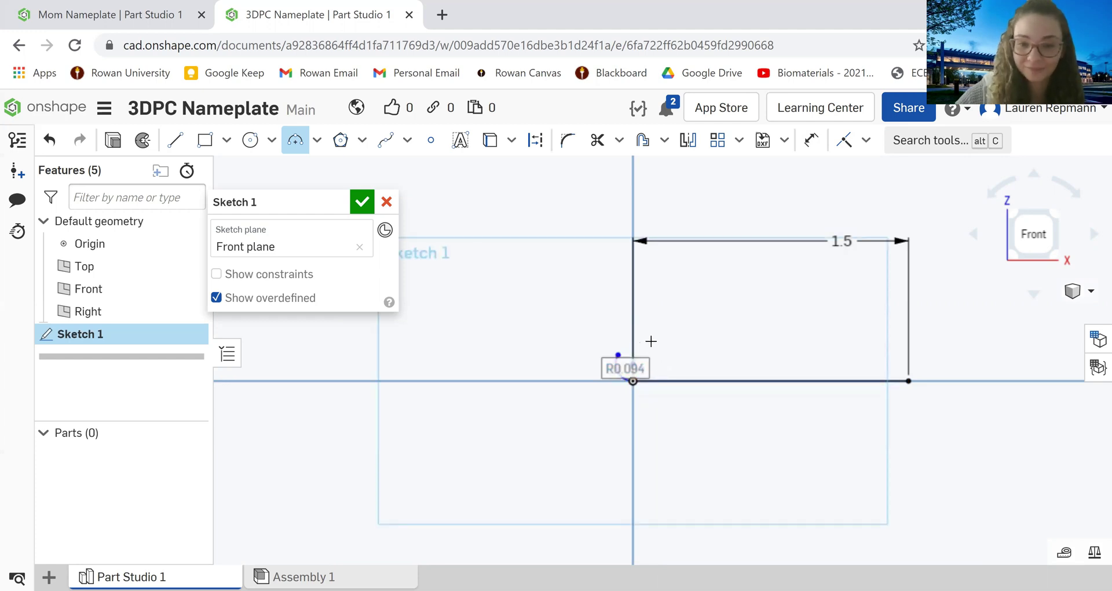
scroll(651, 341, "up", 3)
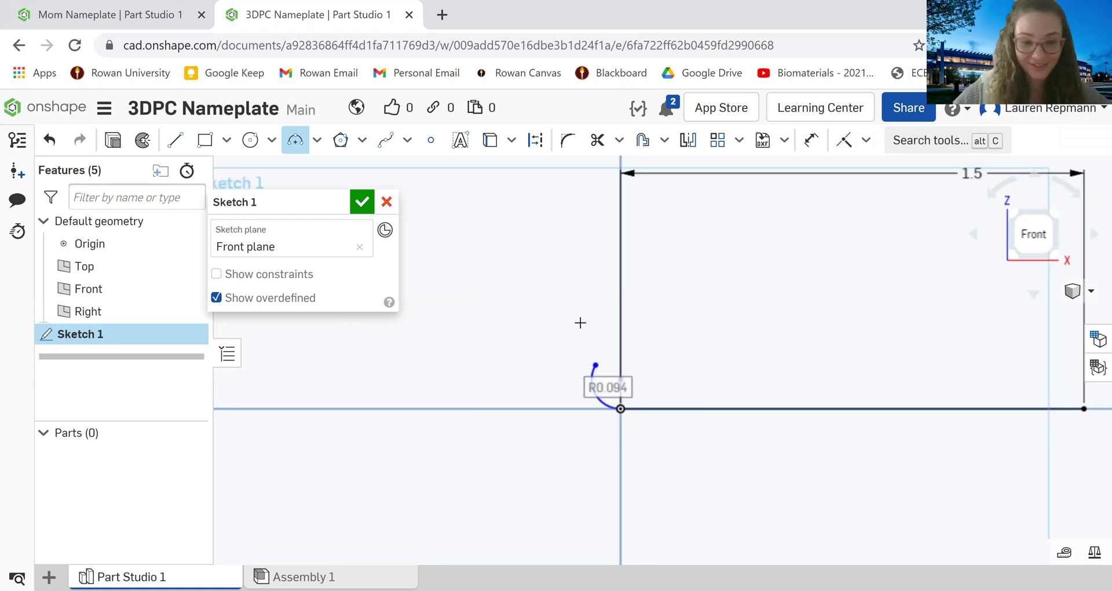
key("Escape")
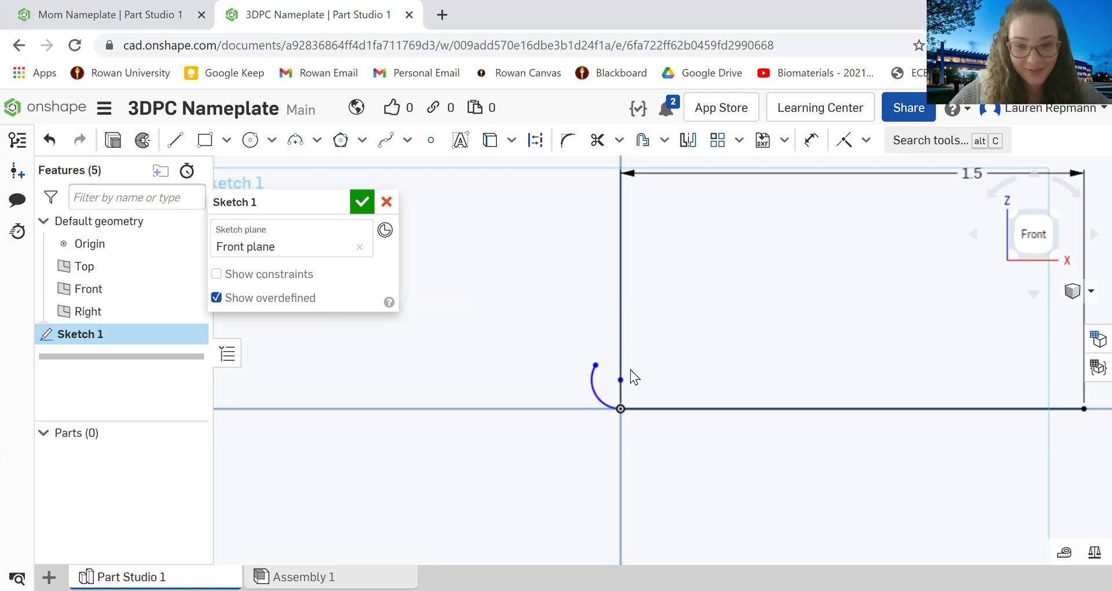
scroll(617, 377, "up", 3)
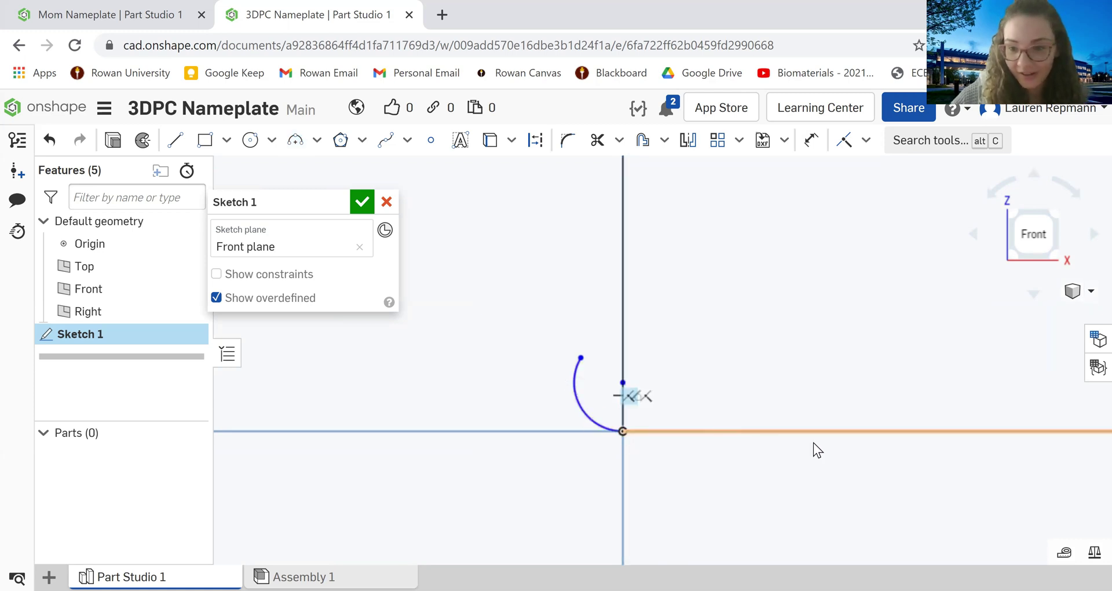
Draw a sloped line rising up and right from the arc's upper end
scroll(571, 363, "down", 8)
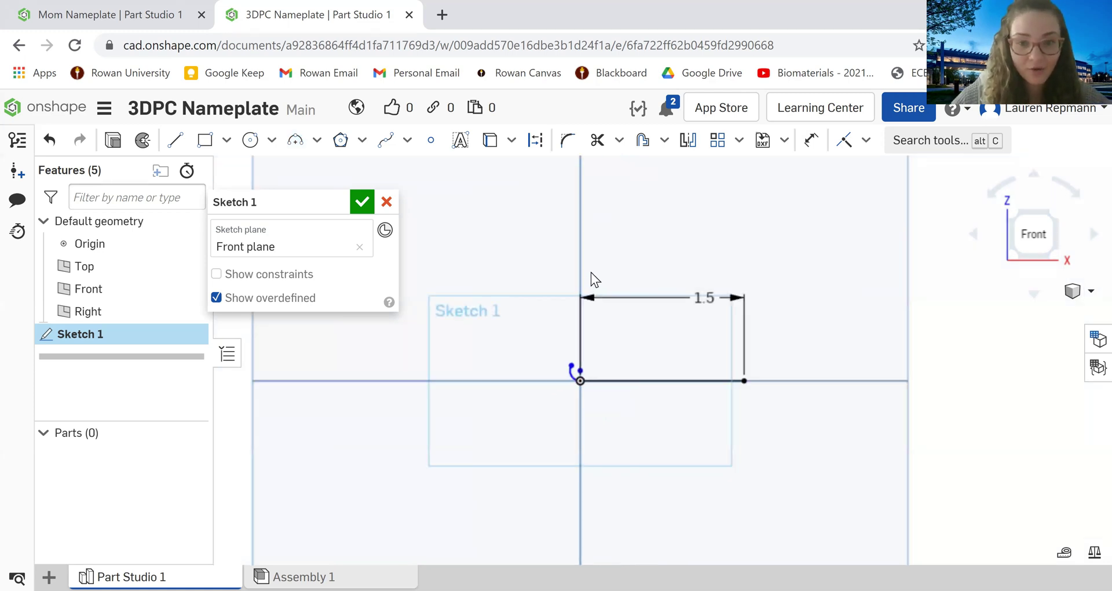
left_click(175, 140)
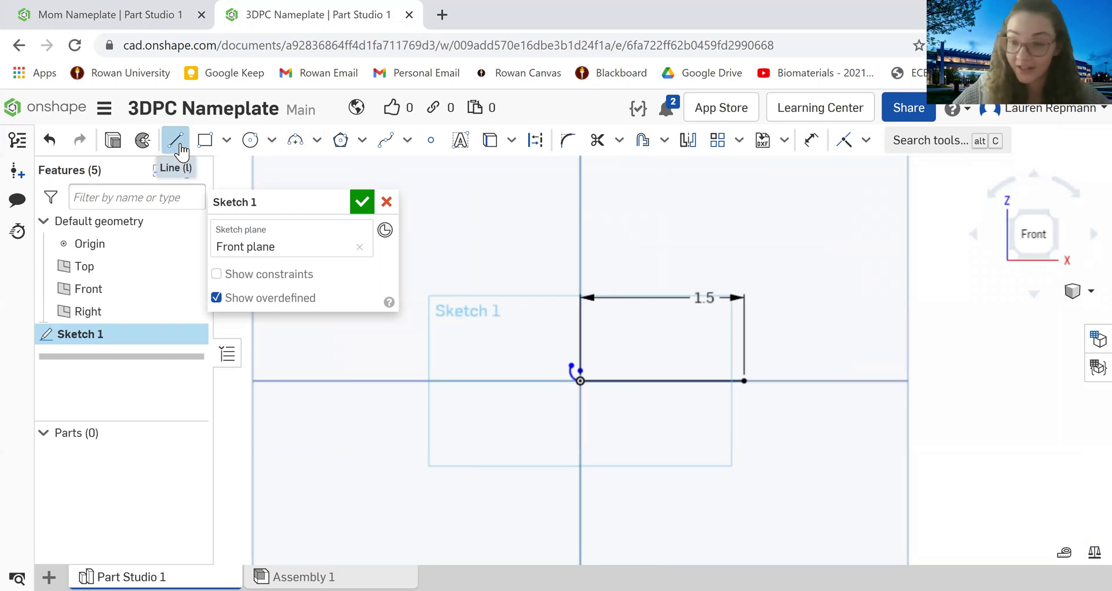
scroll(550, 366, "up", 5)
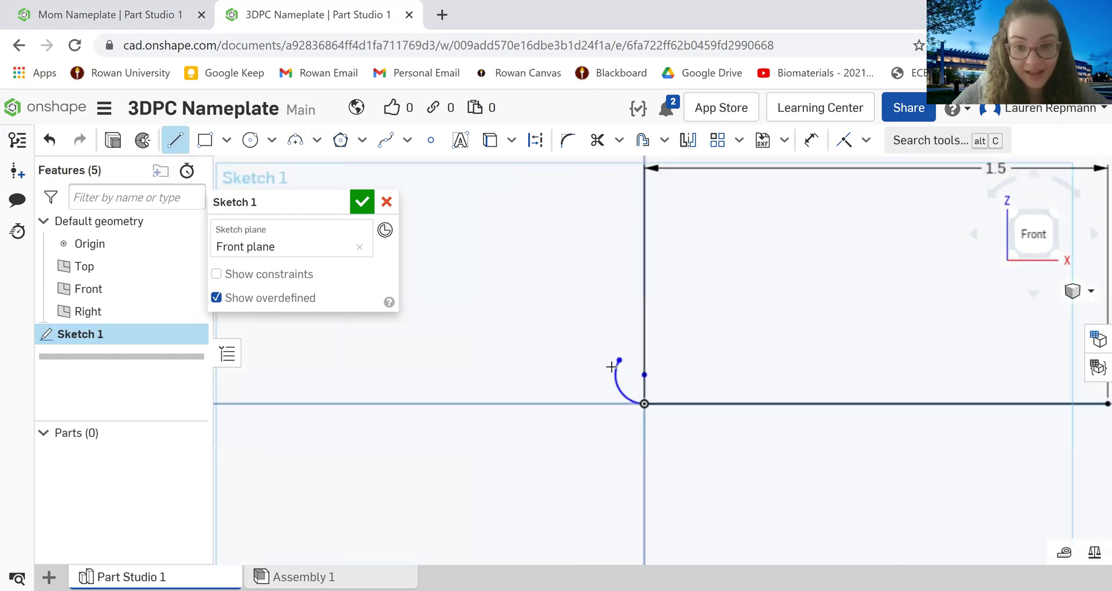
scroll(621, 355, "down", 5)
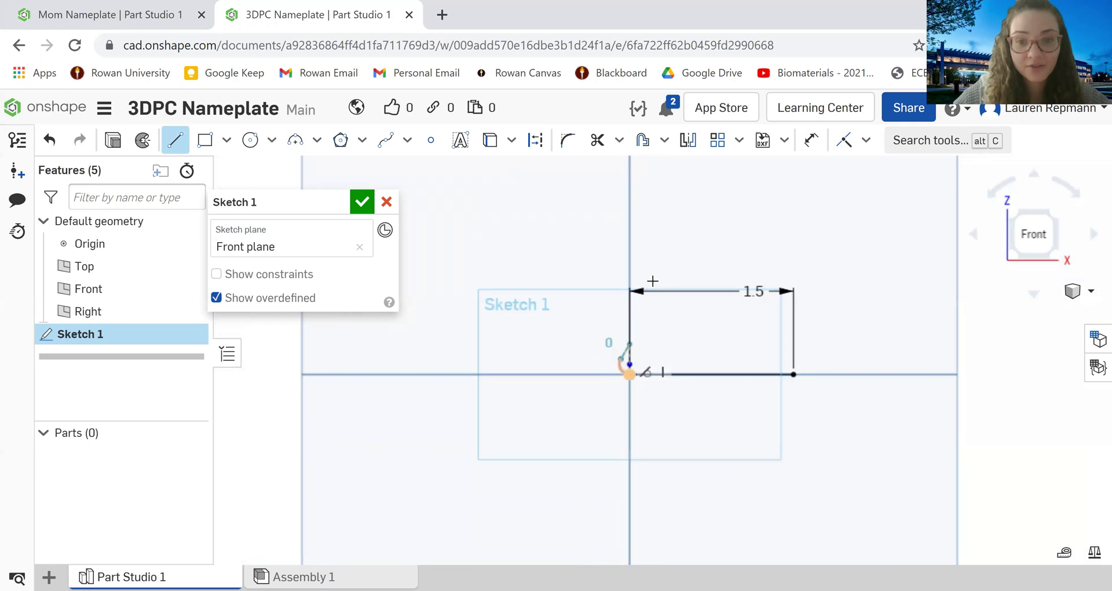
left_click(619, 360)
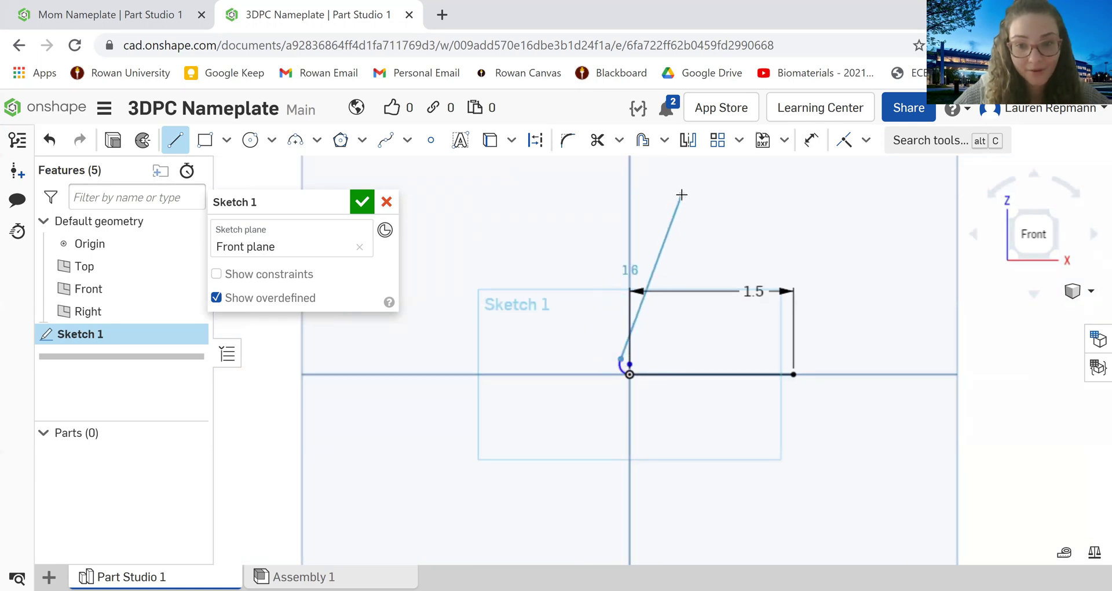
left_click(681, 195)
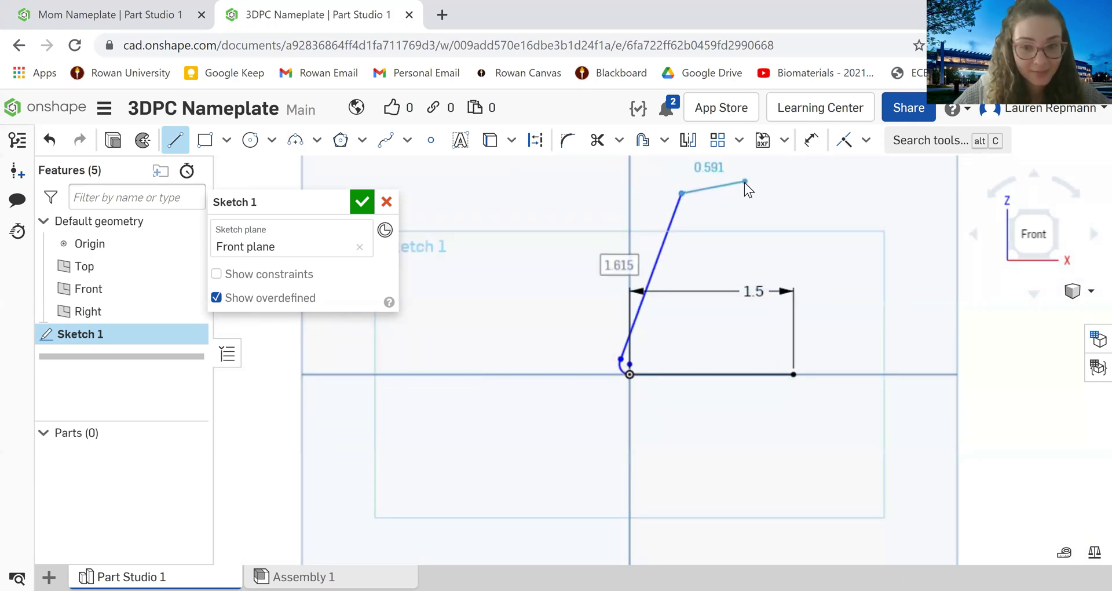
key("Escape")
Dimension the sloped line to 2 in and fit the sketch in view
left_click(811, 139)
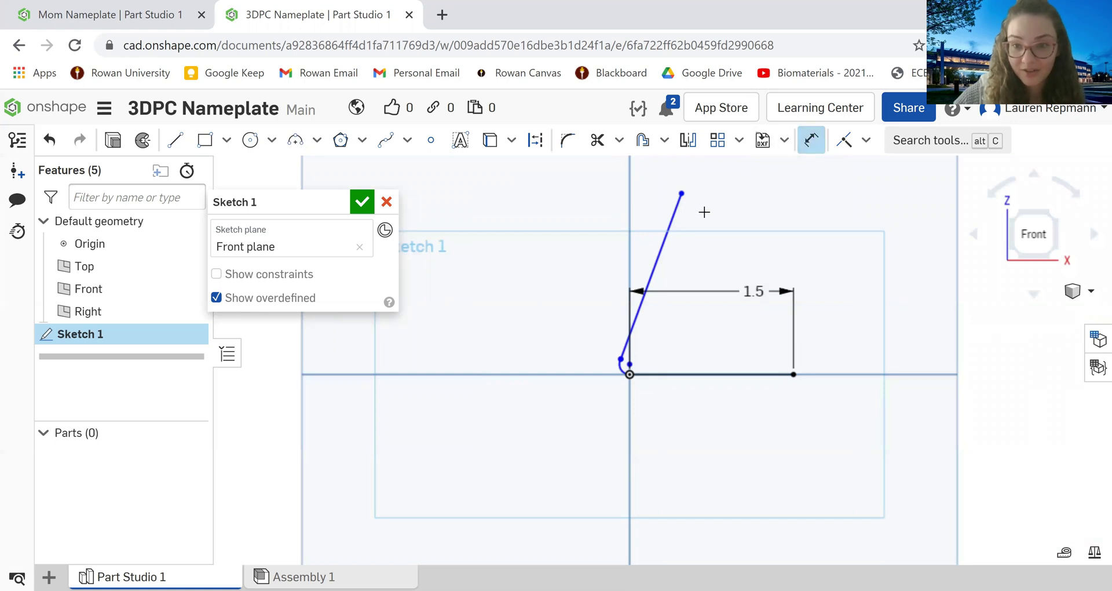
left_click(672, 221)
left_click(612, 214)
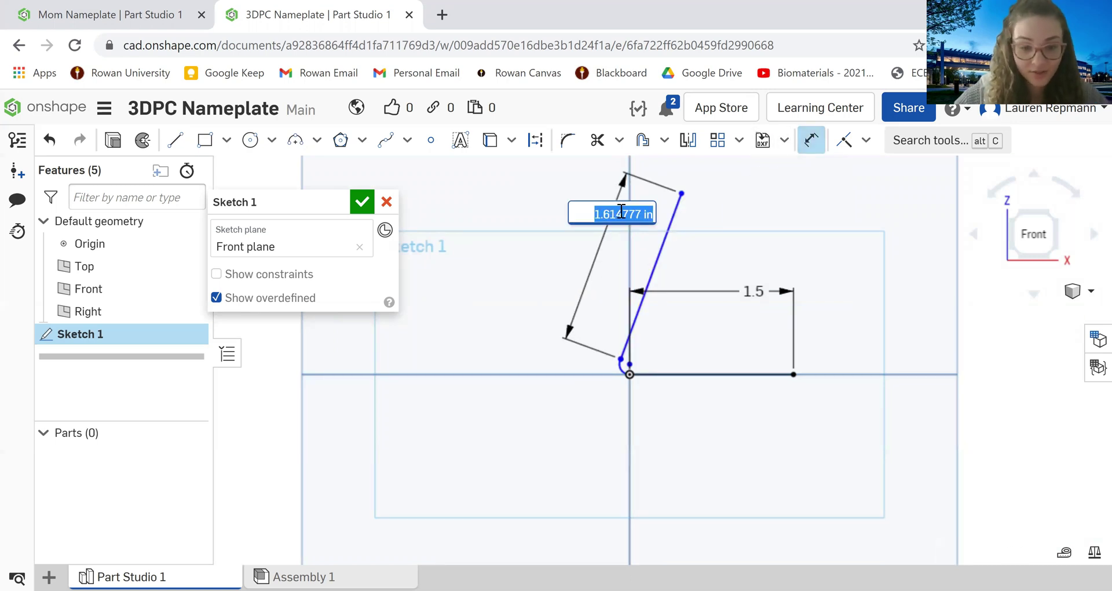
key("Return")
type("2")
key("Return")
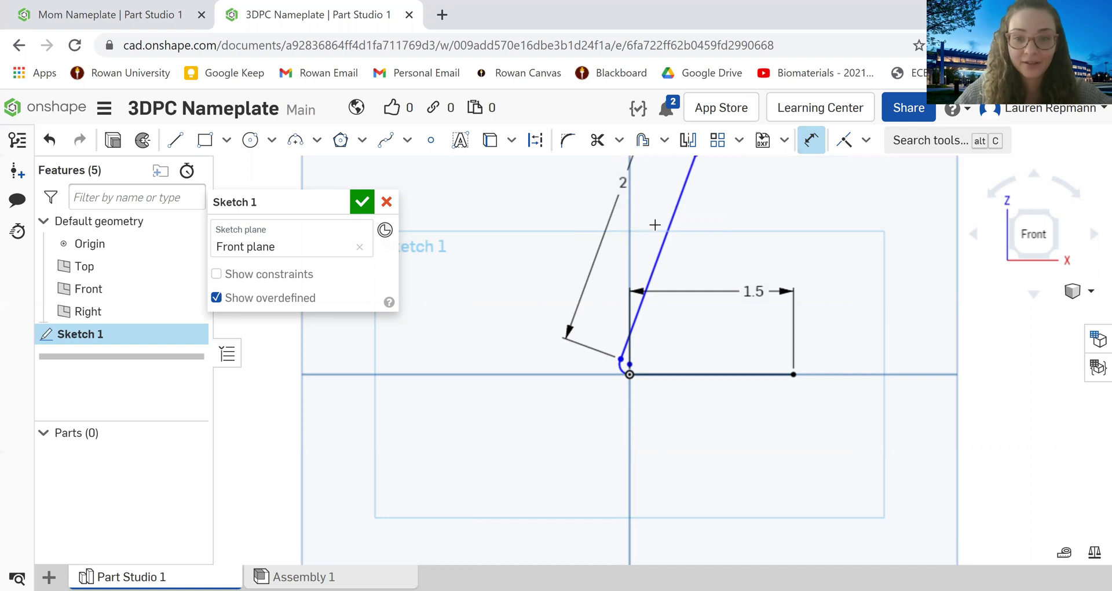
key("f")
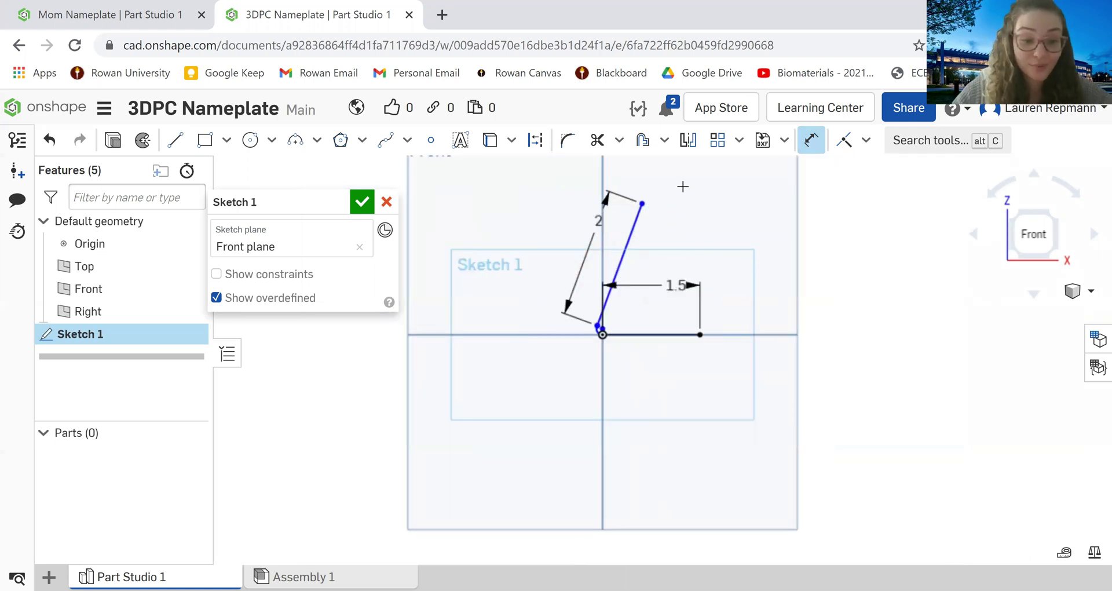
key("Escape")
scroll(662, 176, "up", 3)
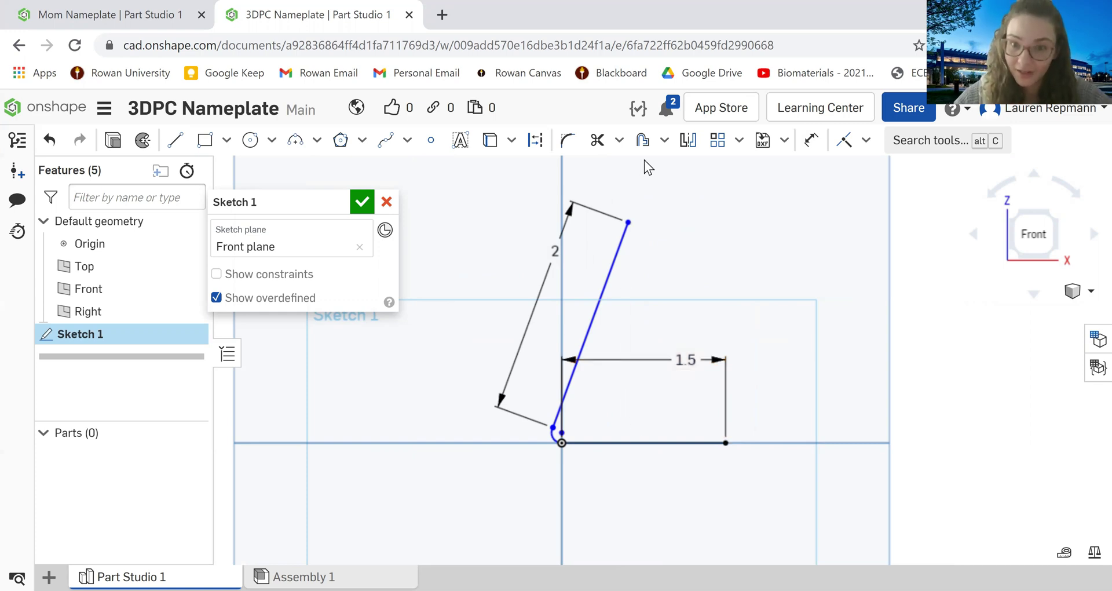
Try offsetting the corner at the origin, then abandon the failed offset
left_click(643, 142)
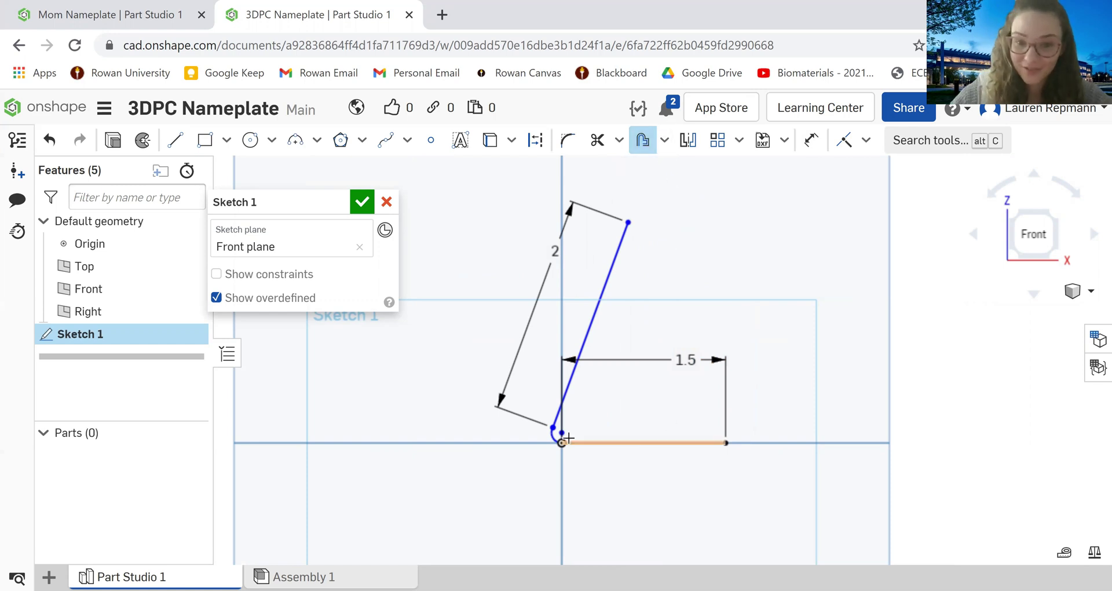
left_click(554, 440)
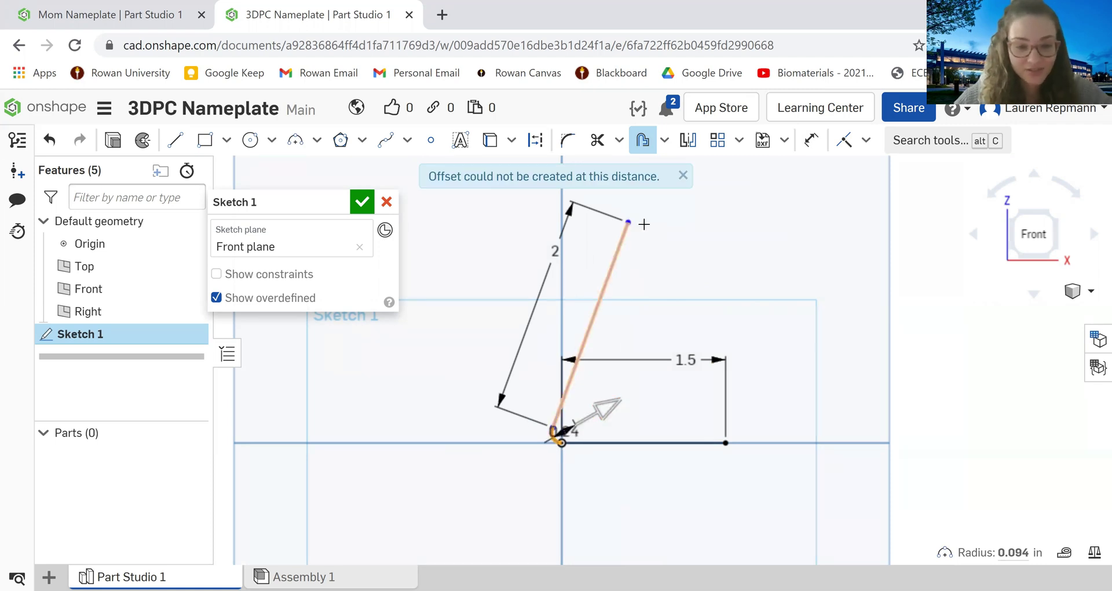
key("Return")
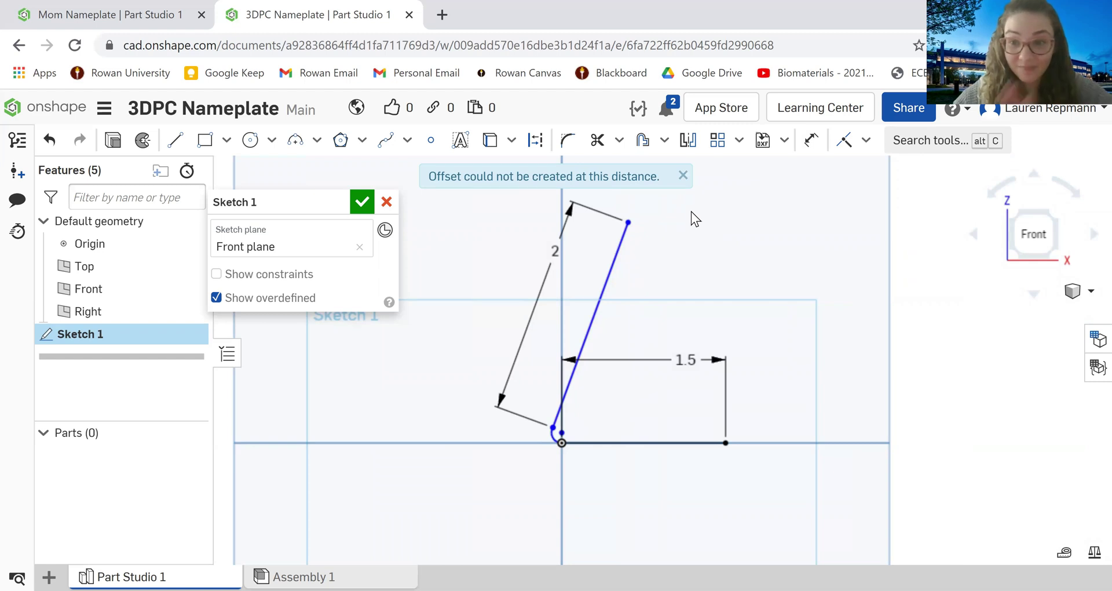
scroll(542, 308, "up", 2)
scroll(551, 295, "down", 2)
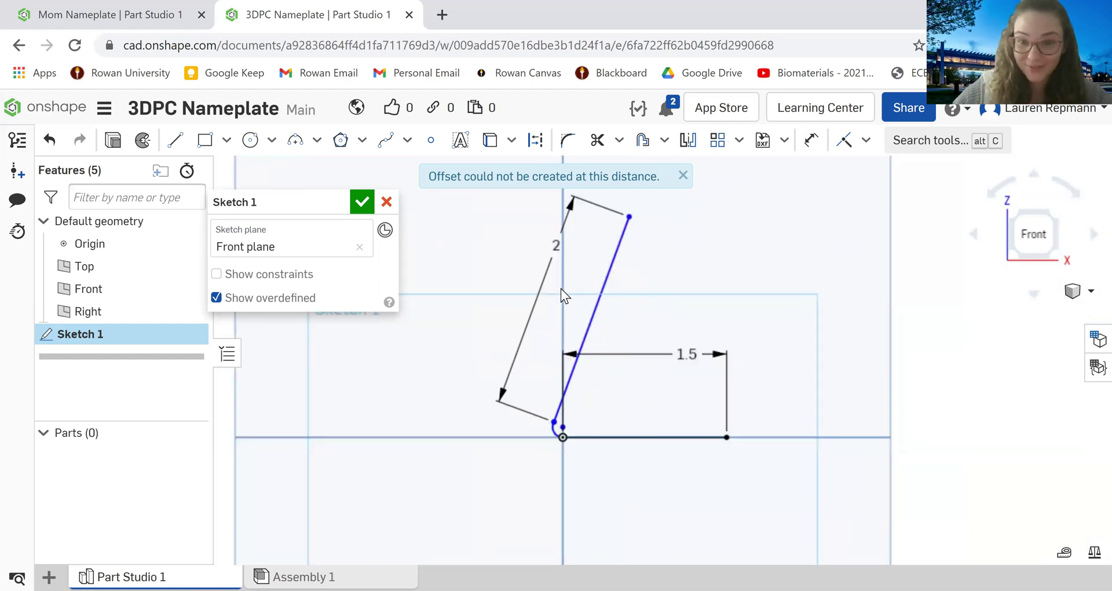
Draw a short line right from the sloped line's top and dimension it 0.25 in
left_click(175, 140)
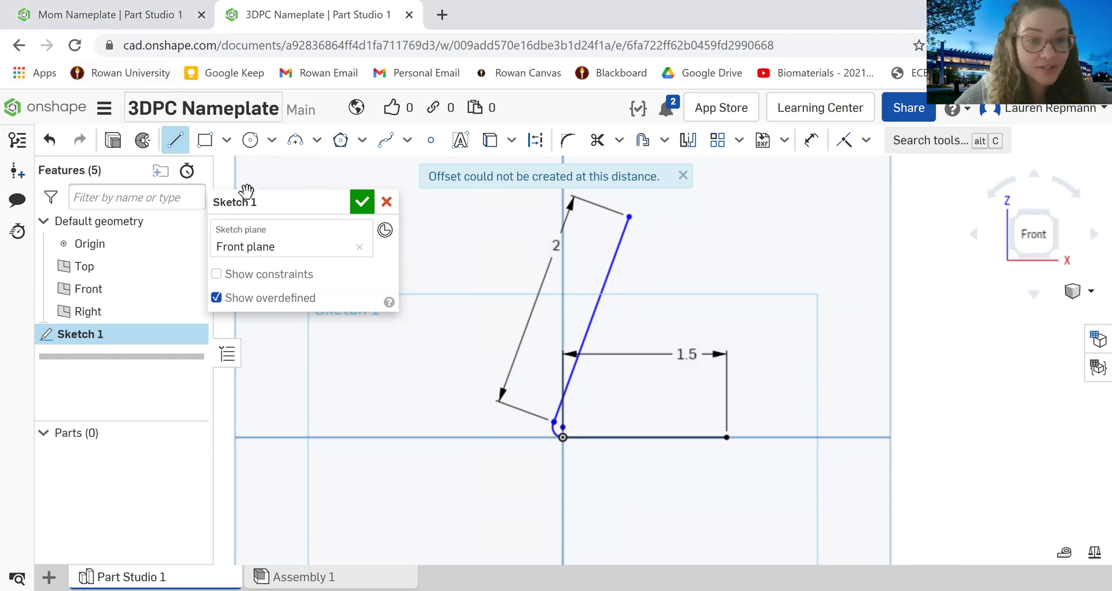
scroll(660, 214, "up", 3)
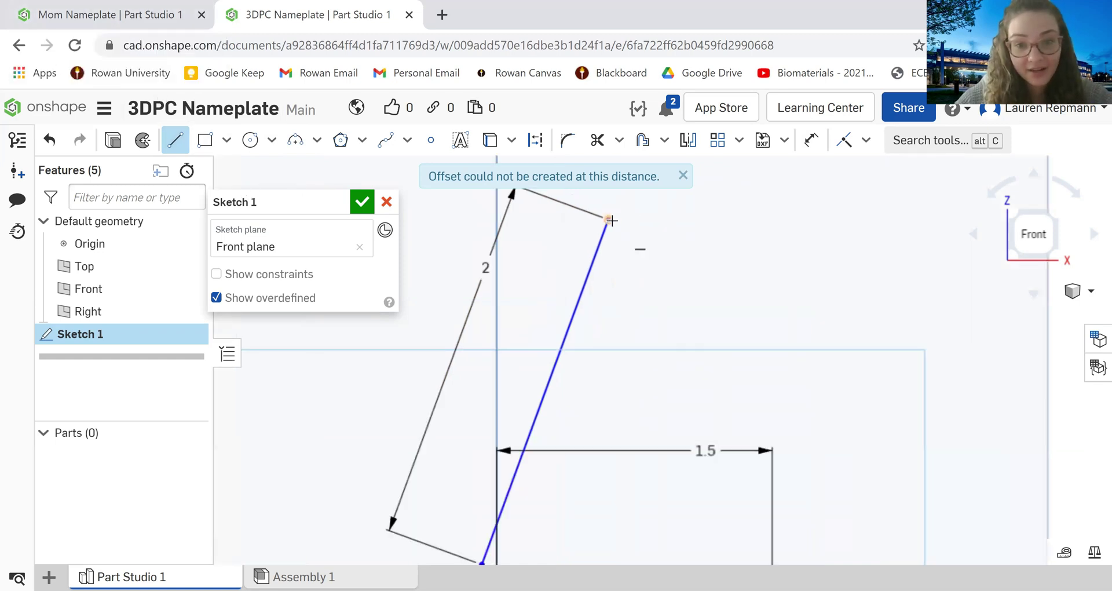
left_click(609, 219)
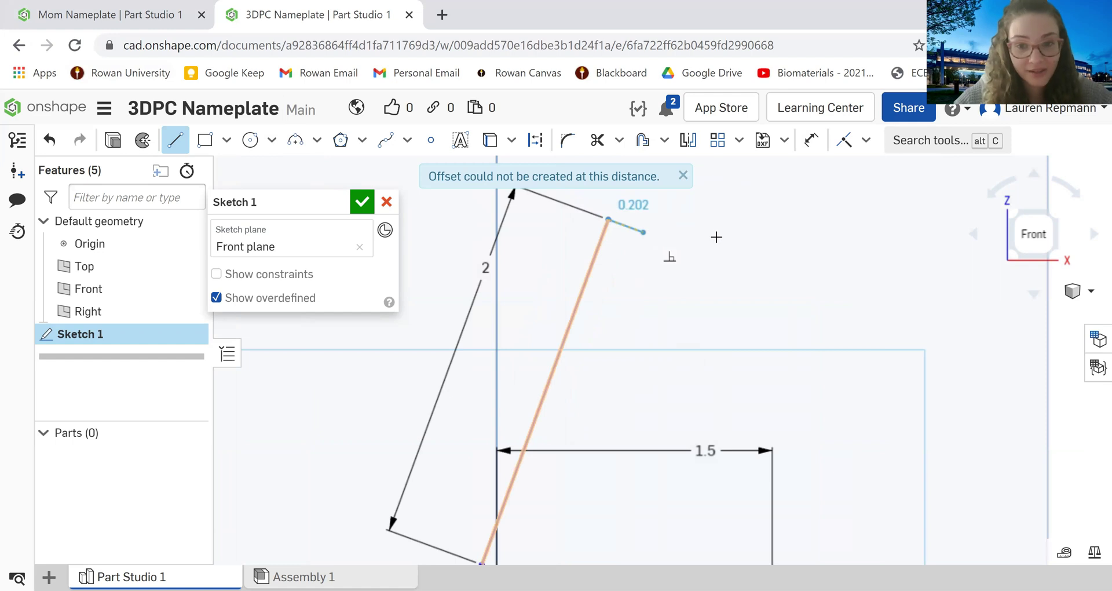
left_click(643, 232)
key("Escape")
left_click(811, 139)
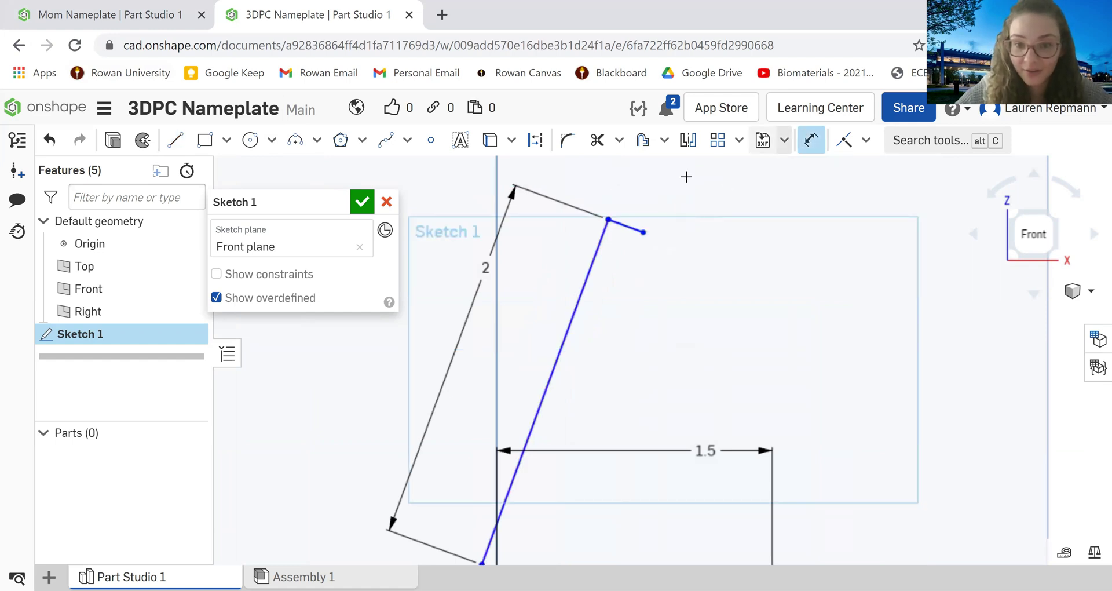
left_click(631, 227)
left_click(750, 205)
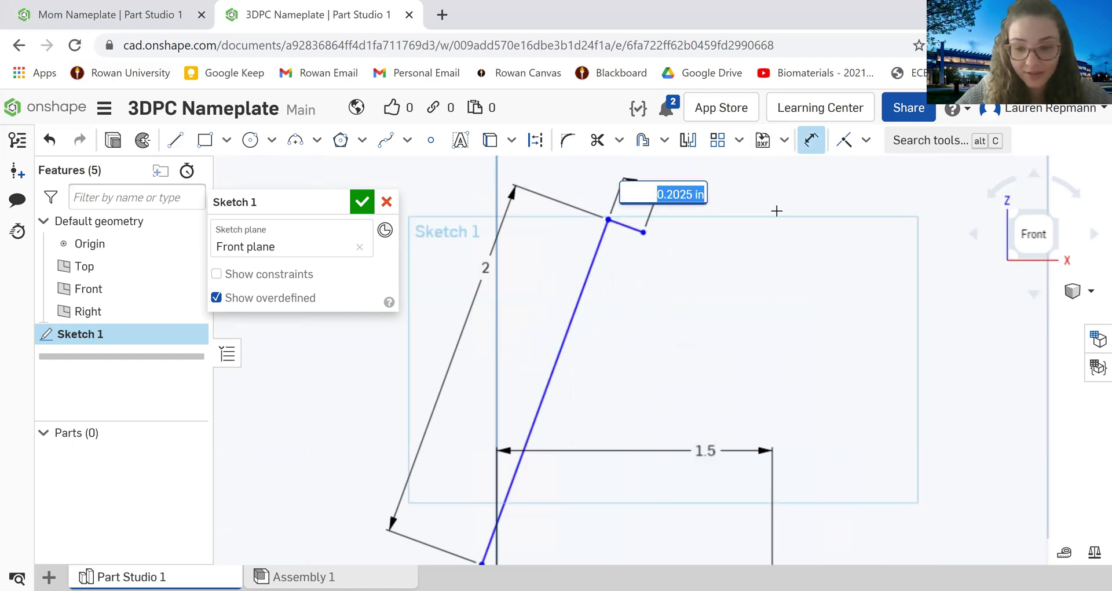
key("BackSpace")
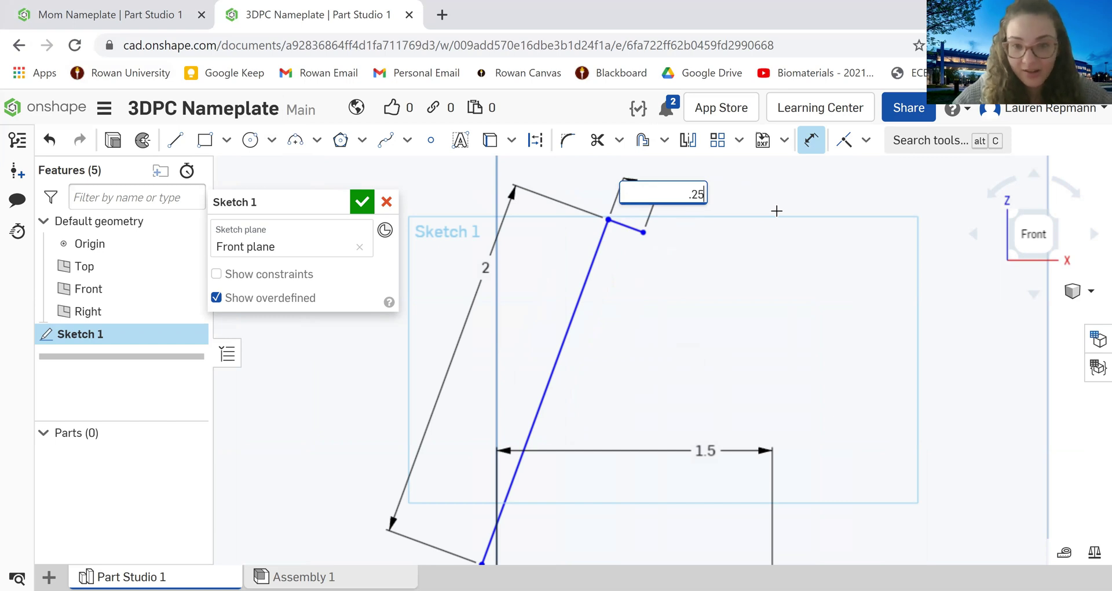
key("Return")
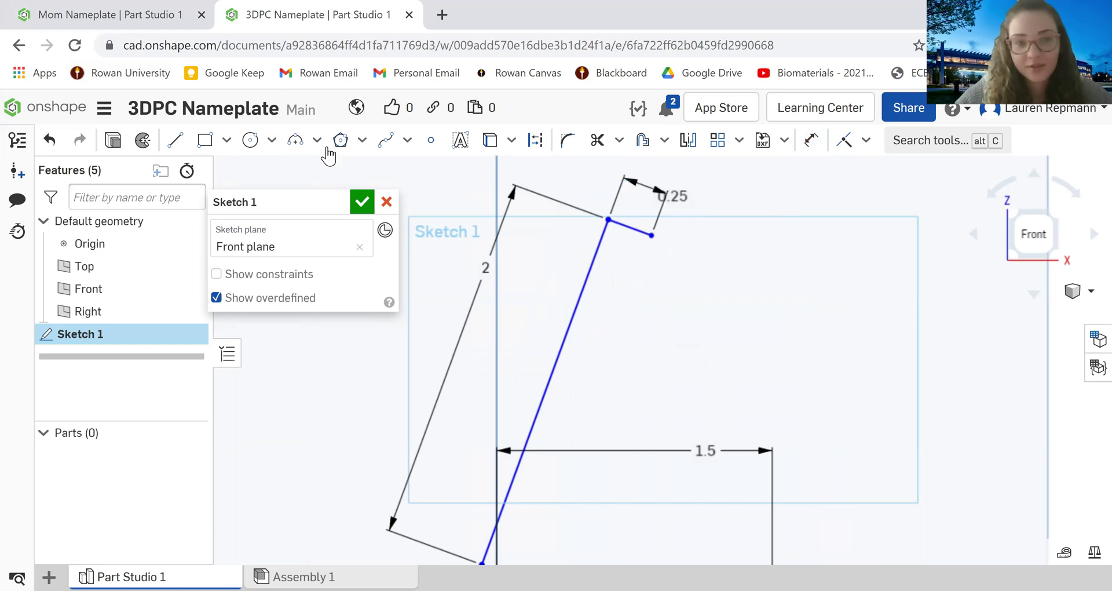
Draw the inner parallel line, inner bottom line and closing vertical line to complete the L profile
left_click(175, 140)
scroll(648, 342, "down", 3)
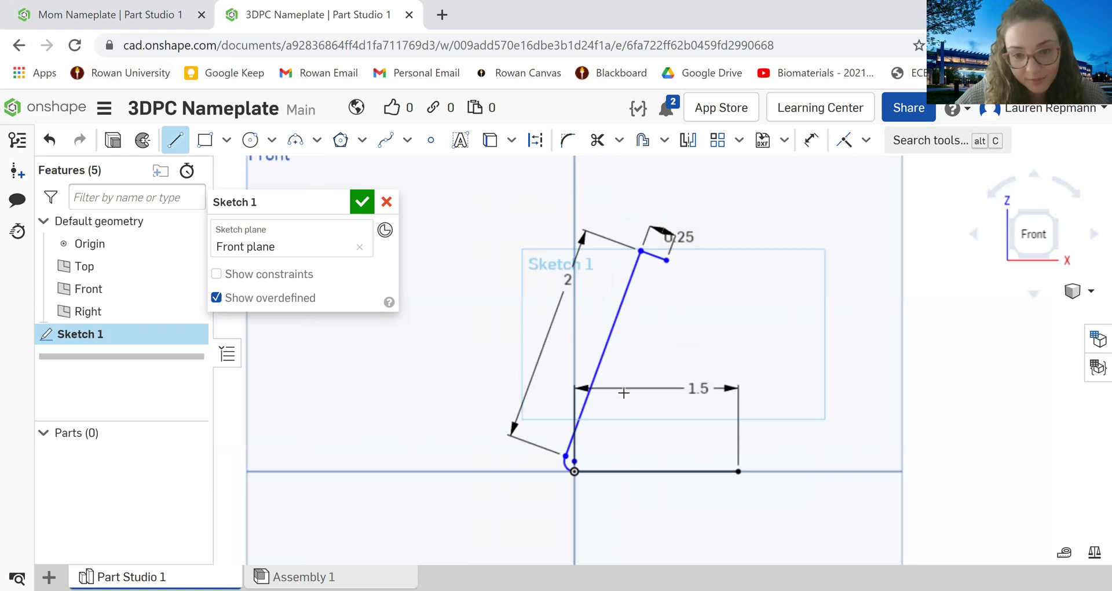
scroll(619, 394, "up", 3)
left_click(696, 172)
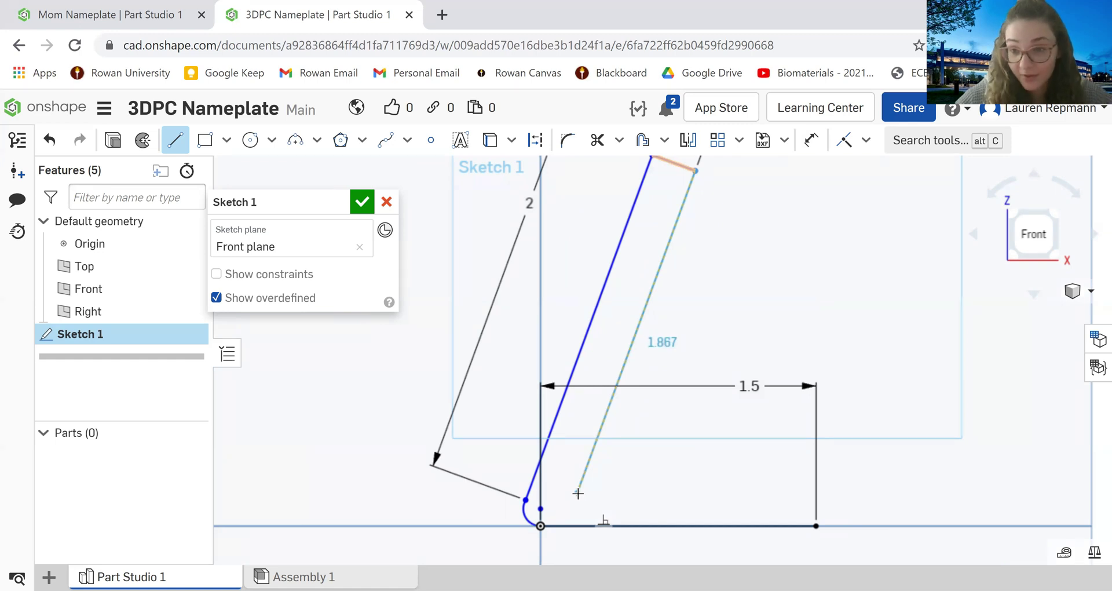
left_click(578, 493)
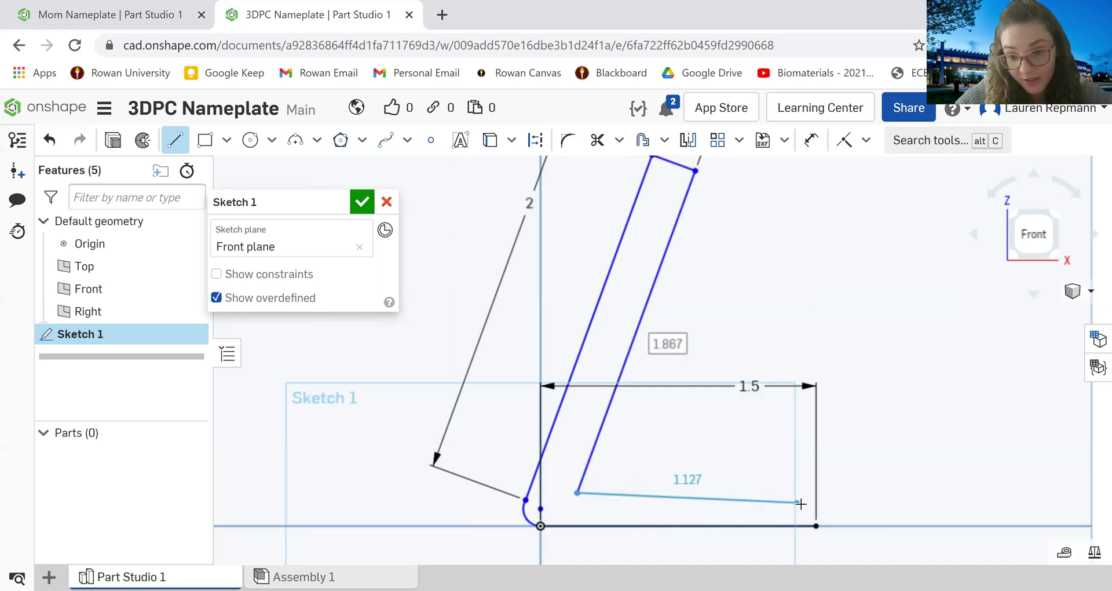
scroll(817, 496, "up", 5)
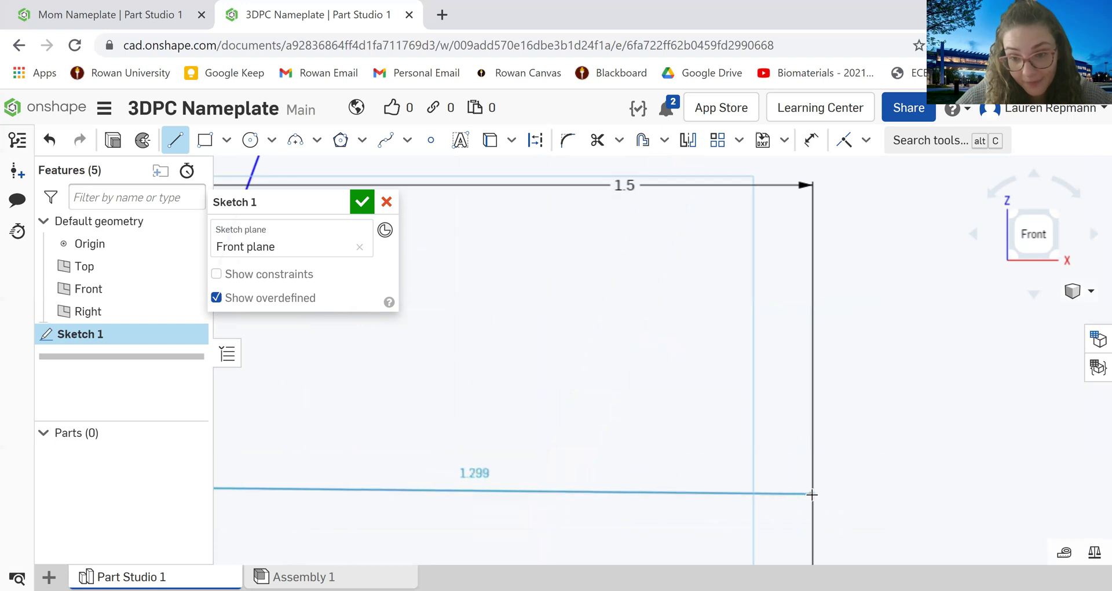
left_click(811, 488)
scroll(812, 498, "down", 3)
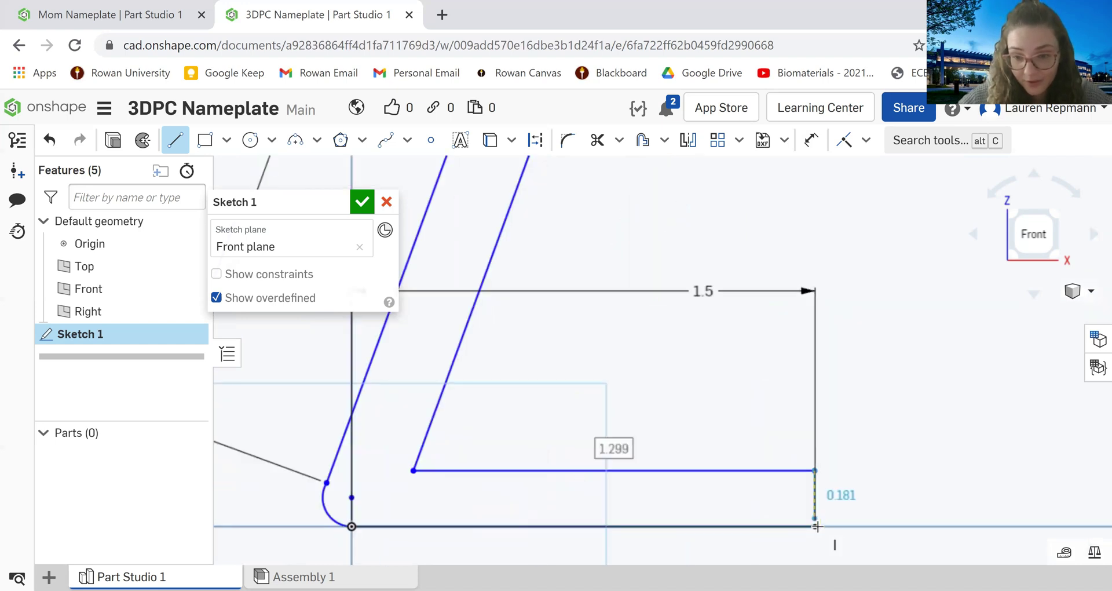
scroll(813, 510, "up", 4)
left_click(814, 529)
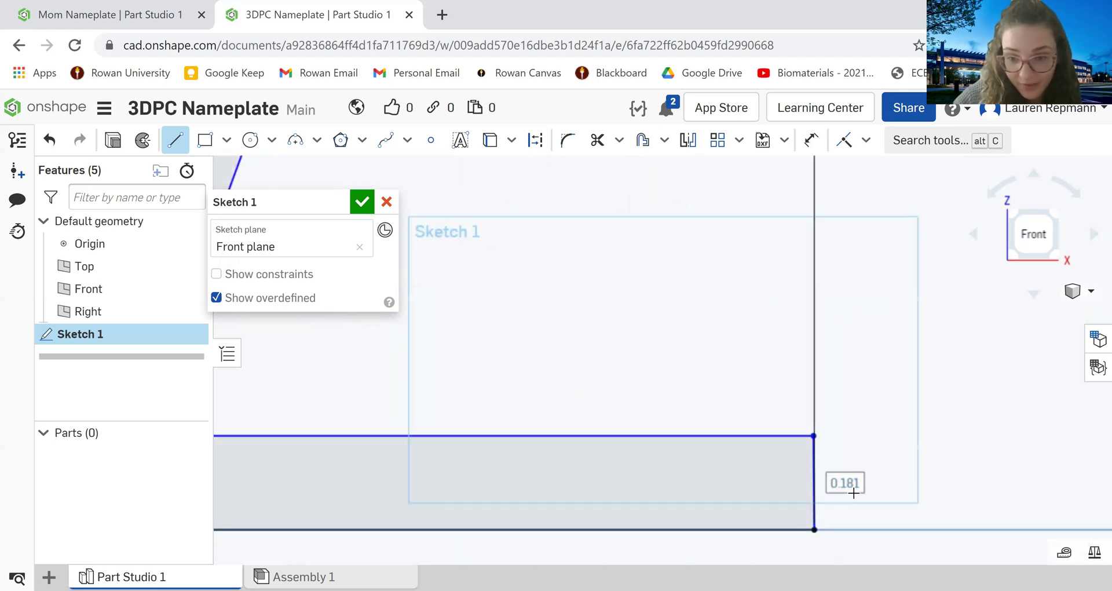
key("Escape")
scroll(757, 462, "down", 3)
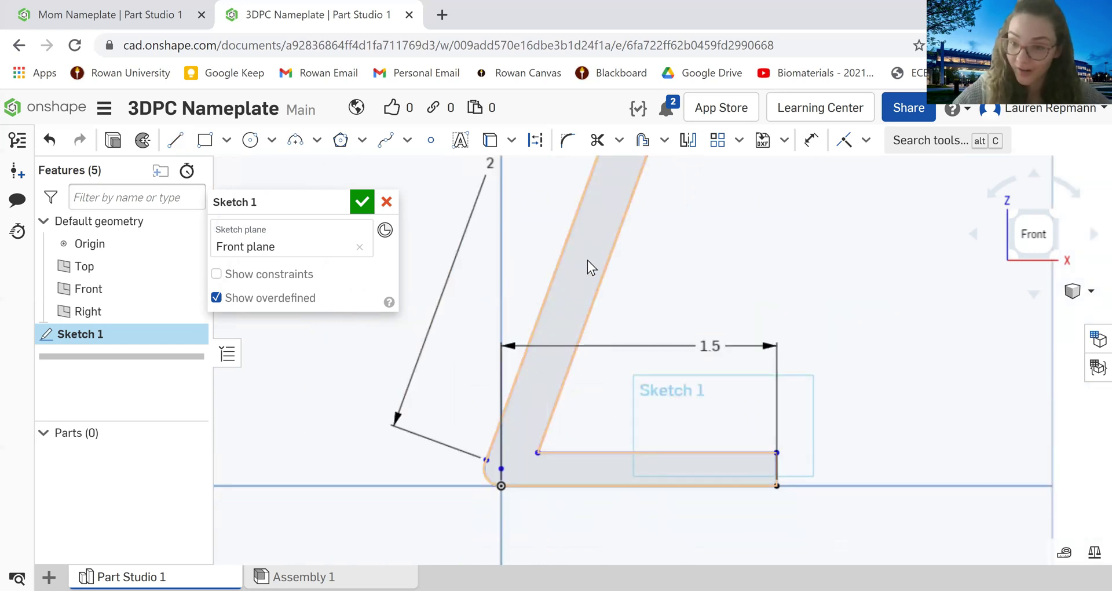
scroll(587, 261, "down", 3)
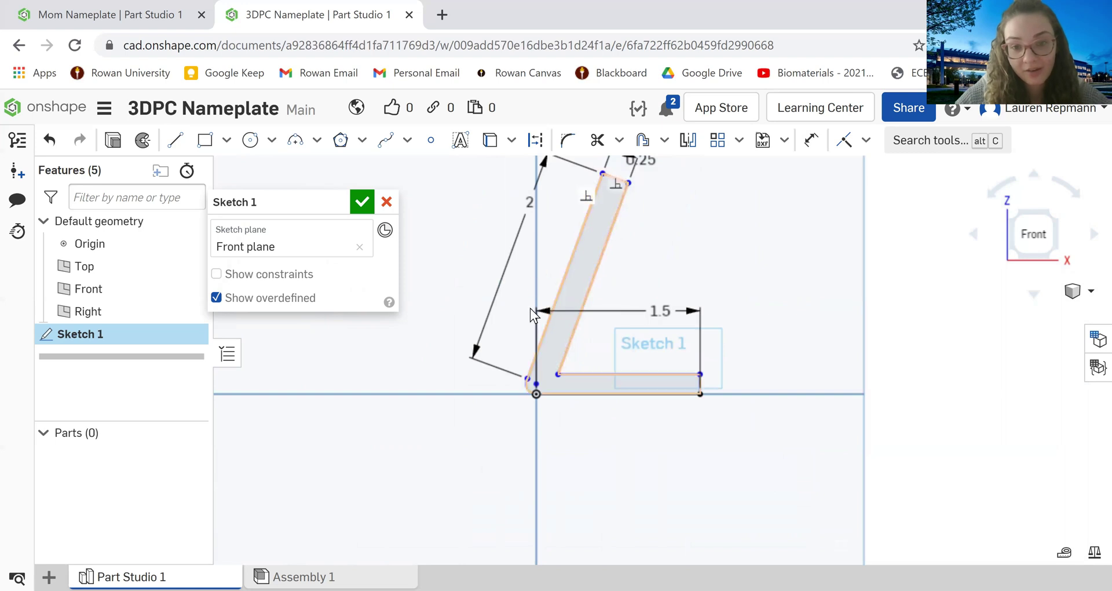
scroll(634, 419, "up", 3)
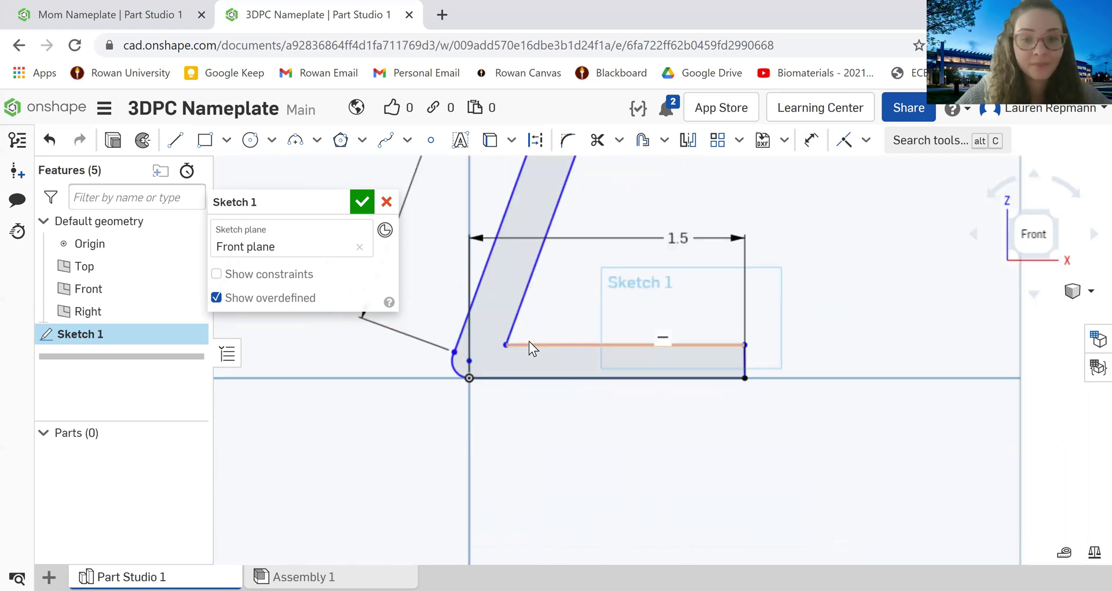
scroll(502, 291, "down", 3)
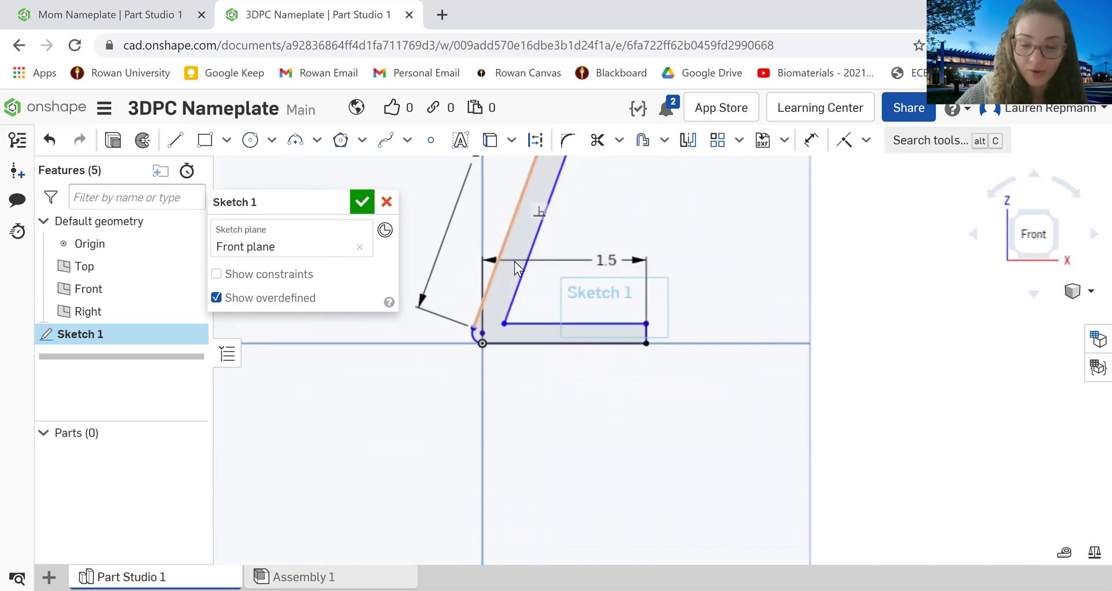
Dimension the bottom leg thickness to 0.25 in
left_click(812, 140)
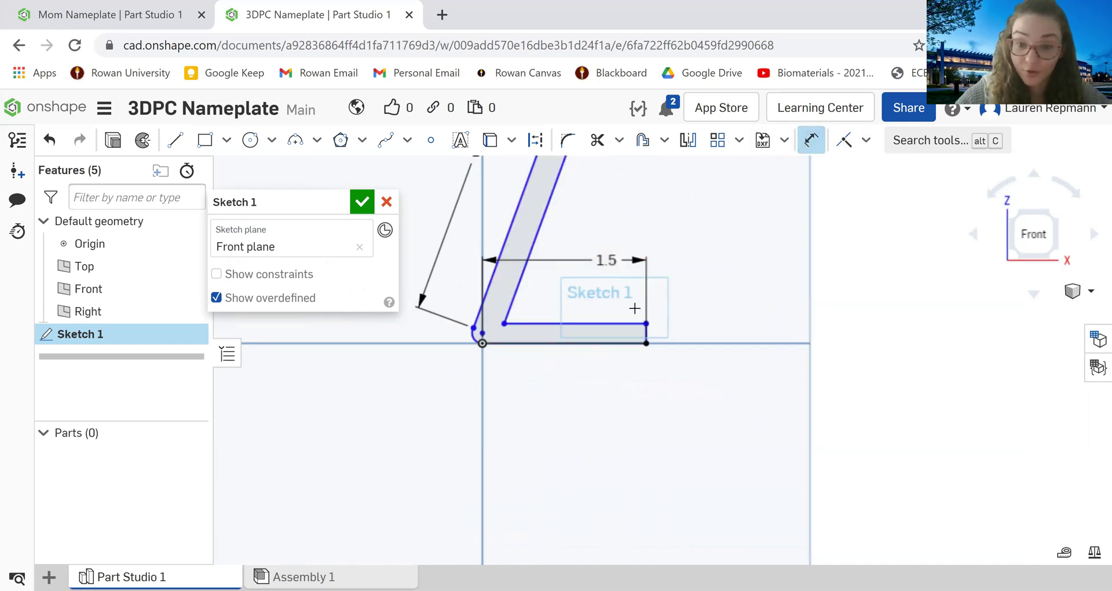
left_click(619, 325)
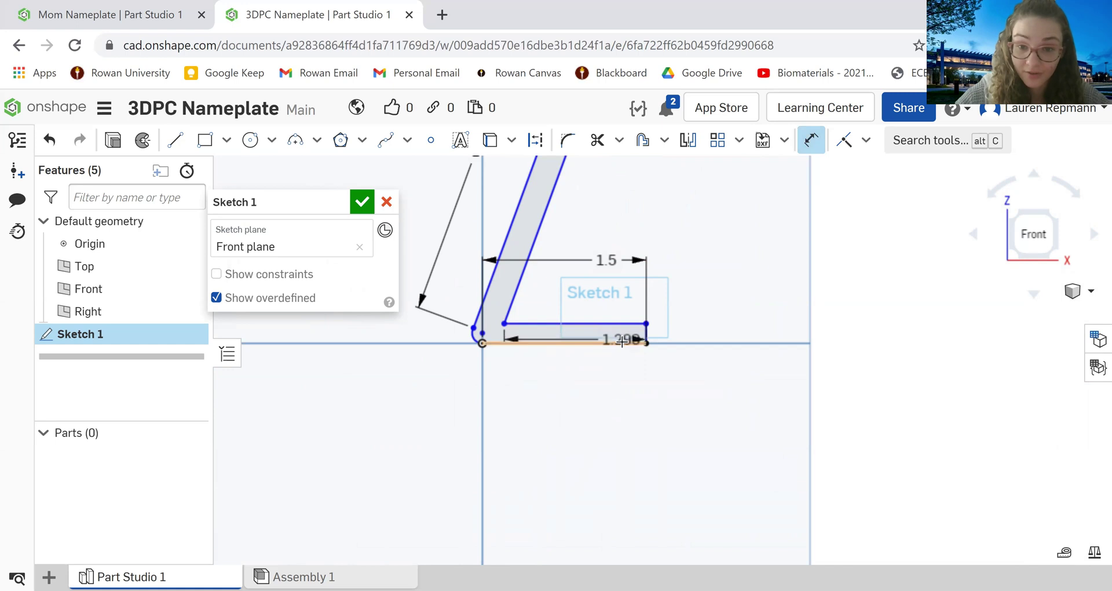
left_click(620, 343)
left_click(626, 384)
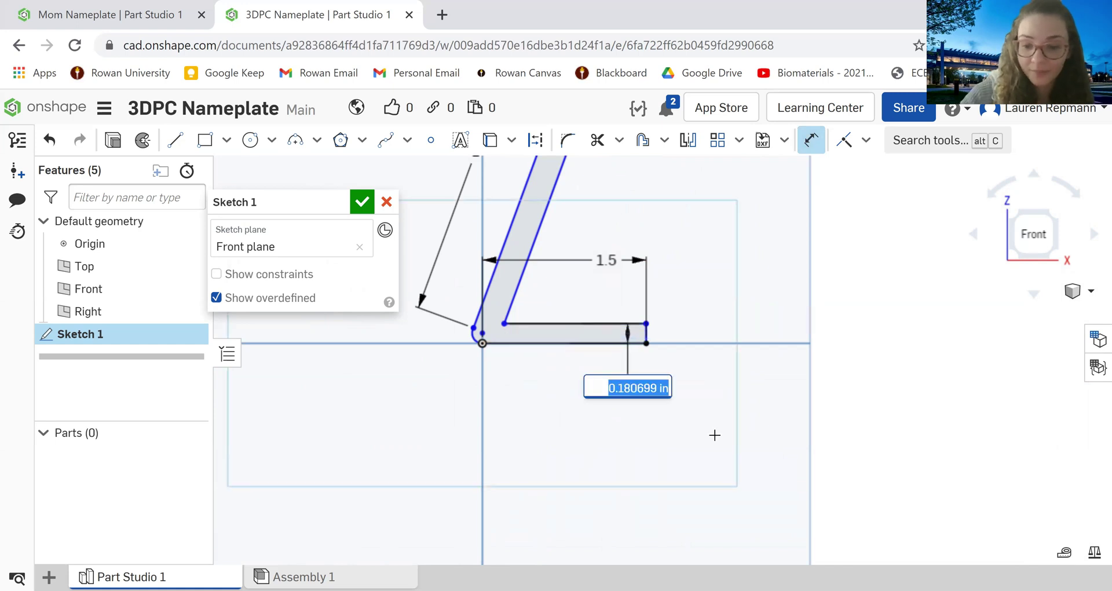
type("0.25")
key("Return")
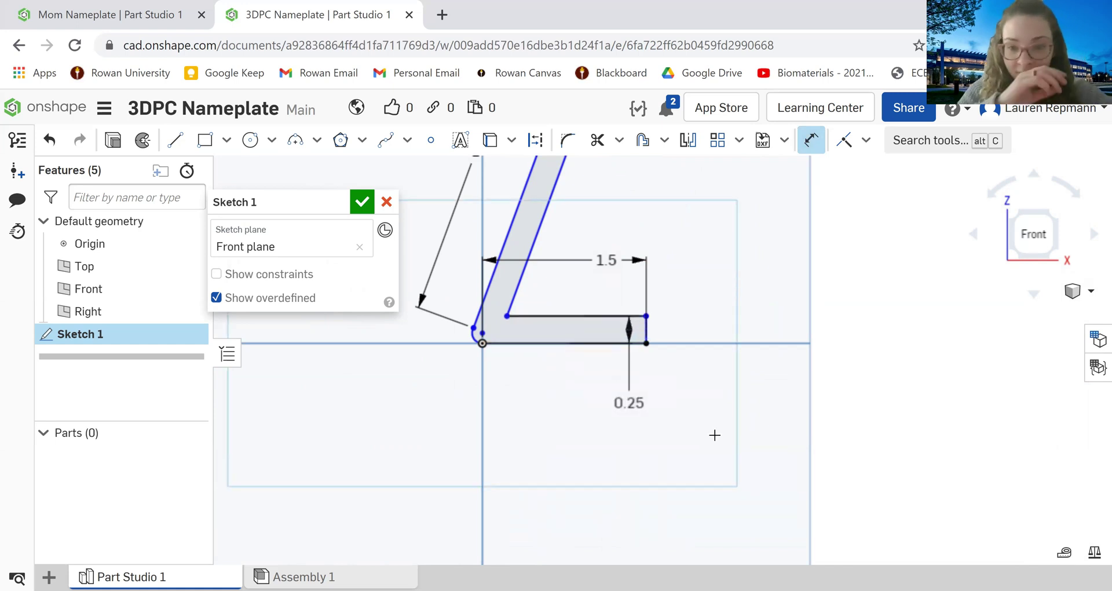
key("Escape")
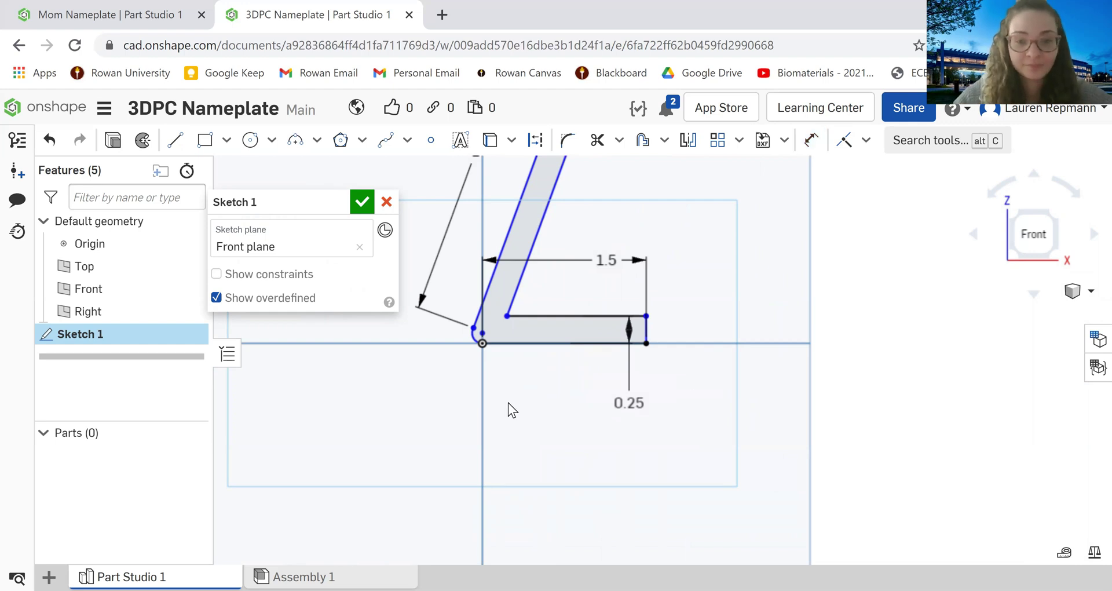
scroll(486, 391, "down", 5)
scroll(478, 446, "up", 3)
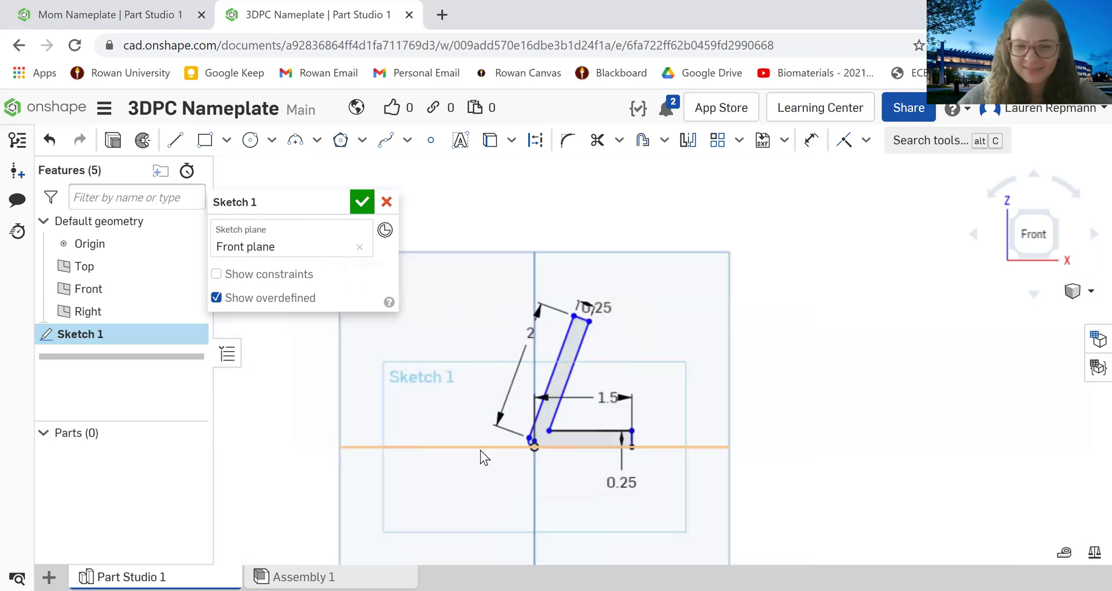
Fillet the top end of the slanted leg with a 0.25 in radius
scroll(480, 450, "up", 3)
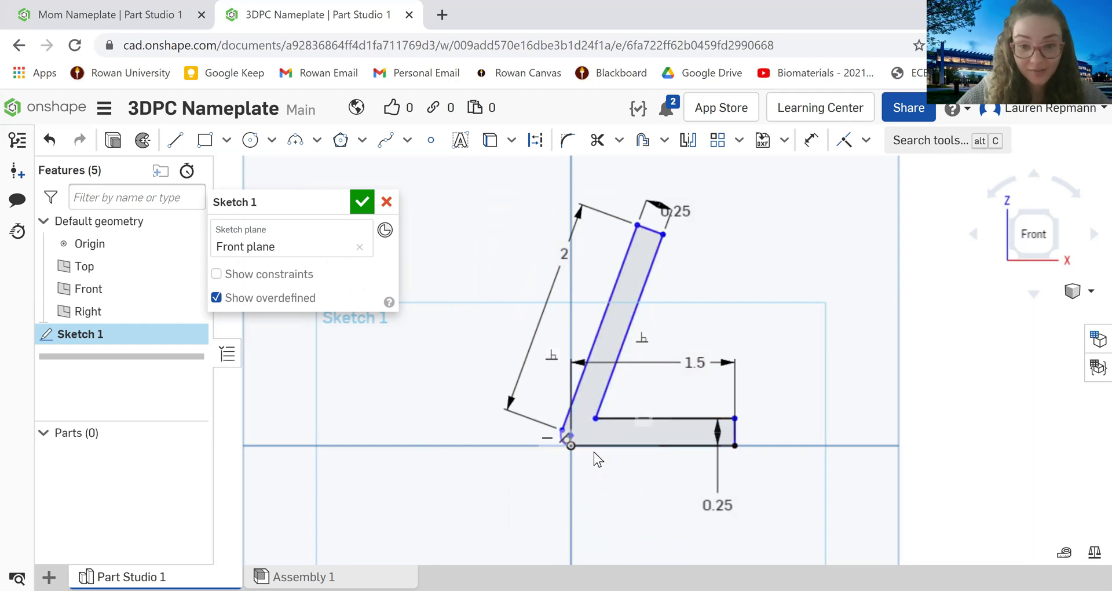
scroll(593, 452, "up", 3)
scroll(581, 423, "down", 3)
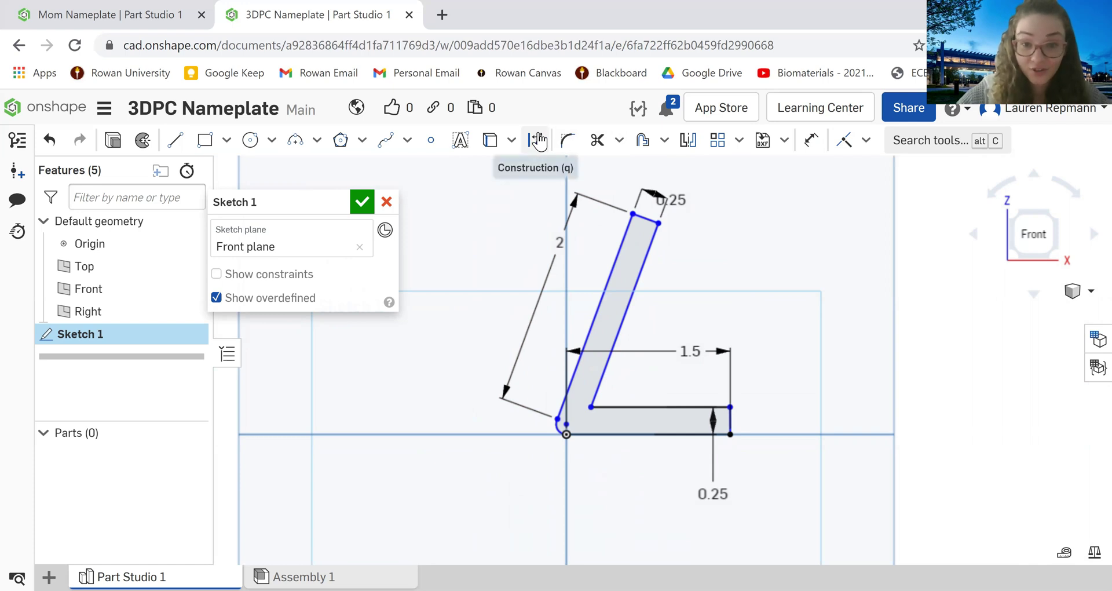
left_click(567, 140)
scroll(637, 220, "up", 2)
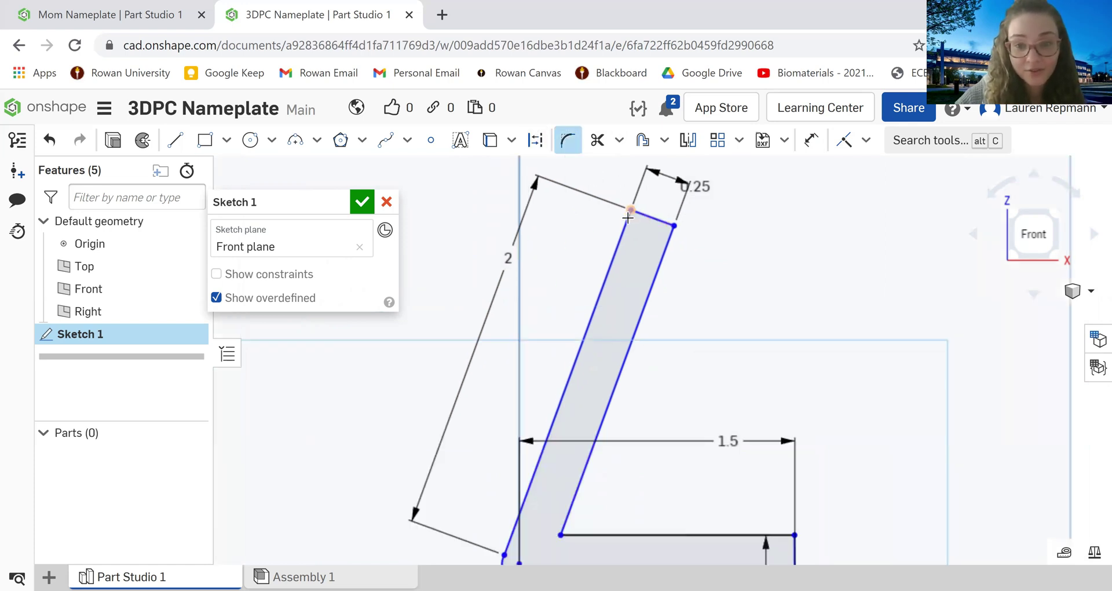
left_click(626, 219)
left_click(640, 212)
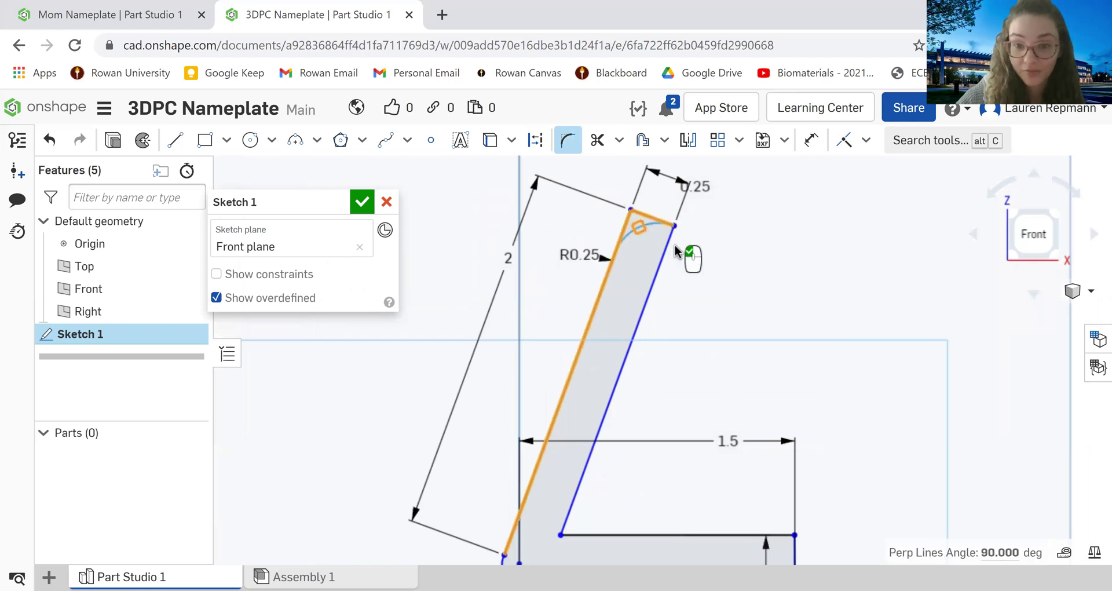
scroll(745, 426, "down", 2)
scroll(770, 510, "up", 4)
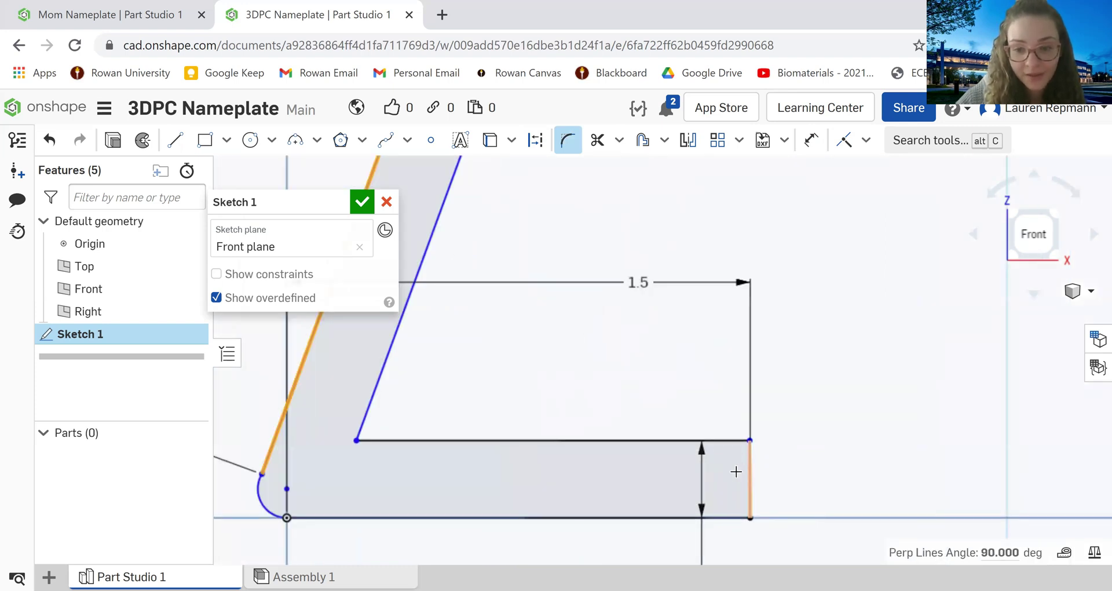
Fillet the outer end of the bottom leg with a 0.25 in radius
left_click(715, 442)
left_click(751, 463)
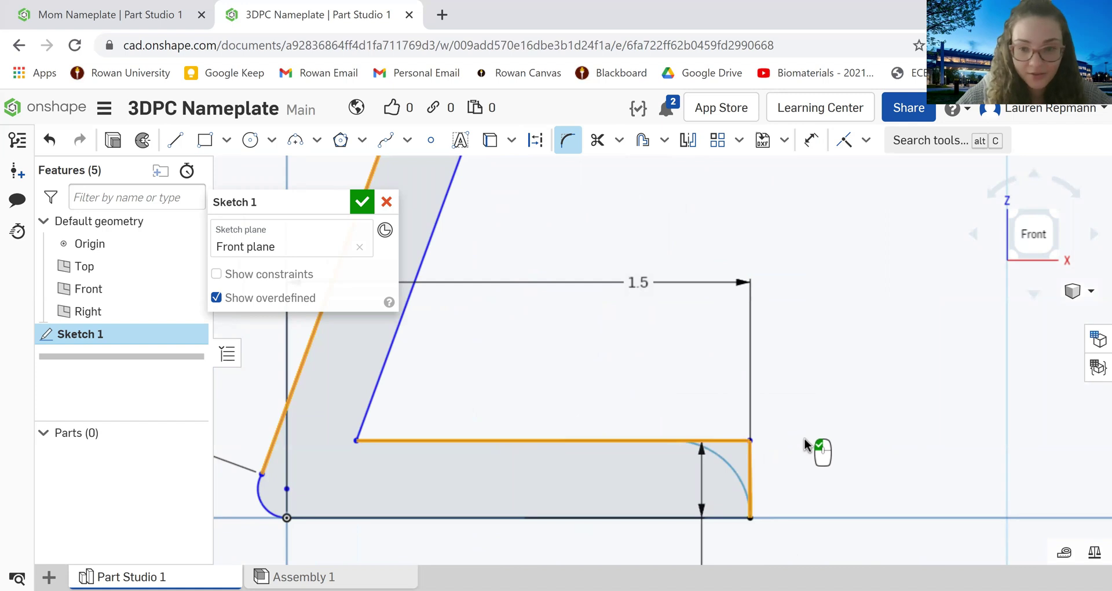
scroll(802, 432, "down", 3)
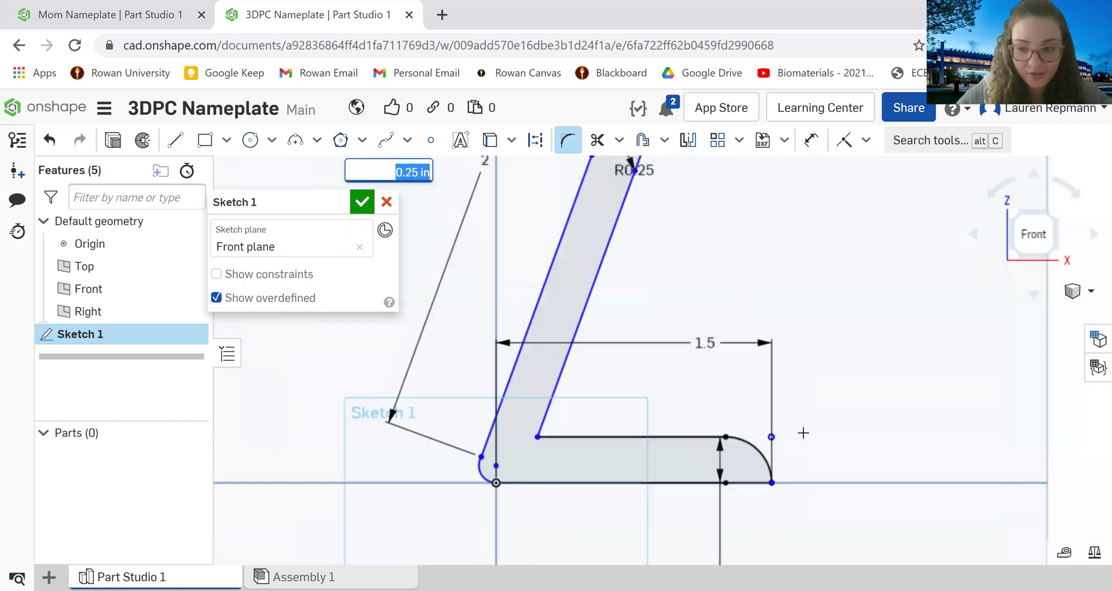
scroll(753, 281, "down", 5)
scroll(708, 226, "up", 4)
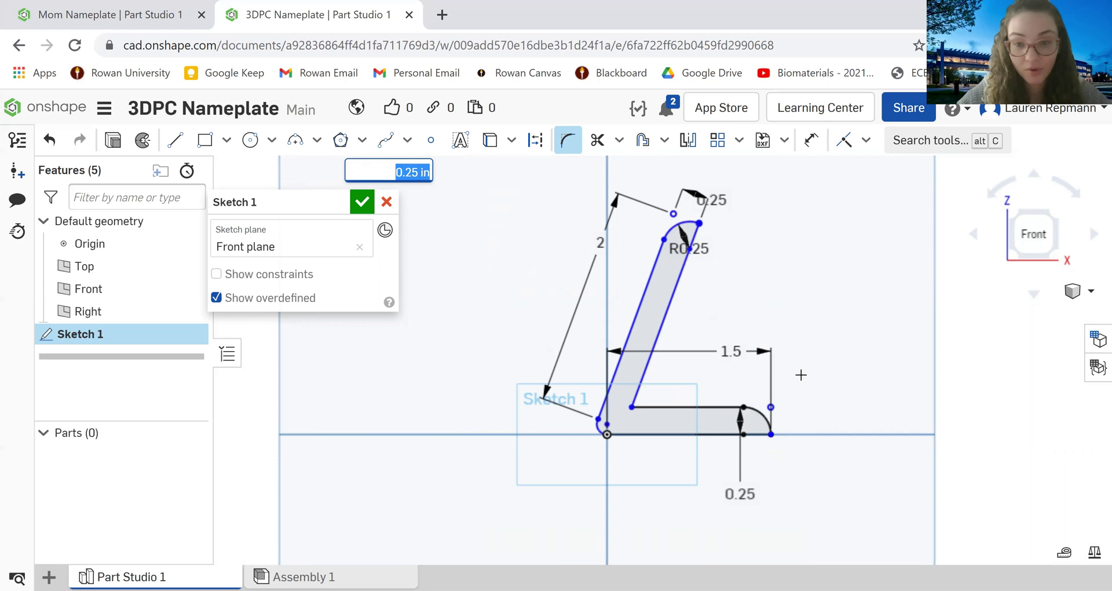
scroll(633, 388, "up", 2)
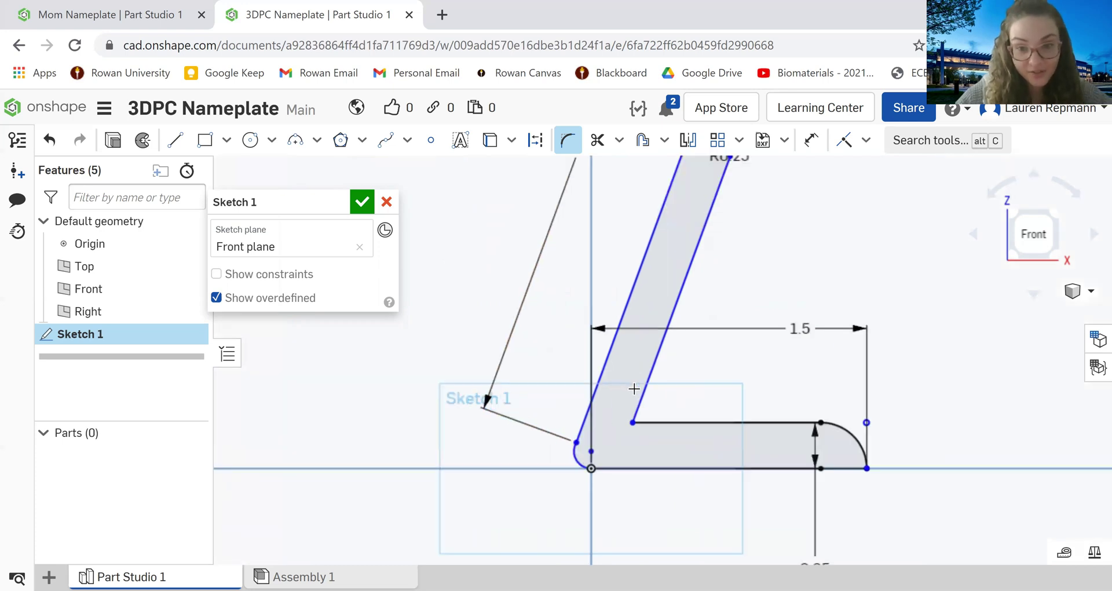
scroll(634, 383, "down", 2)
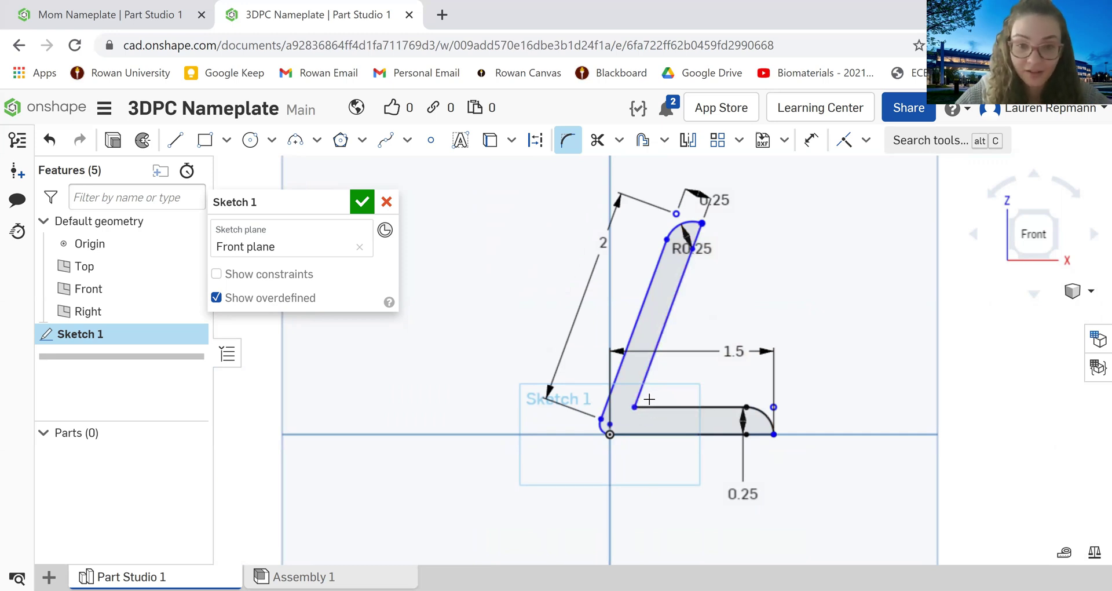
Add a small arc bridging the inner corner between the slanted and bottom legs
left_click(295, 140)
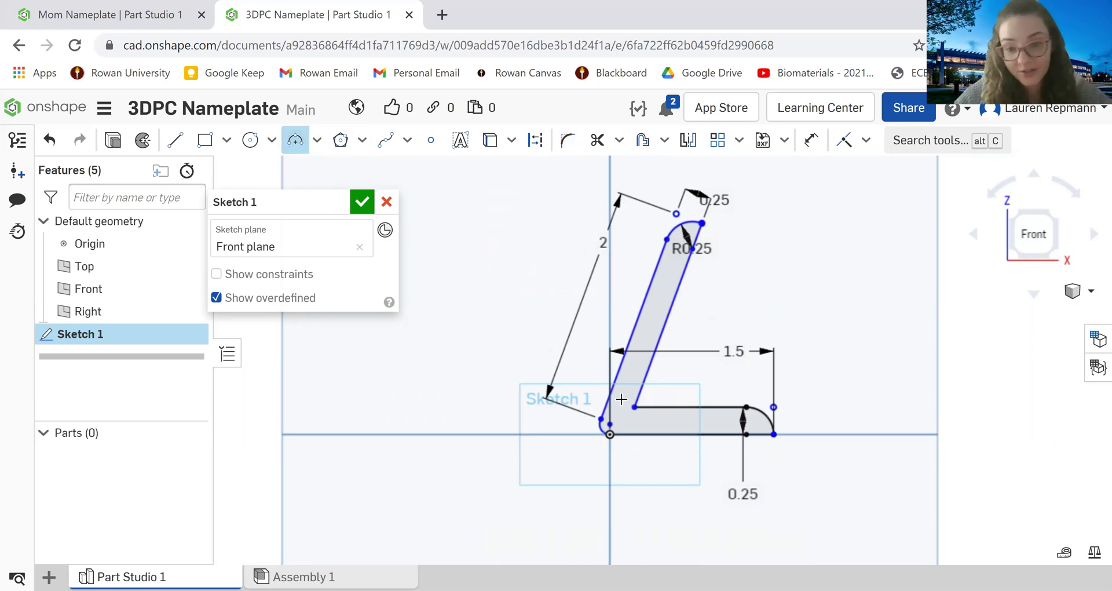
scroll(621, 399, "up", 5)
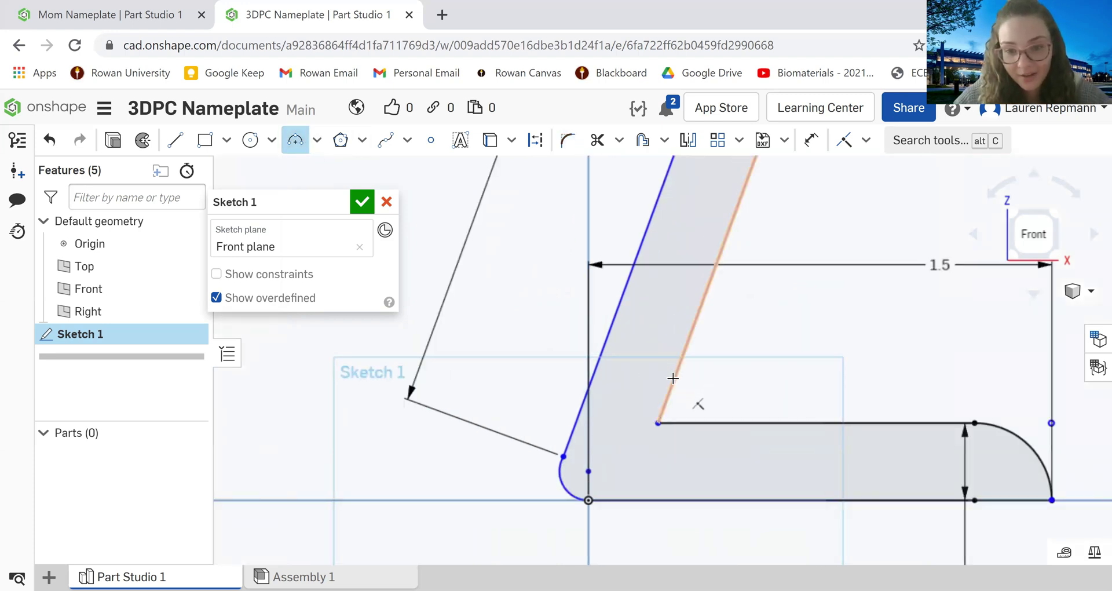
left_click(673, 378)
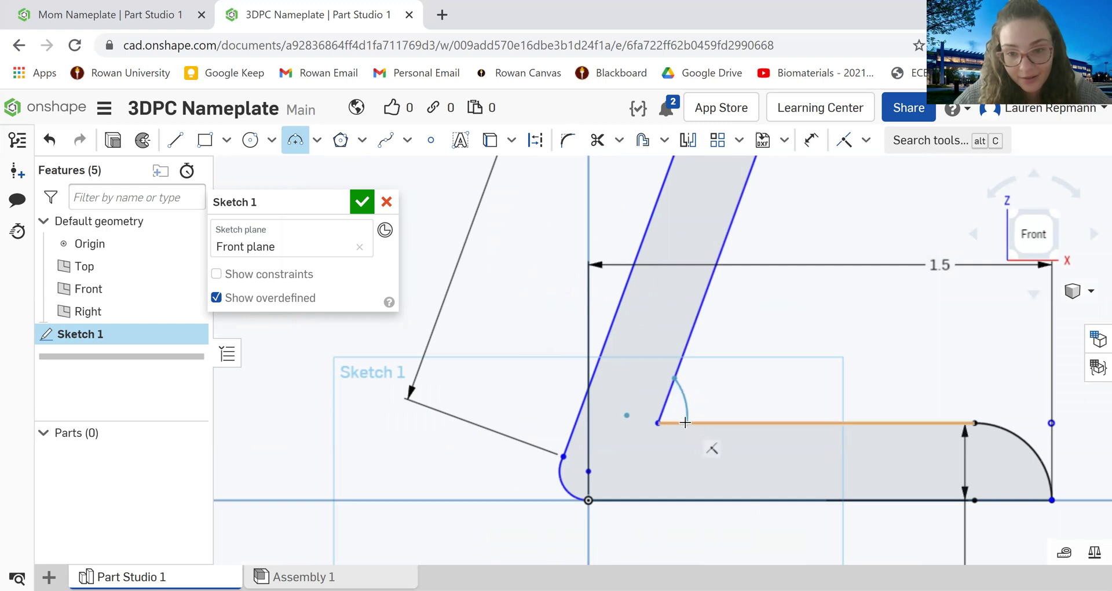
left_click(685, 422)
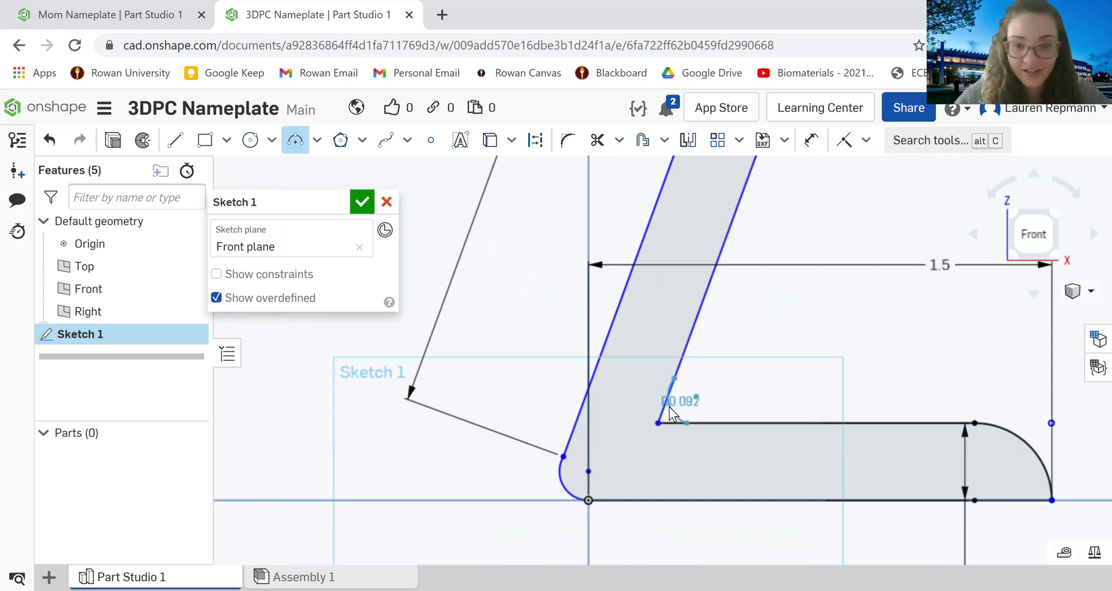
key("Escape")
scroll(669, 407, "up", 3)
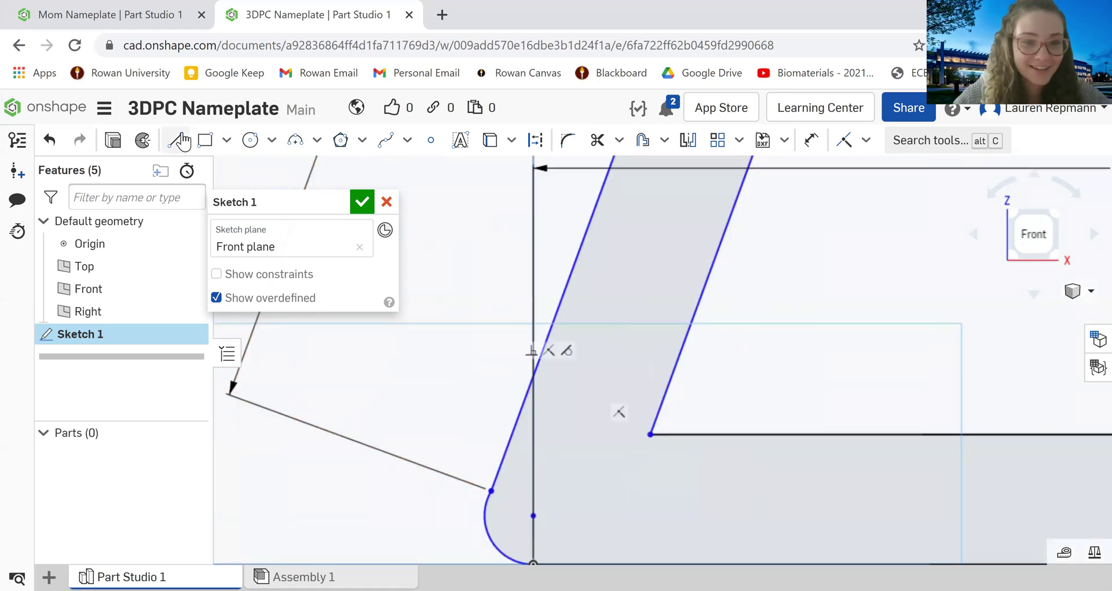
left_click(294, 140)
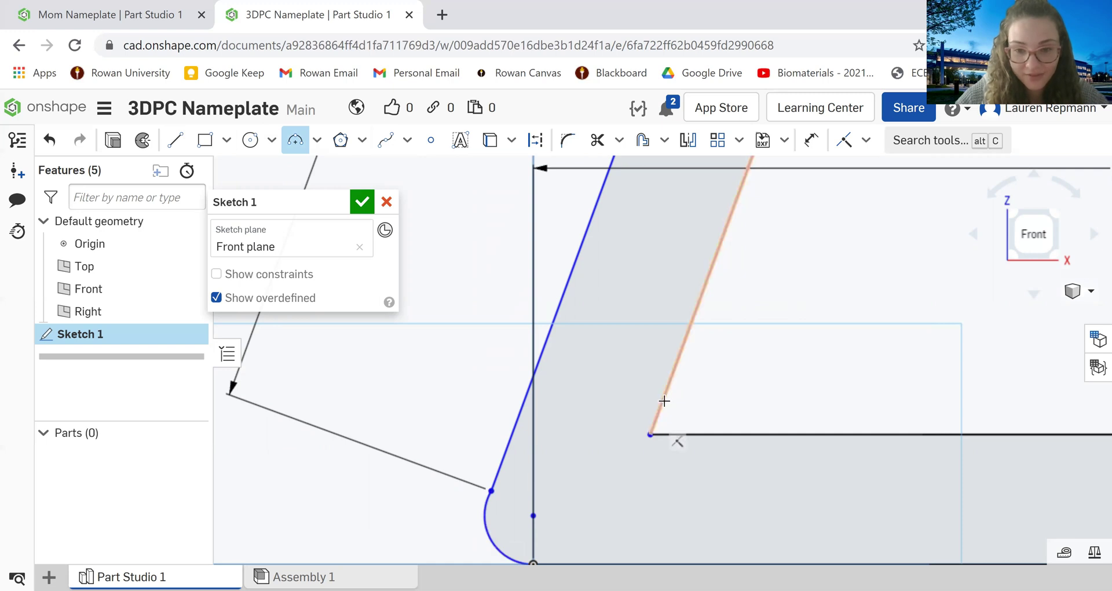
left_click(651, 436)
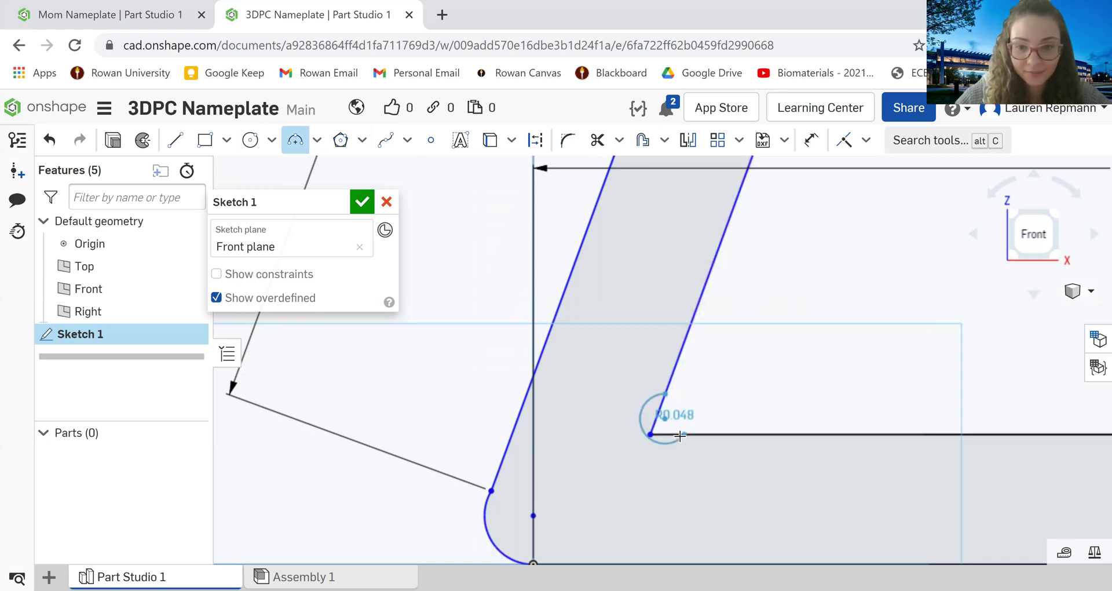
left_click_drag(675, 429, 674, 426)
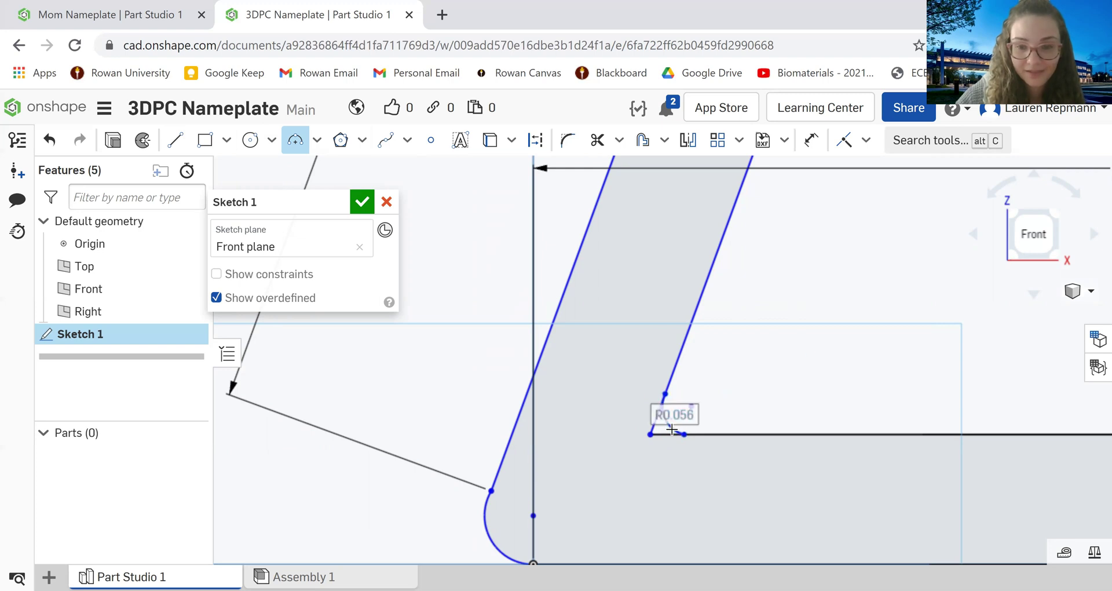
key("Escape")
scroll(644, 439, "up", 3)
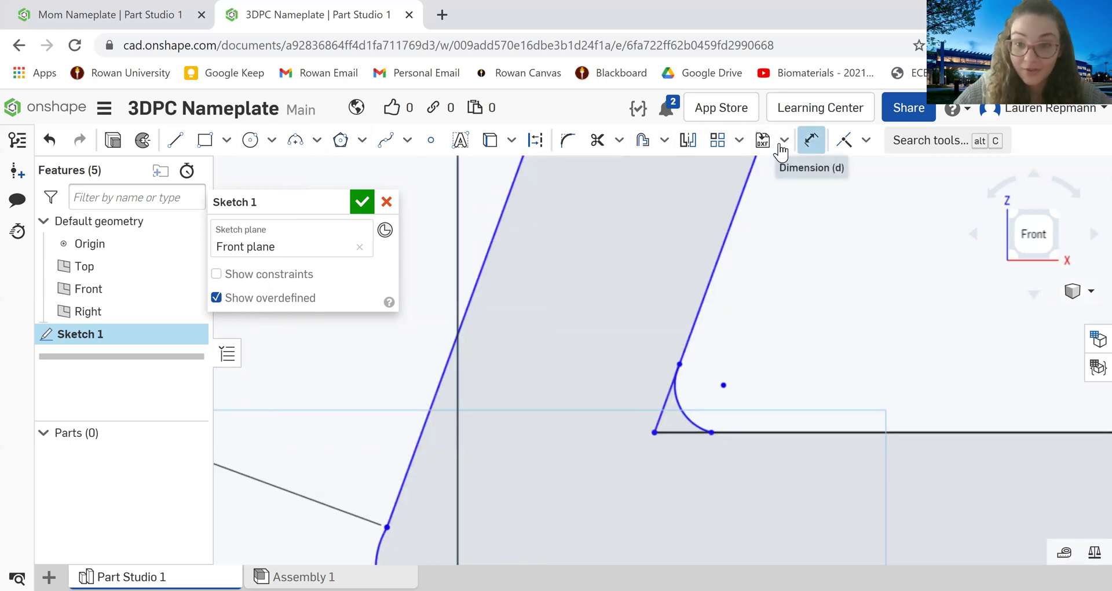
Trim the leftover slanted and bottom line stubs at the inner corner and other filleted corner
left_click(810, 141)
left_click(597, 140)
scroll(674, 406, "down", 3)
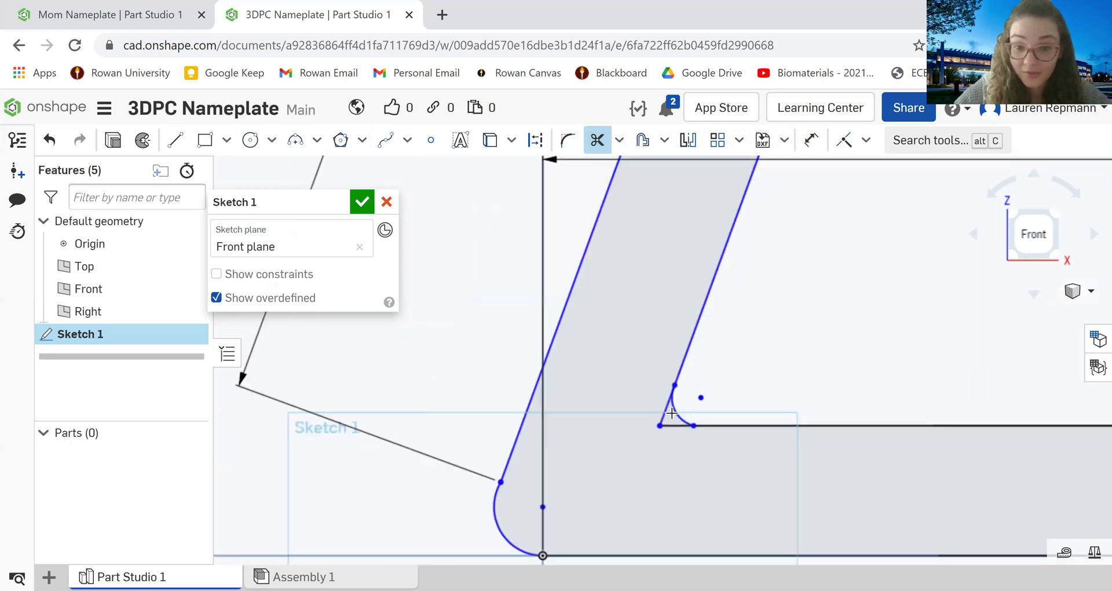
scroll(675, 399, "up", 5)
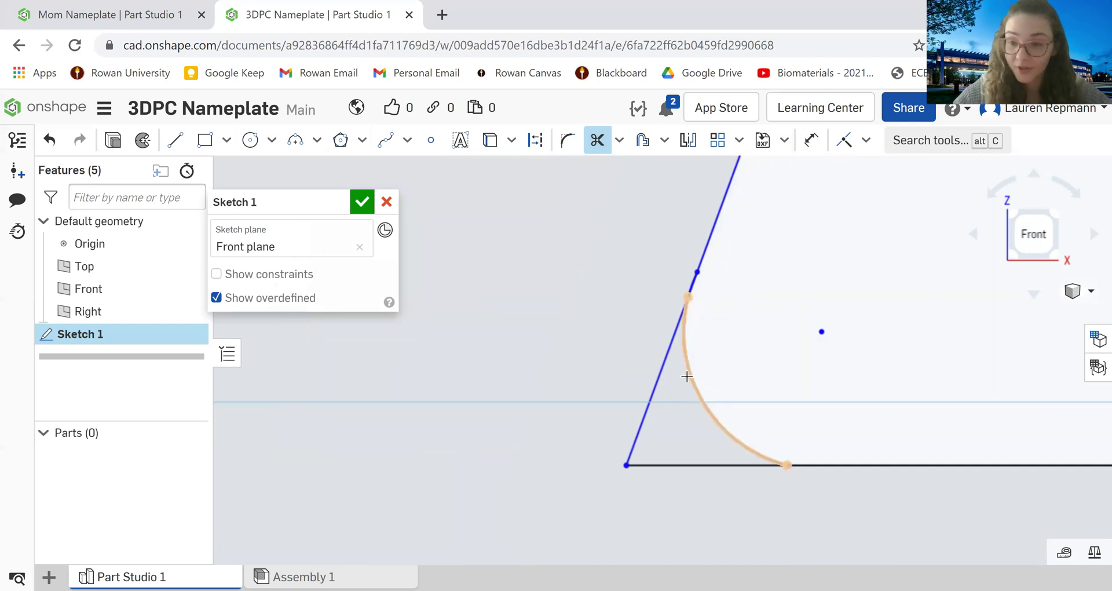
scroll(664, 391, "up", 3)
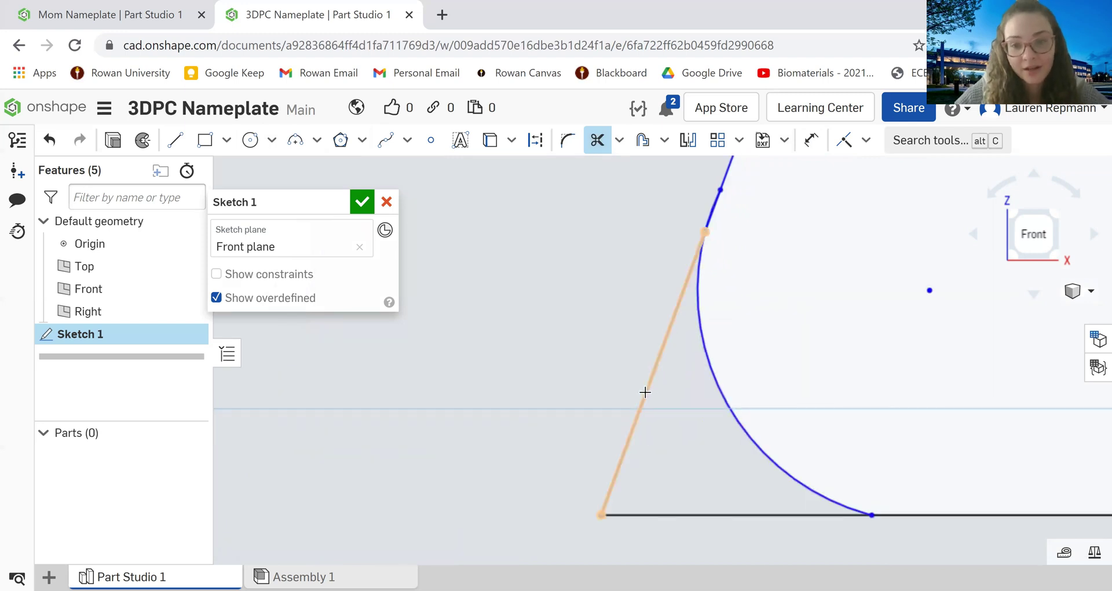
left_click(644, 392)
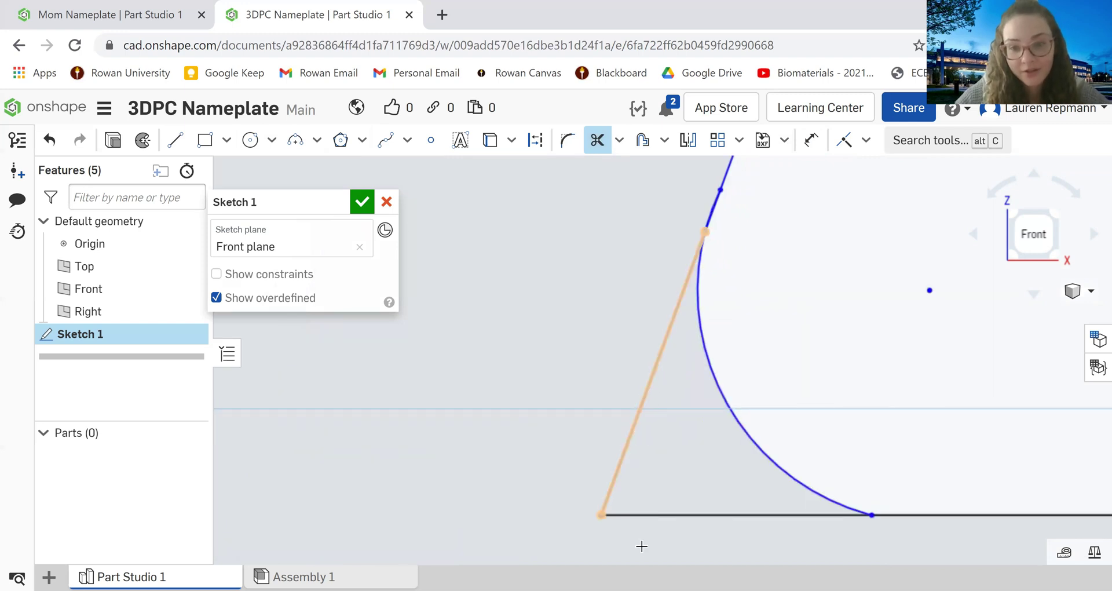
left_click(718, 514)
scroll(721, 191, "up", 2)
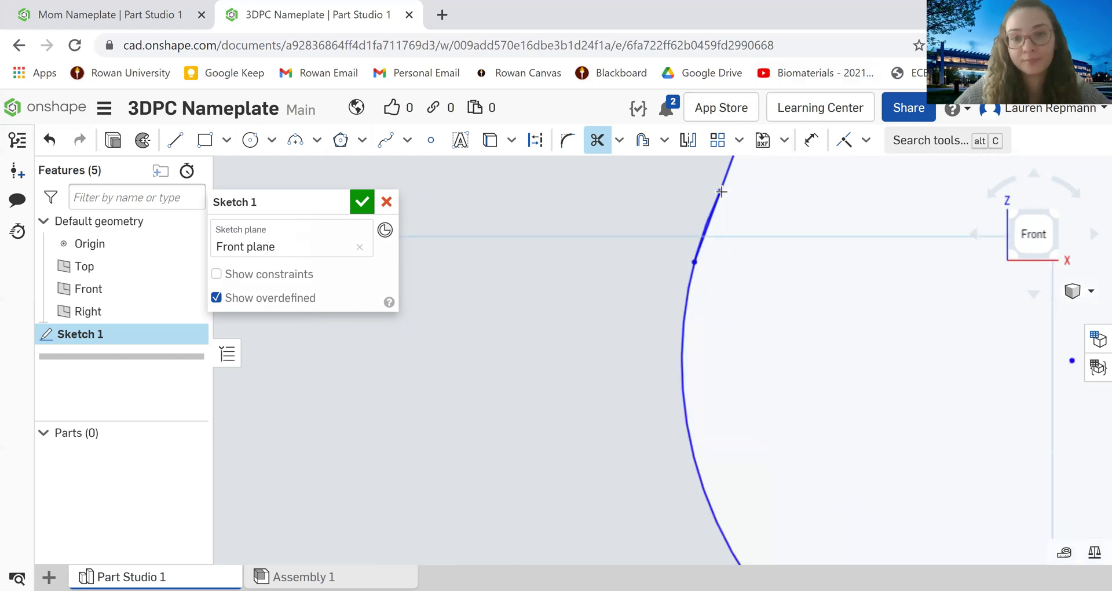
middle_click_drag(721, 191, 652, 376)
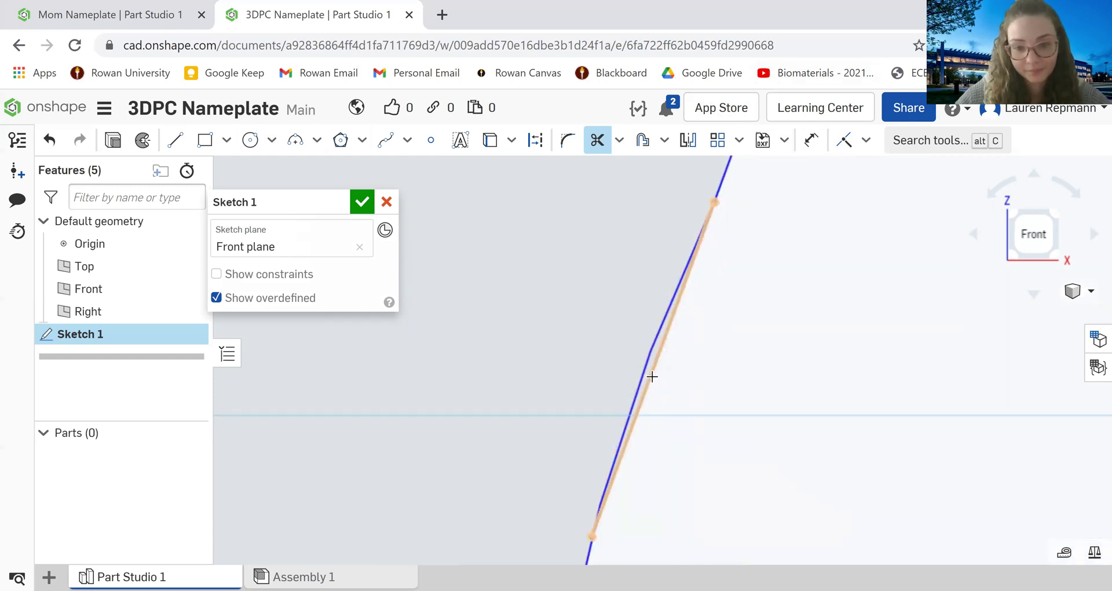
left_click(689, 331)
scroll(735, 353, "down", 3)
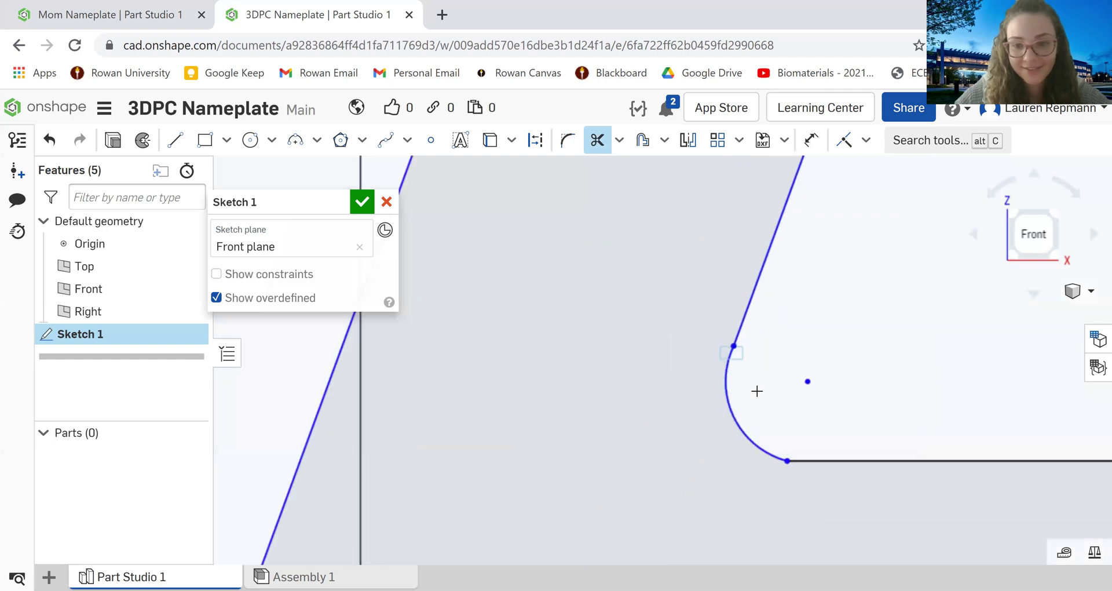
scroll(757, 391, "down", 6)
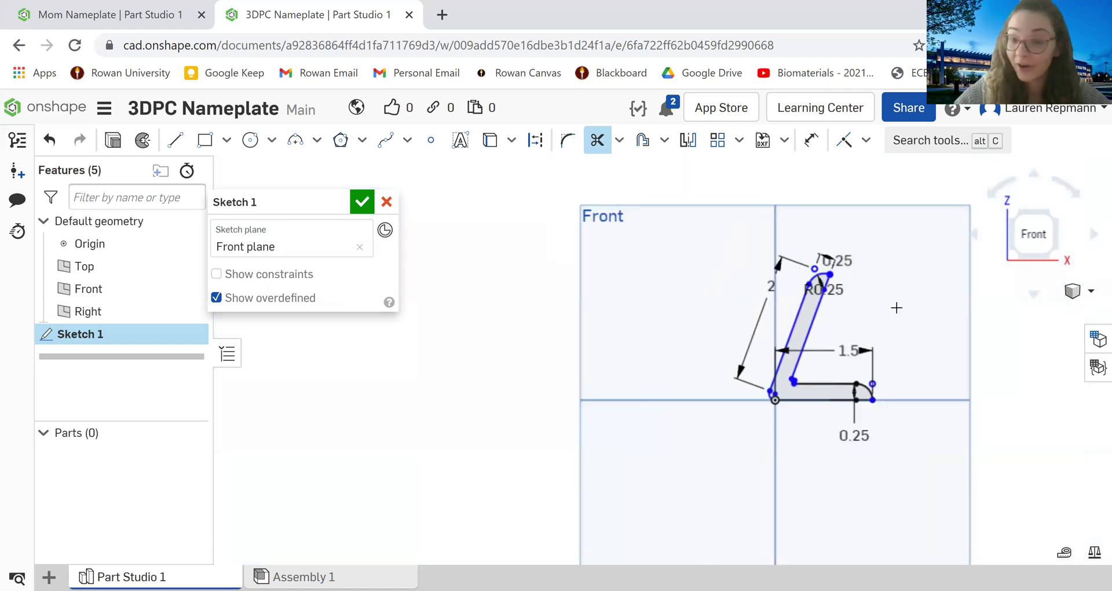
Finish the sketch and extrude the L profile 6 in to create Part 1
key("Escape")
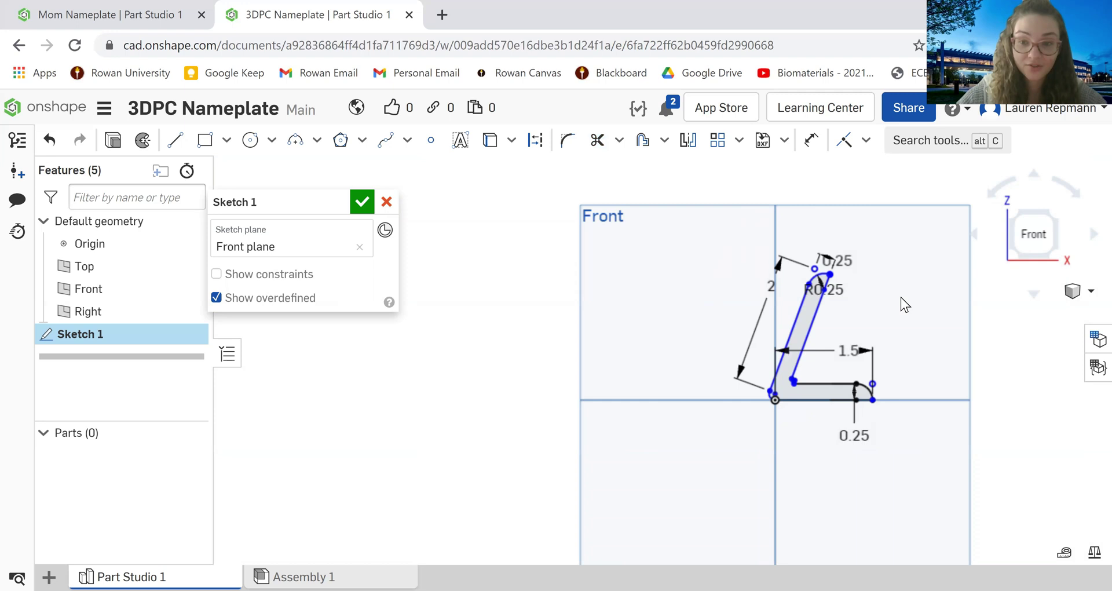
left_click(362, 203)
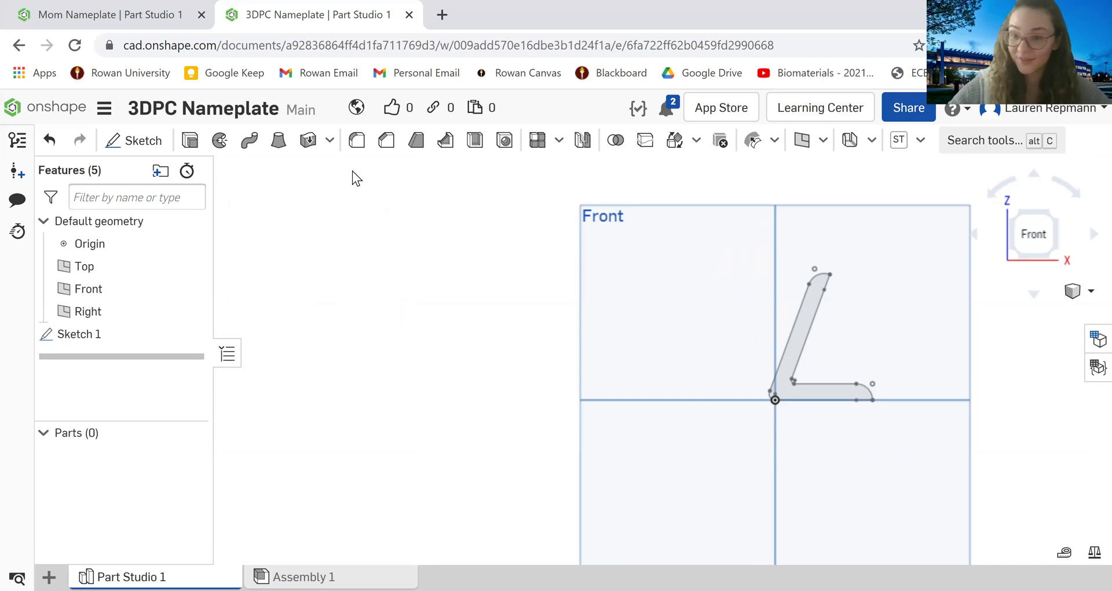
left_click(192, 146)
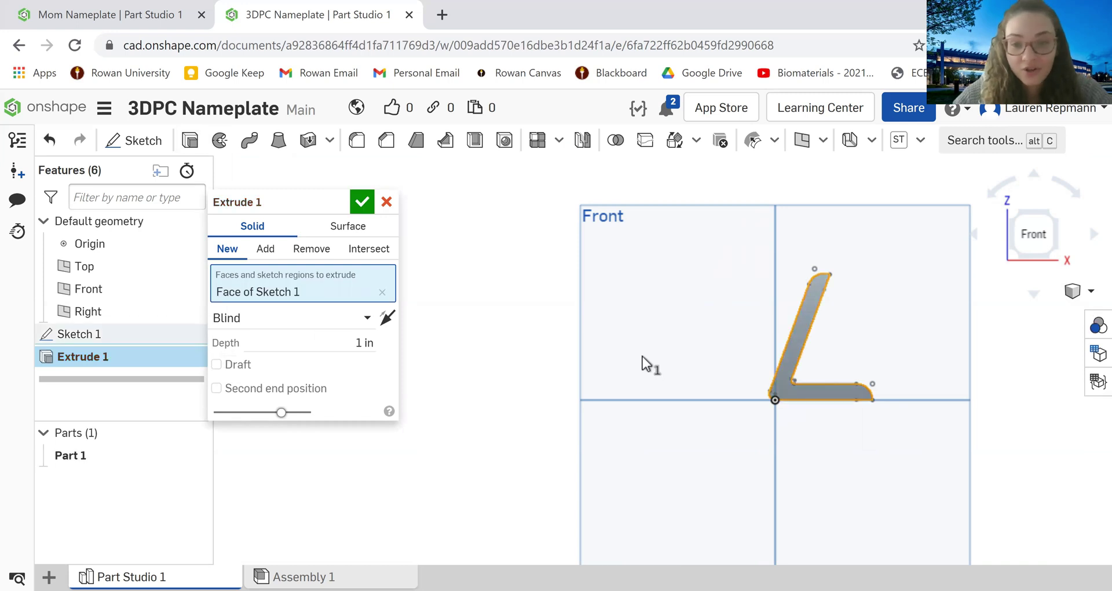
right_click_drag(642, 356, 714, 358)
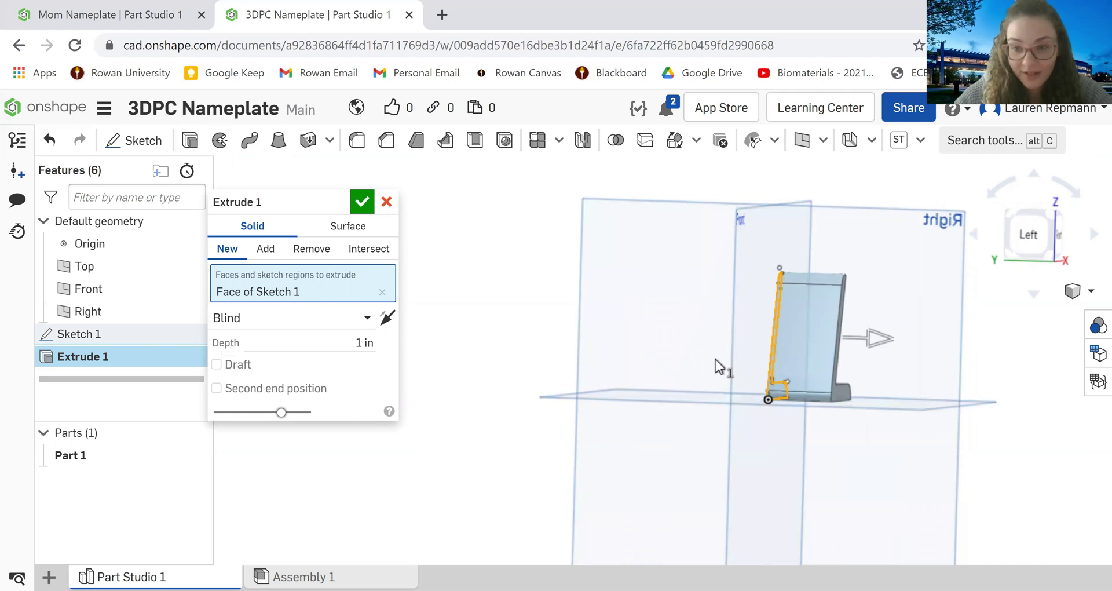
left_click(367, 340)
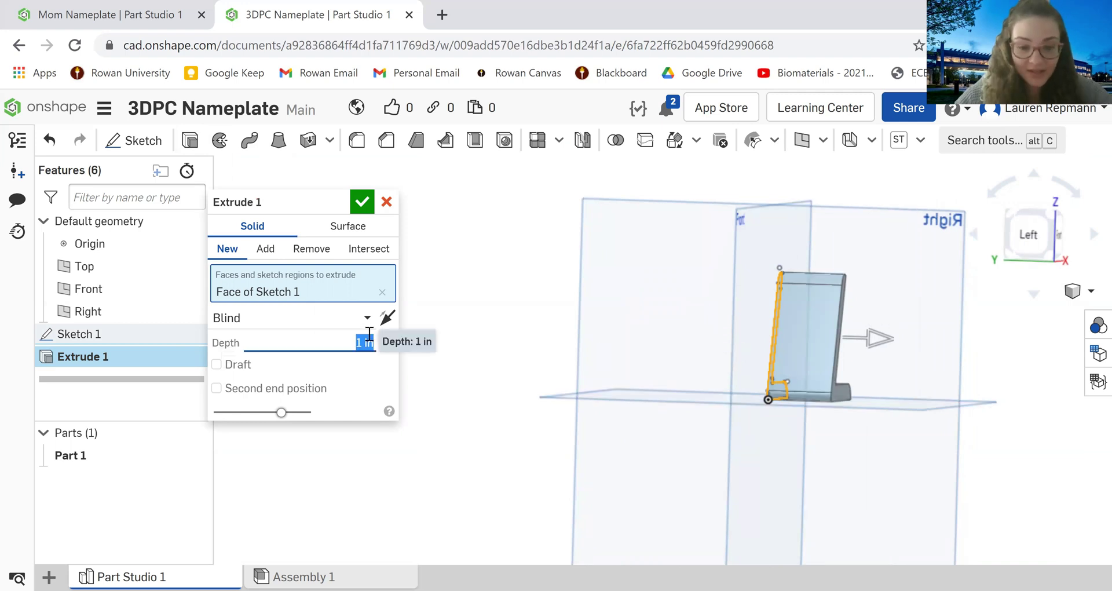
type("6")
key("Return")
scroll(503, 356, "down", 3)
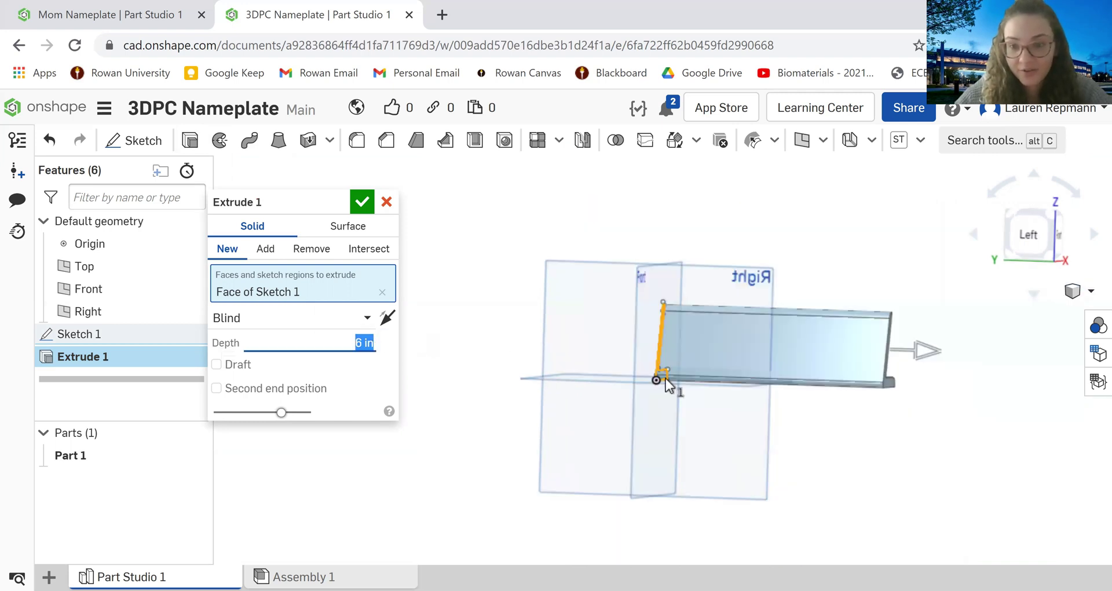
mouse_move(974, 329)
right_mouse_down()
mouse_move(862, 332)
mouse_move(994, 331)
right_mouse_up()
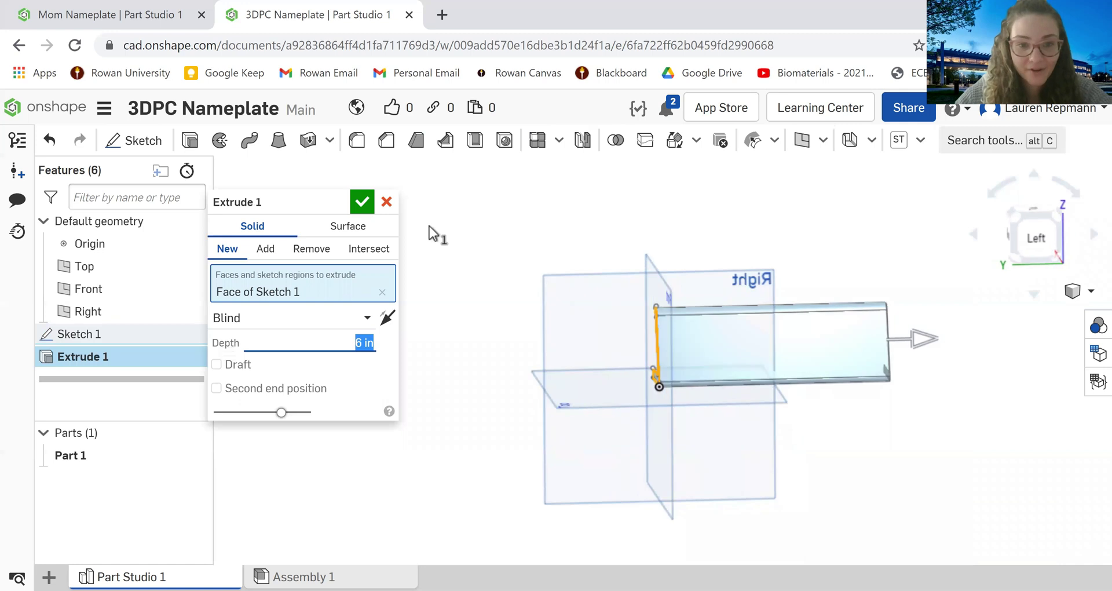
key("Return")
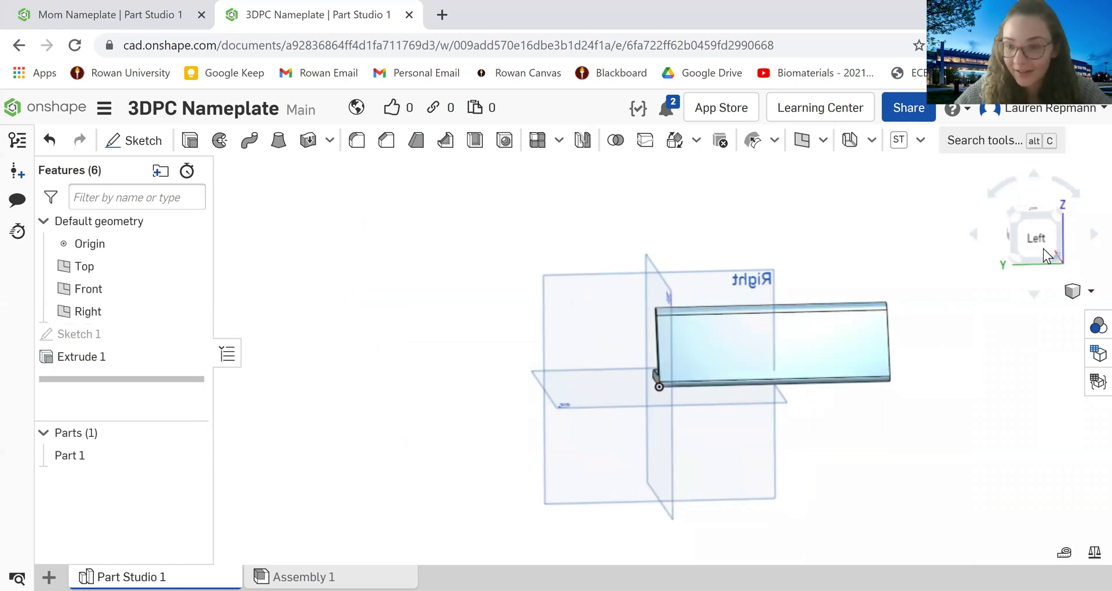
Start a new sketch on the part's flat face, viewed straight from the left
left_click(1039, 243)
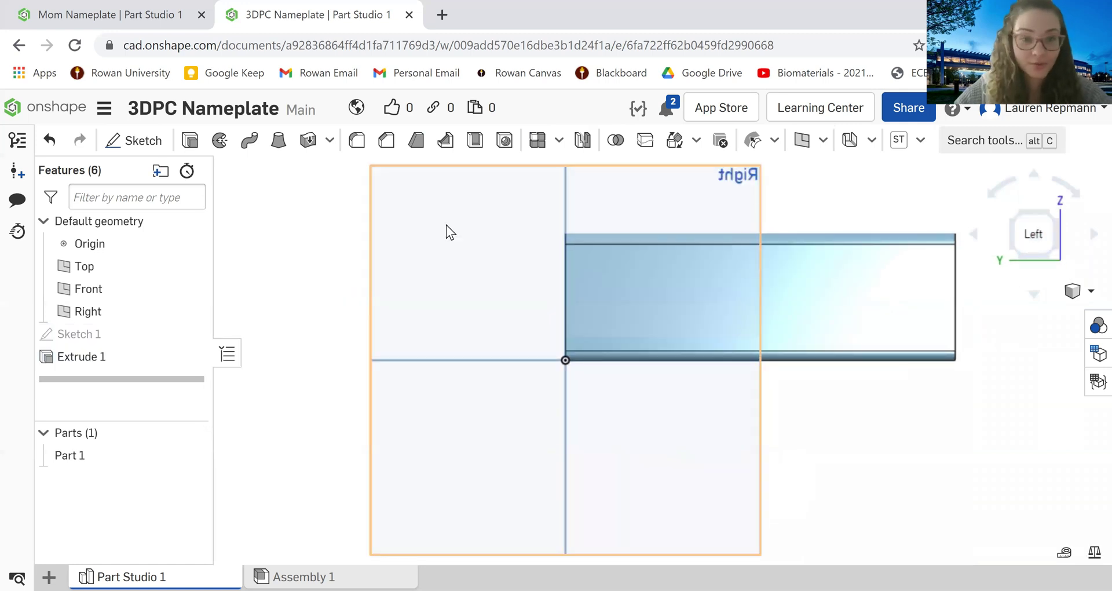
left_click(157, 153)
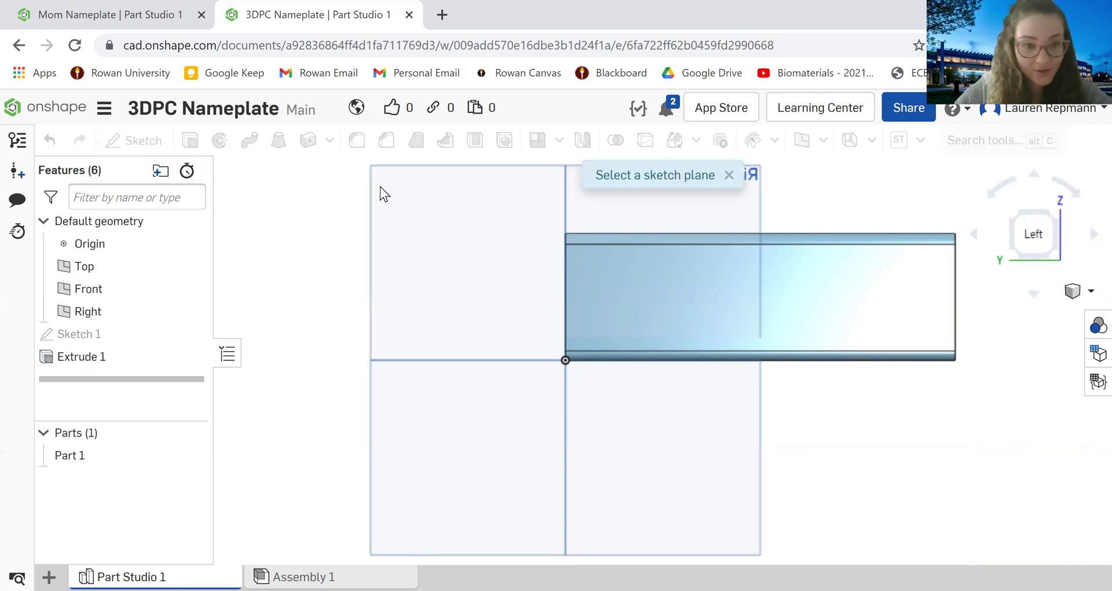
left_click(657, 282)
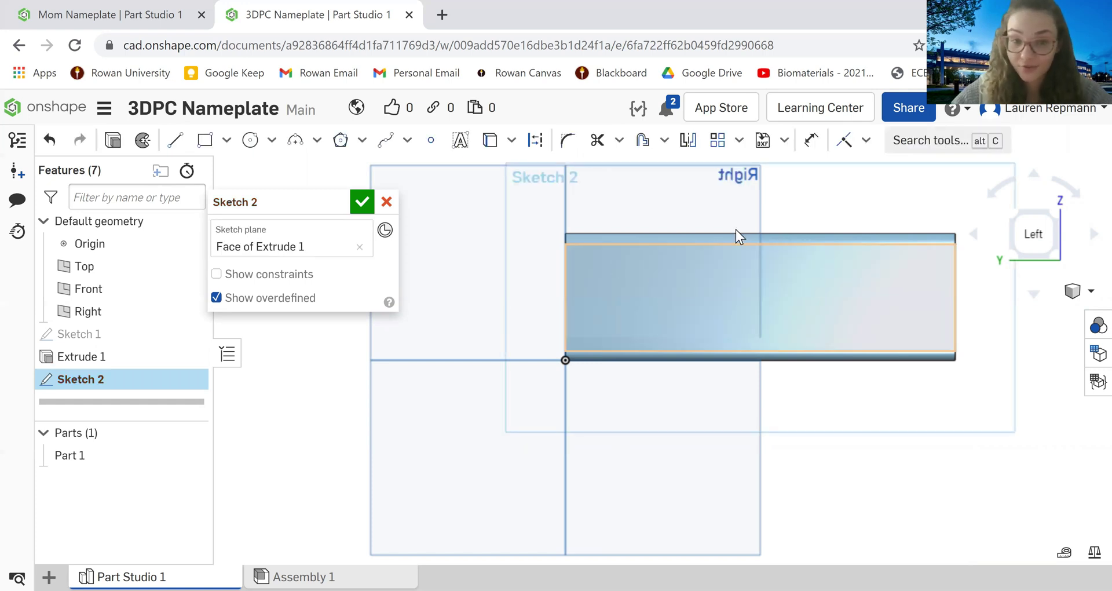
Add a text box spanning from the part's left edge to its right edge
left_click(457, 141)
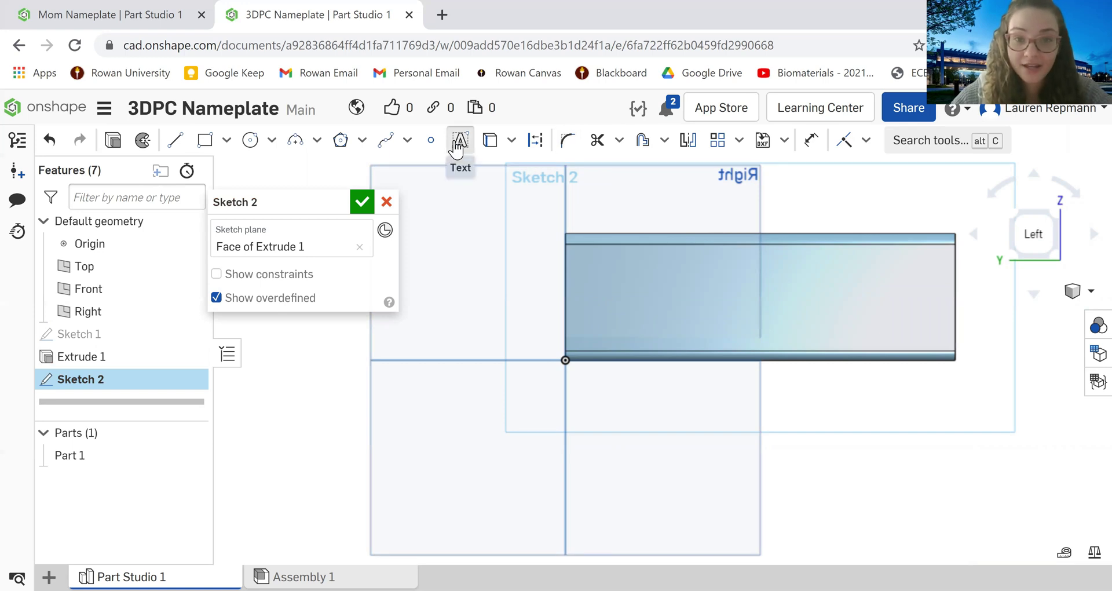
left_click(566, 280)
left_click(962, 313)
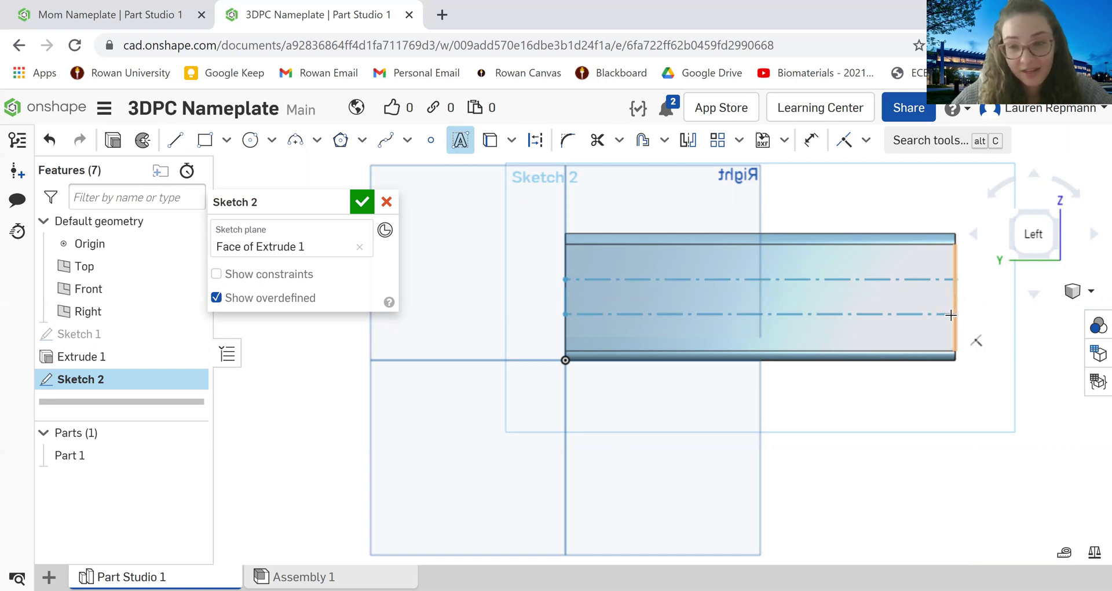
left_click(950, 314)
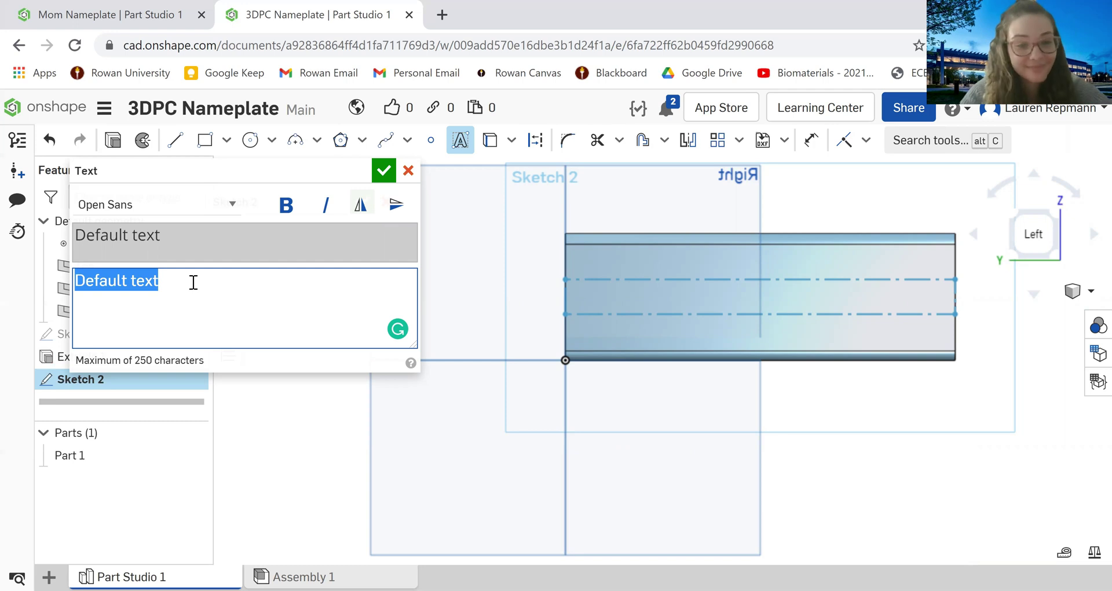
Replace 'Default text' with the user's full name and try the Noto Sans Japanese font
key("BackSpace")
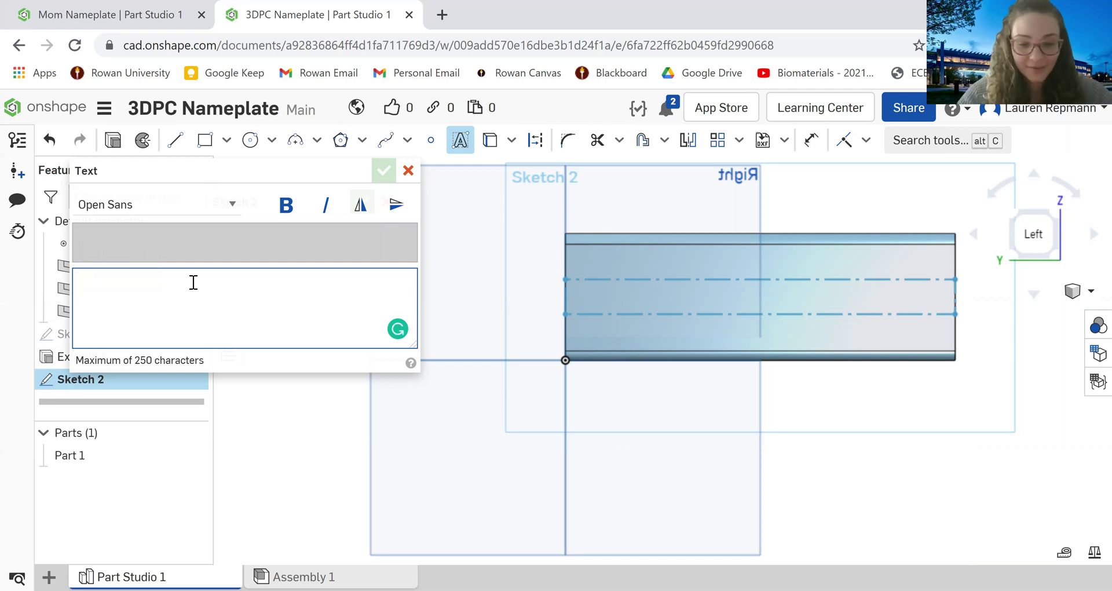
type("Lauren Re")
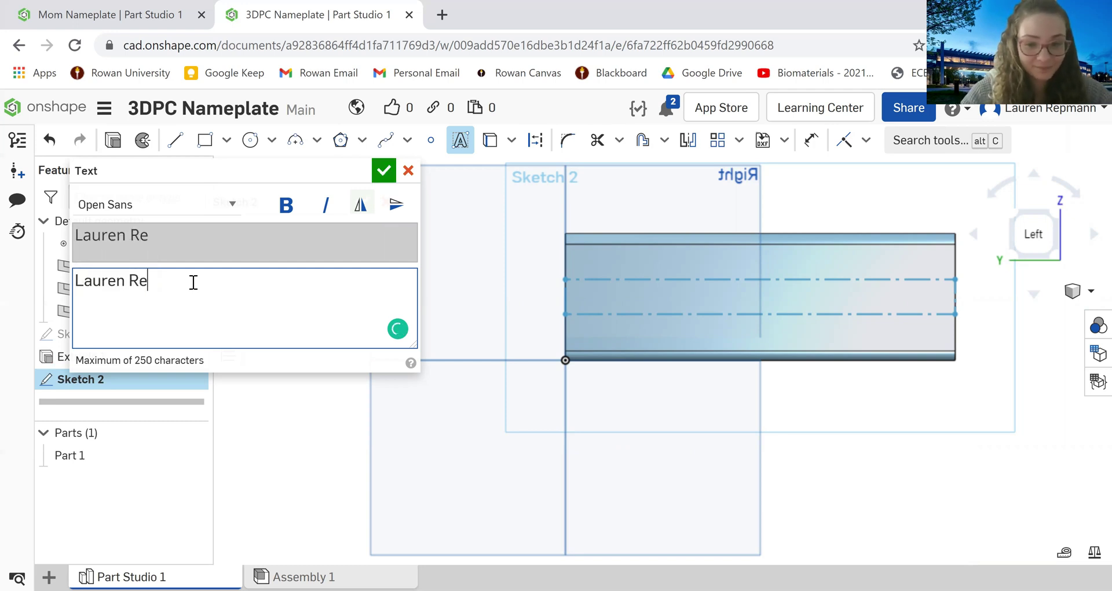
type("pmann")
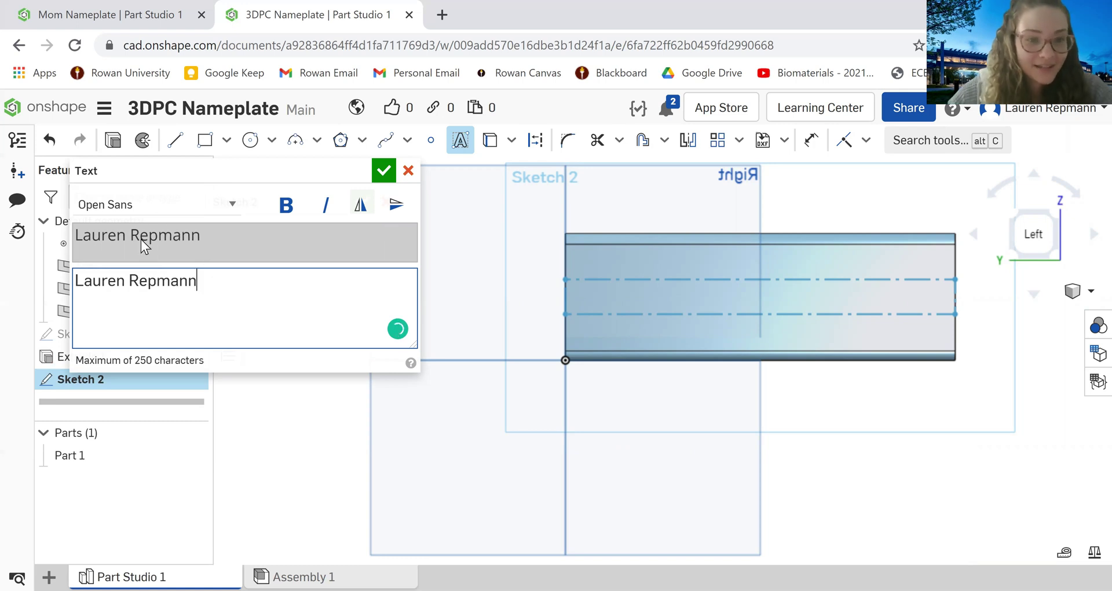
left_click(155, 206)
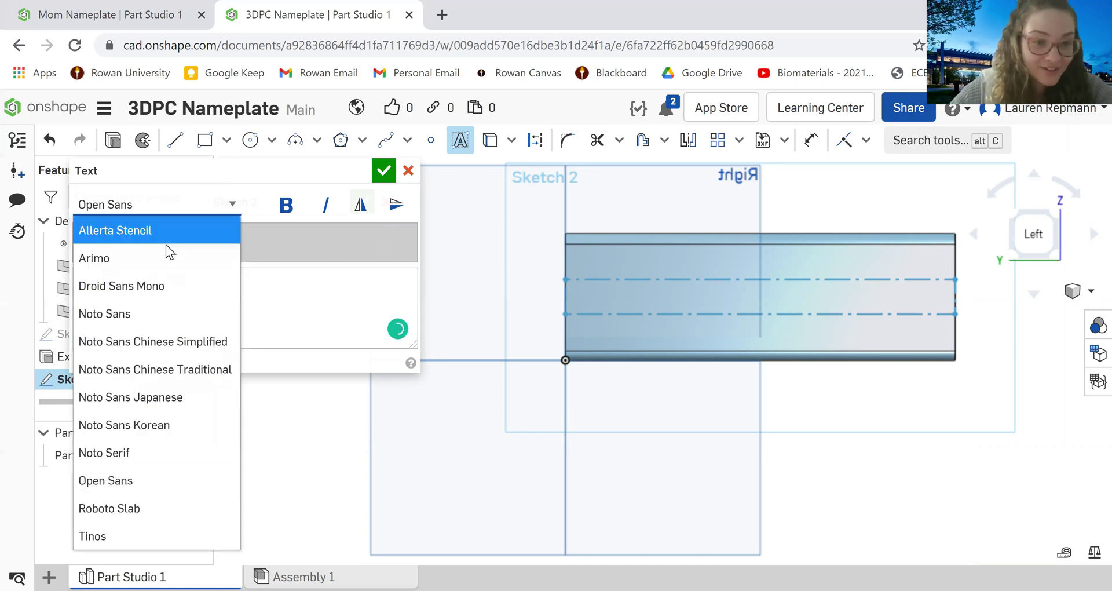
left_click(172, 394)
left_click_drag(195, 239, 81, 239)
left_click(260, 230)
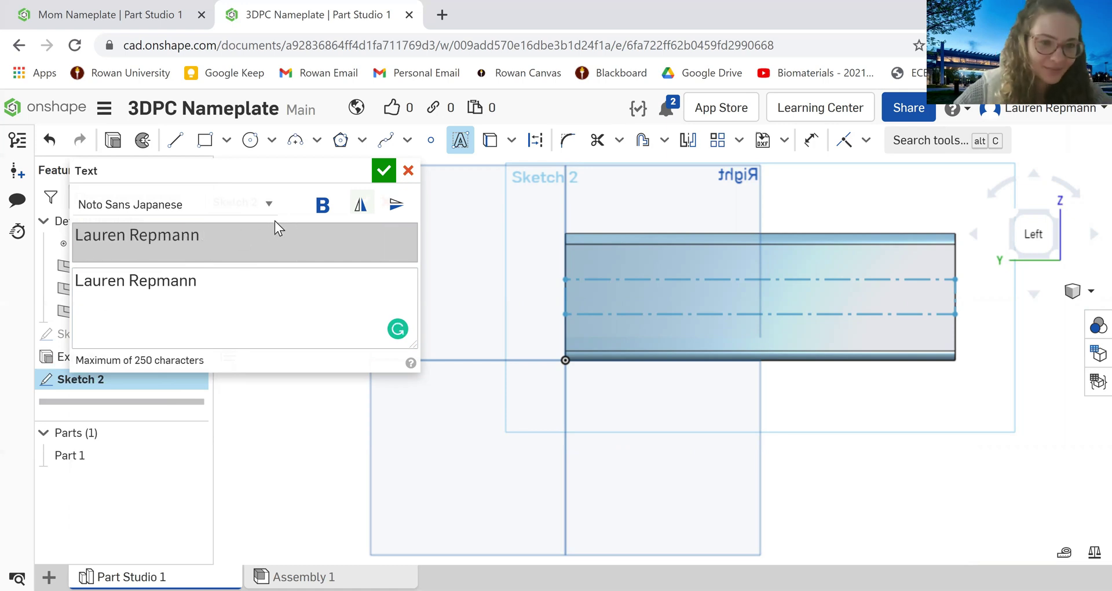
Change the name text font to Arimo and accept the text on the face
left_click(268, 203)
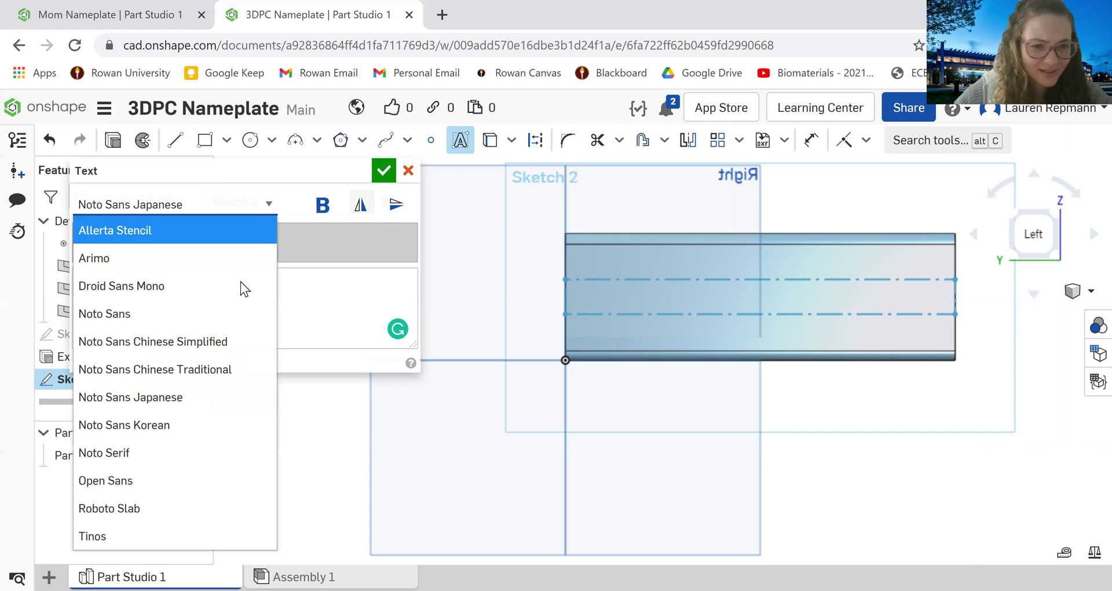
left_click(210, 481)
left_click(210, 206)
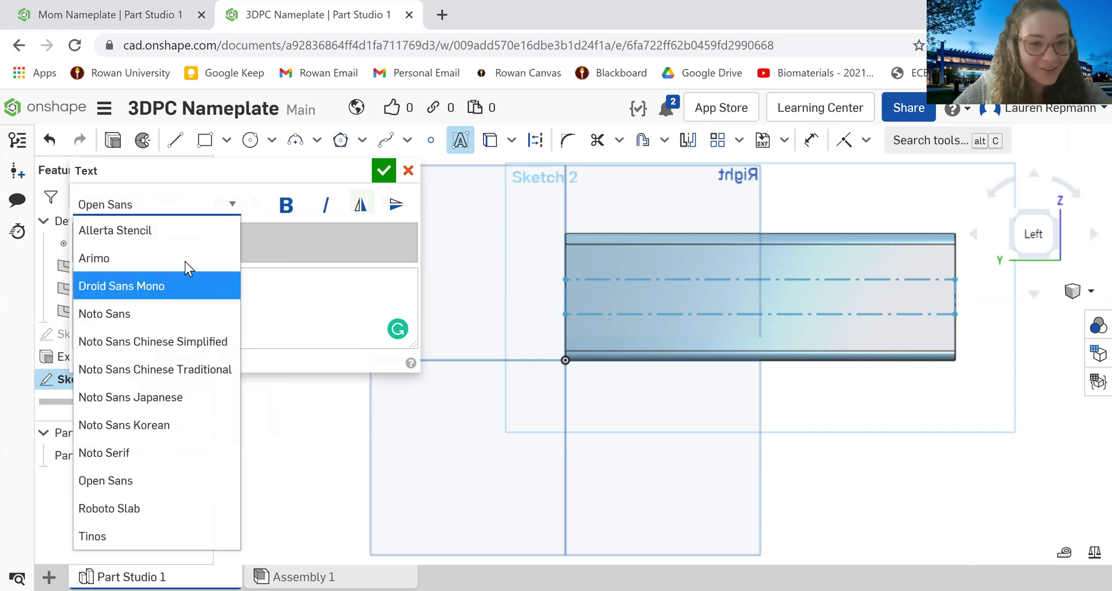
left_click(183, 255)
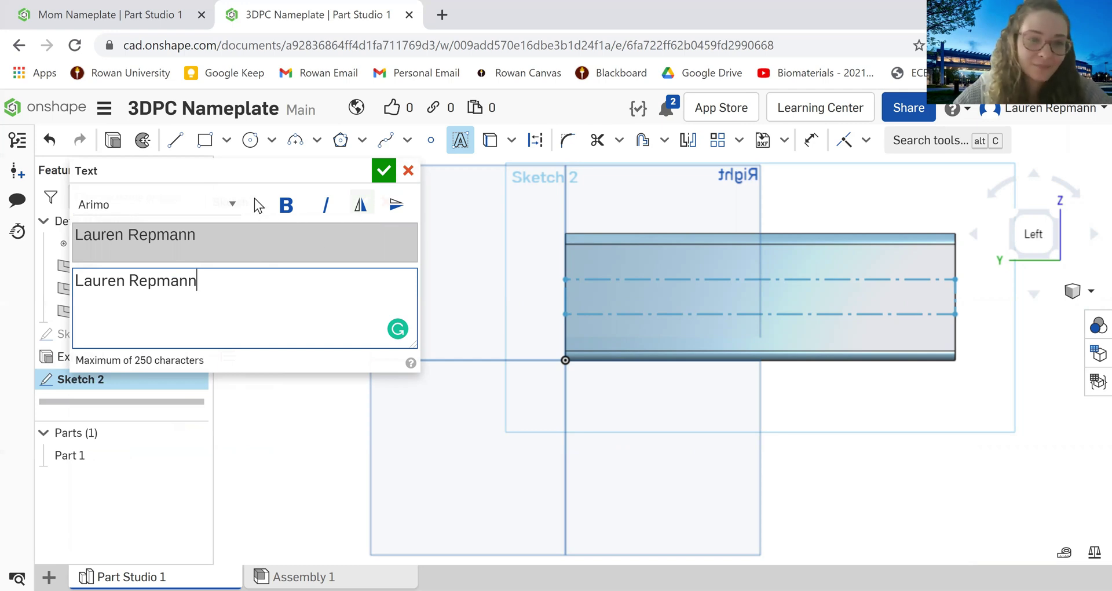
left_click(374, 173)
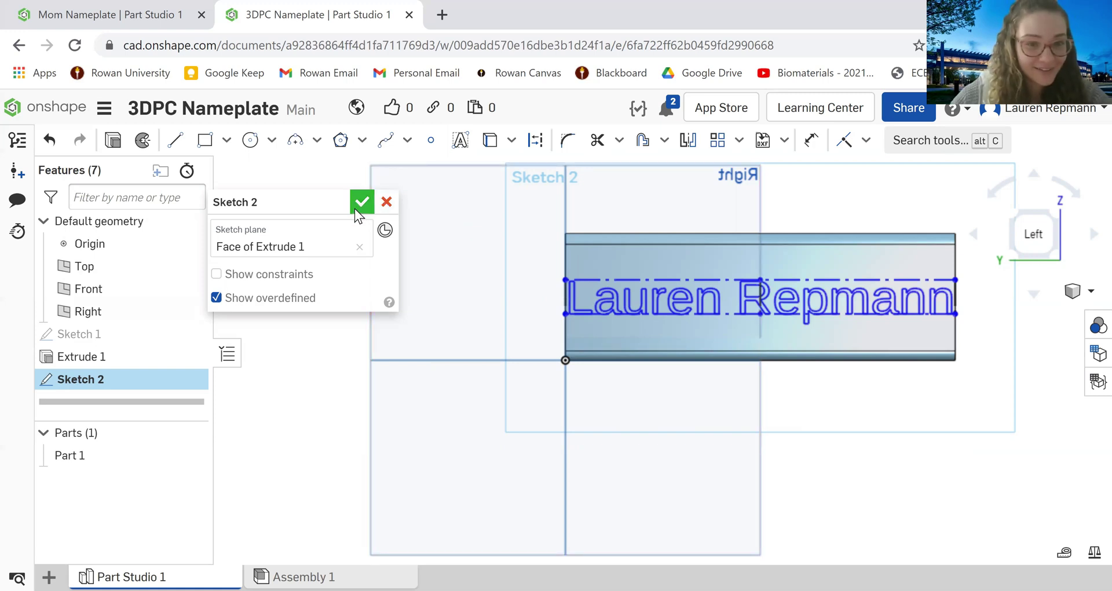
Finish Sketch 2 and extrude the name text 0.20 in, added into Part 1
left_click(361, 202)
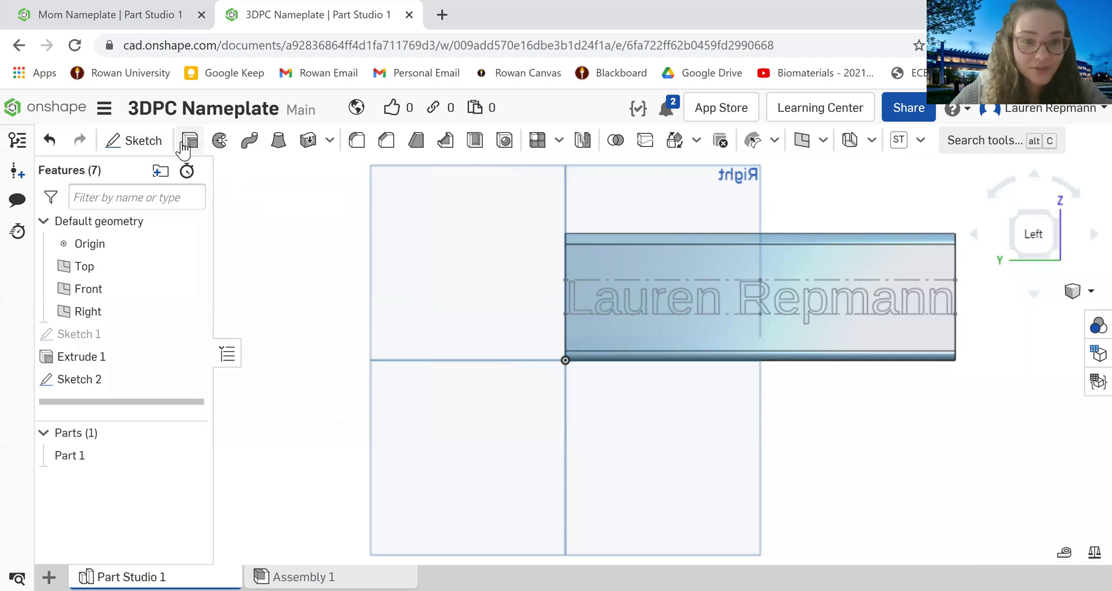
left_click(184, 142)
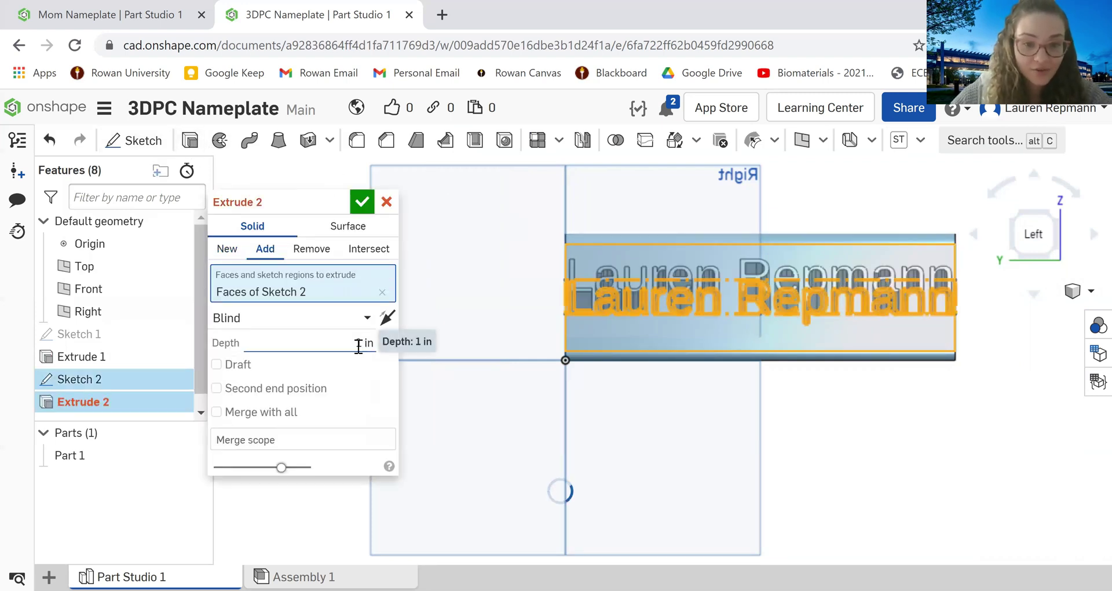
left_click(358, 346)
type("0.20")
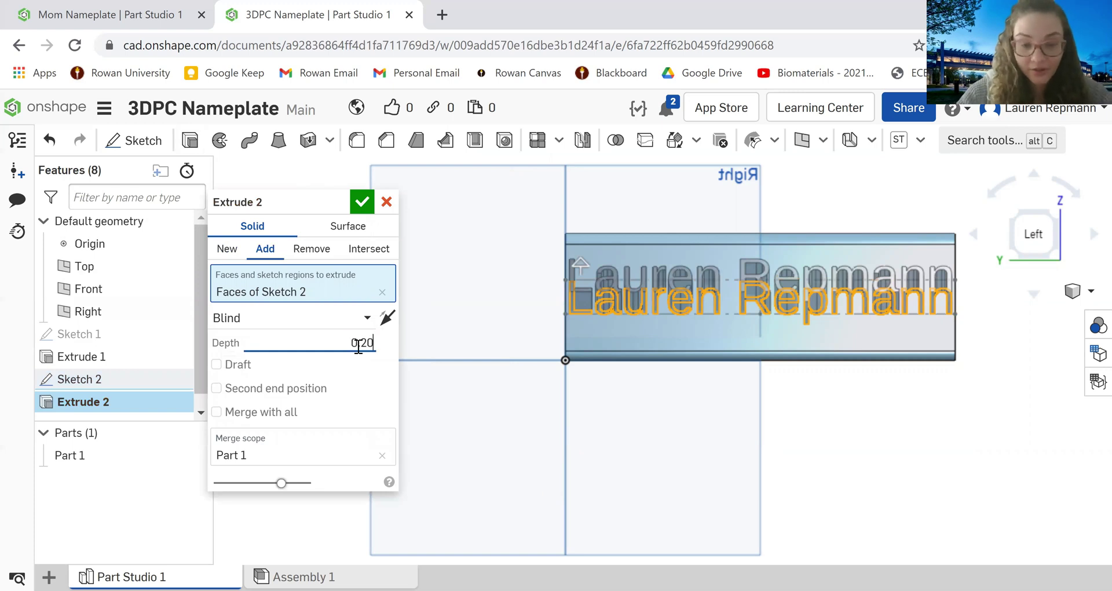
key("Return")
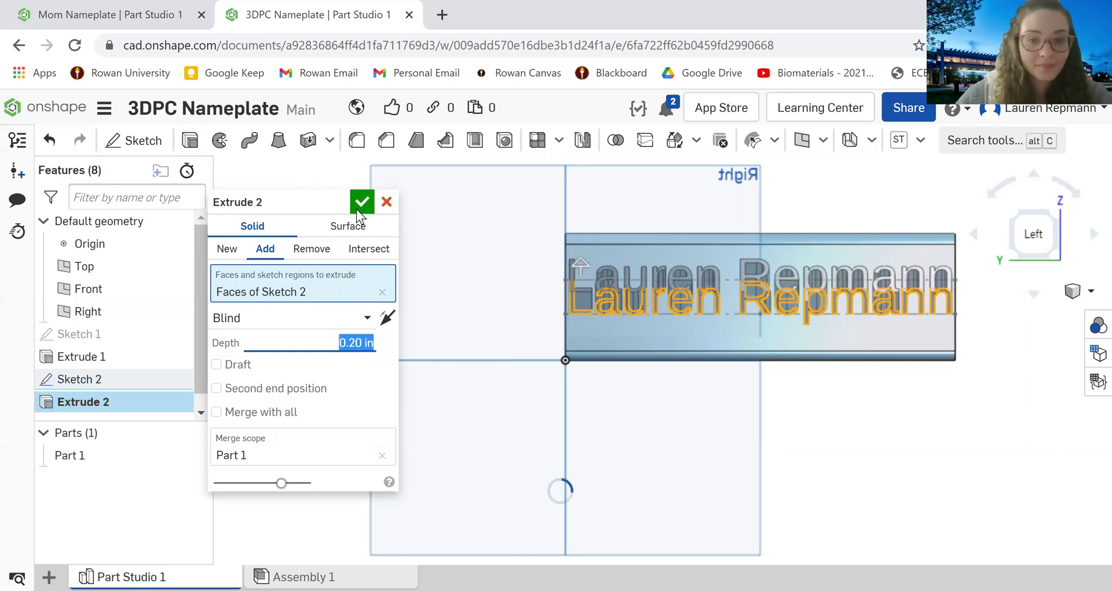
left_click(362, 202)
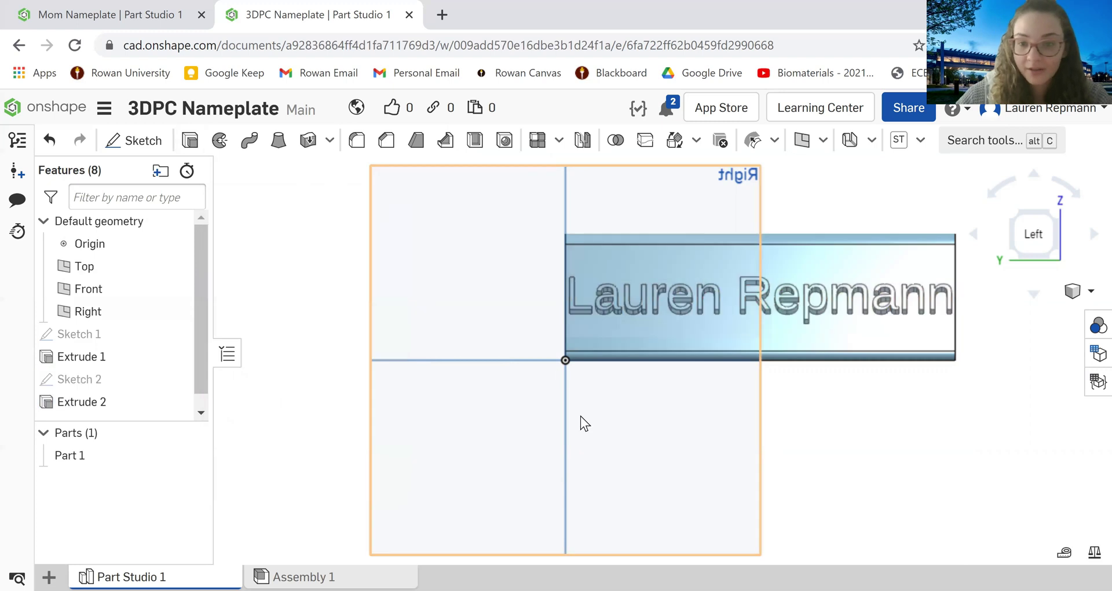
right_click_drag(989, 429, 676, 429)
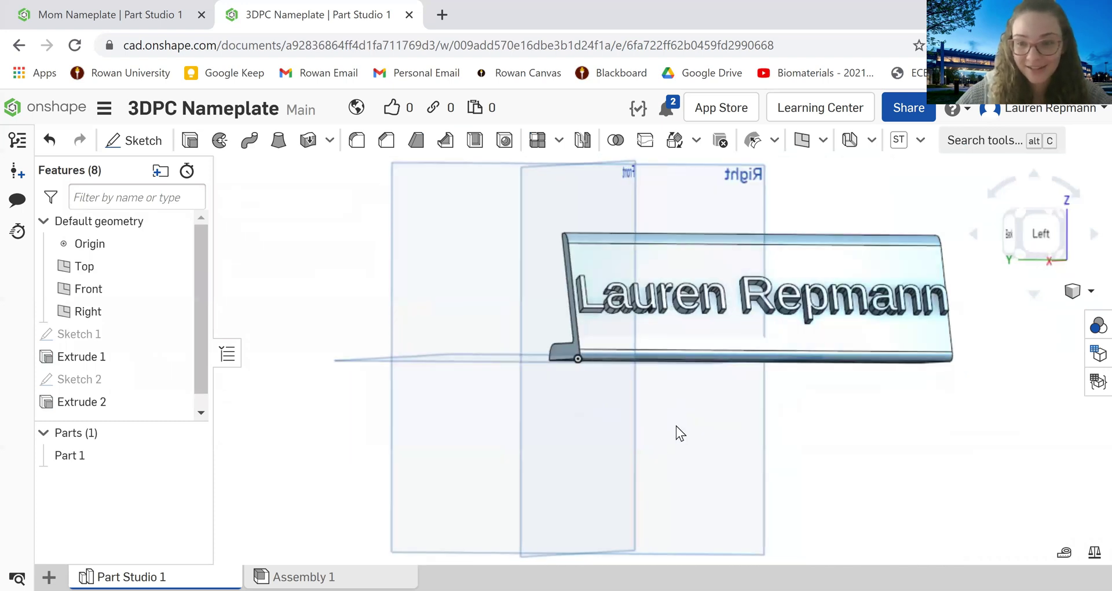
left_click(1030, 245)
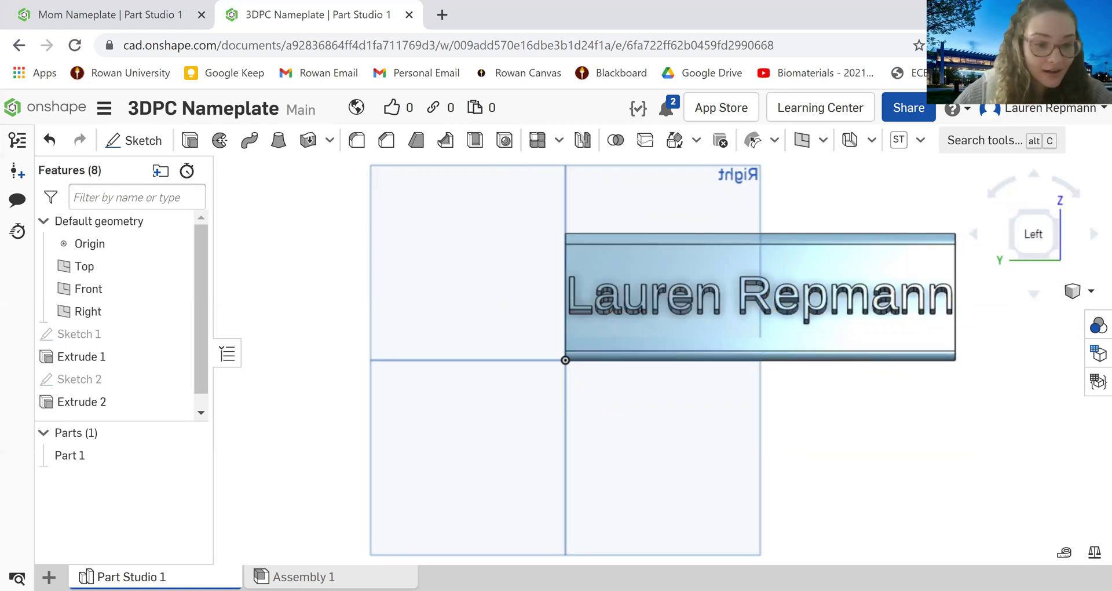
Export Part Studio 1 as an STL named '3DPC-Last Name-Nameplate-3/25/2021' with default settings
right_click(70, 377)
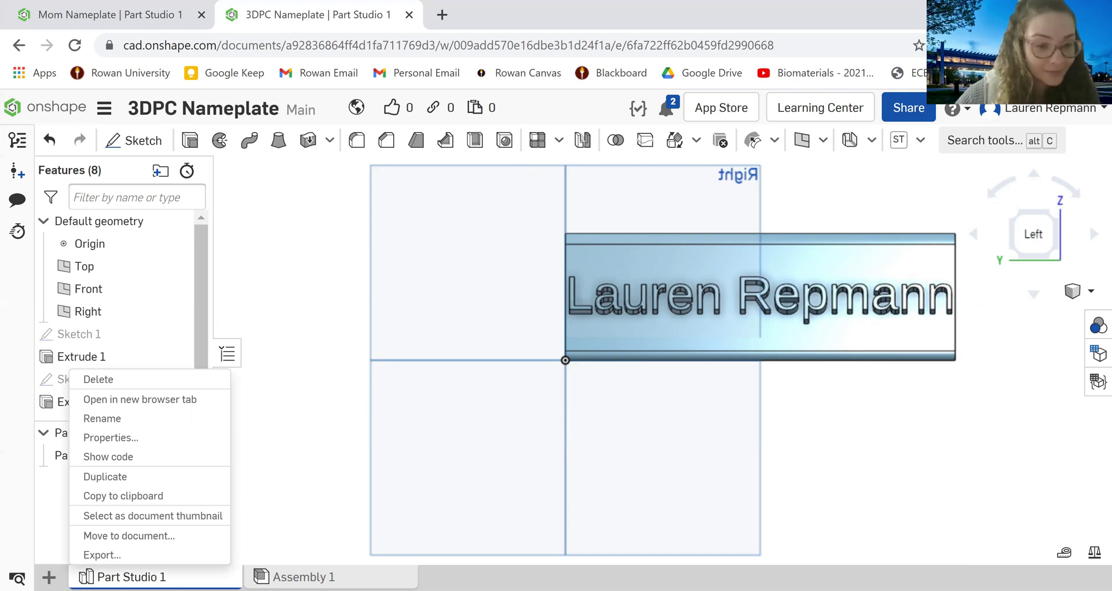
left_click(145, 556)
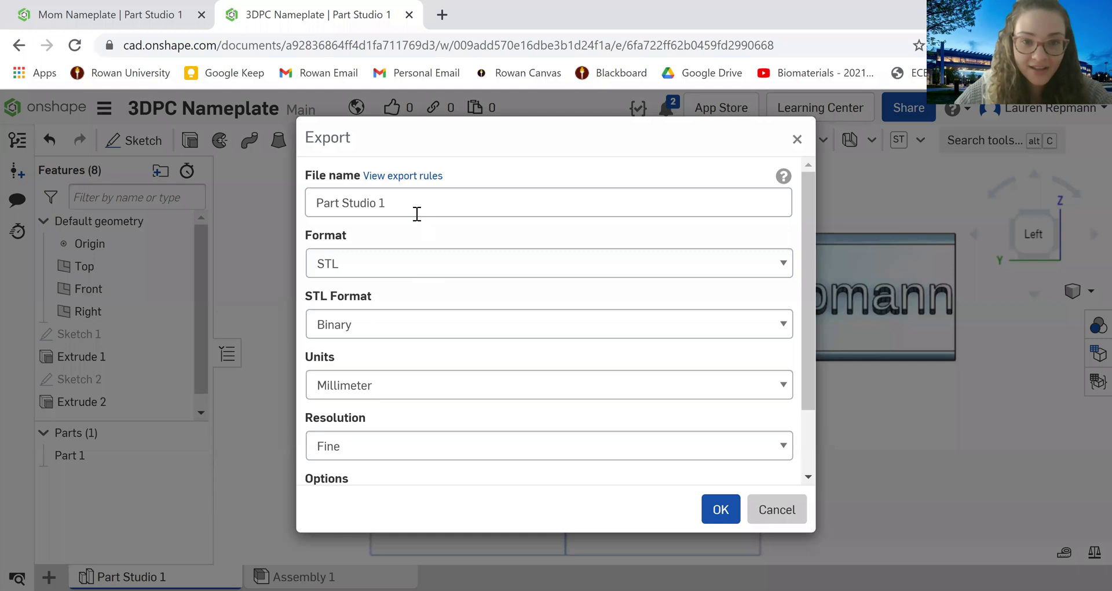
left_click_drag(416, 213, 297, 204)
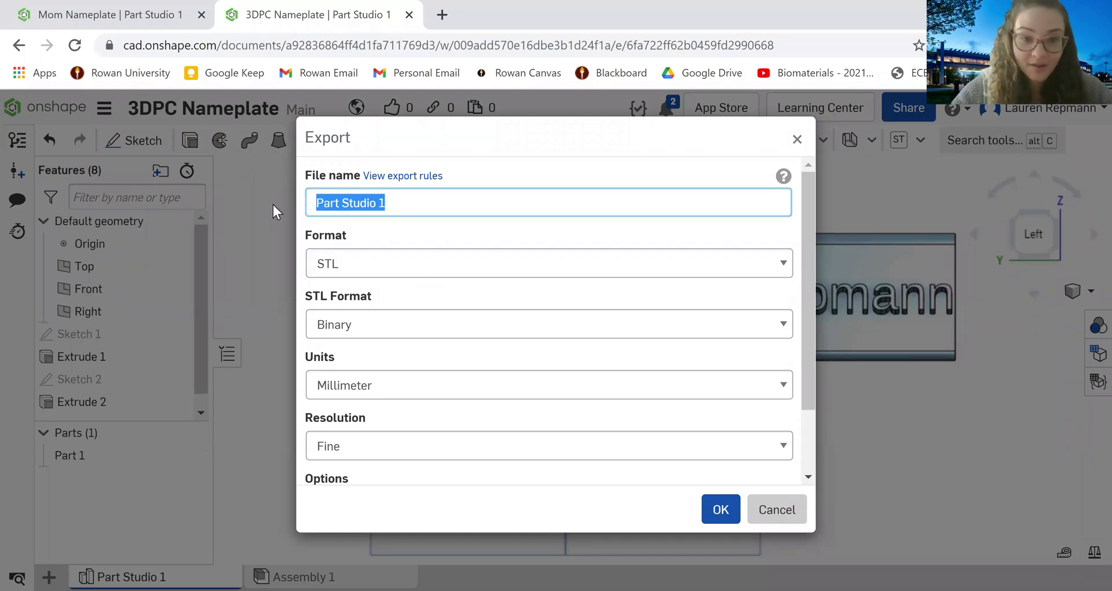
key("BackSpace")
type("3DP")
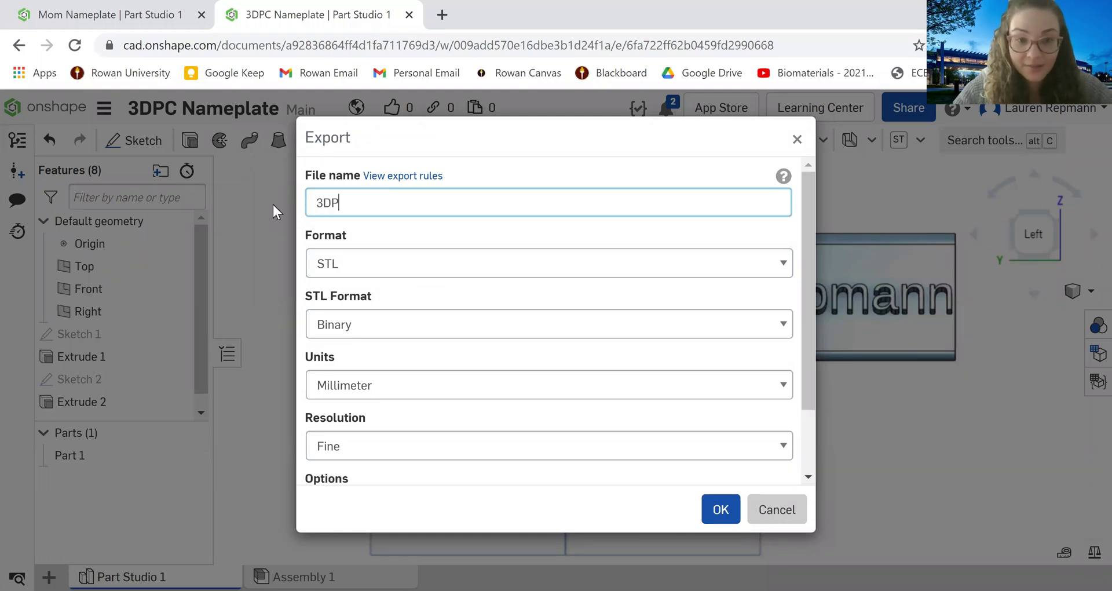
type("C-La")
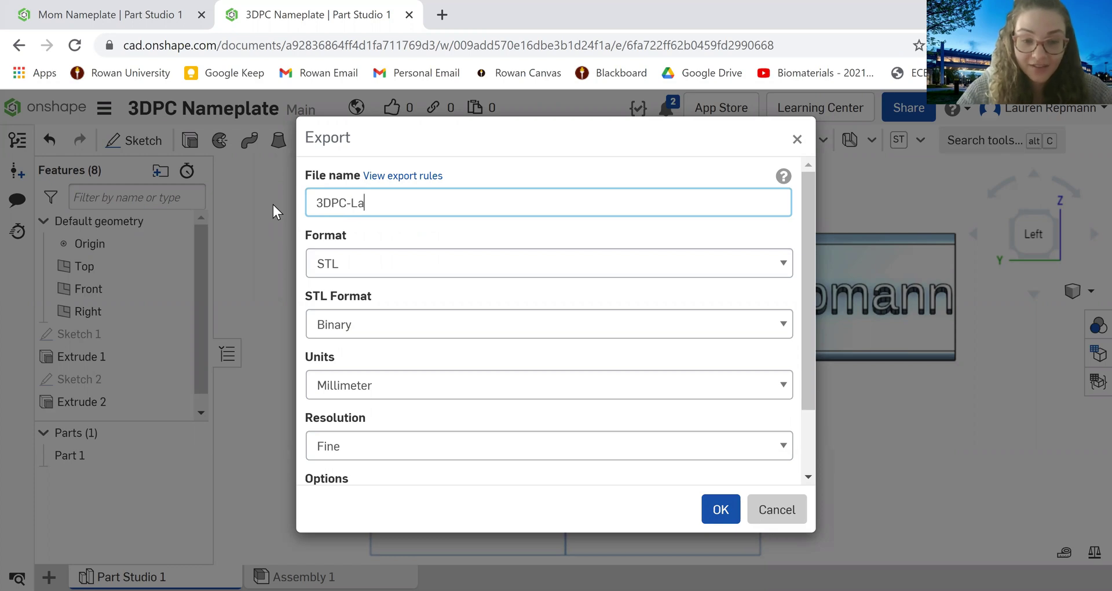
type("st Name")
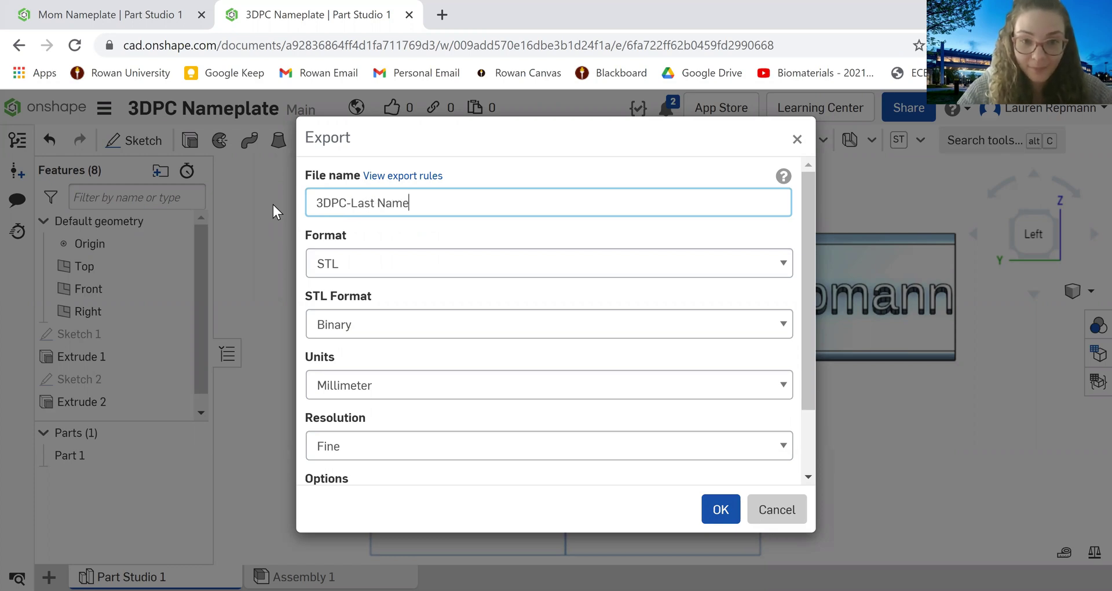
type("-Na")
type("mpla")
key("BackSpace")
key("BackSpace")
key("BackSpace")
type("epl")
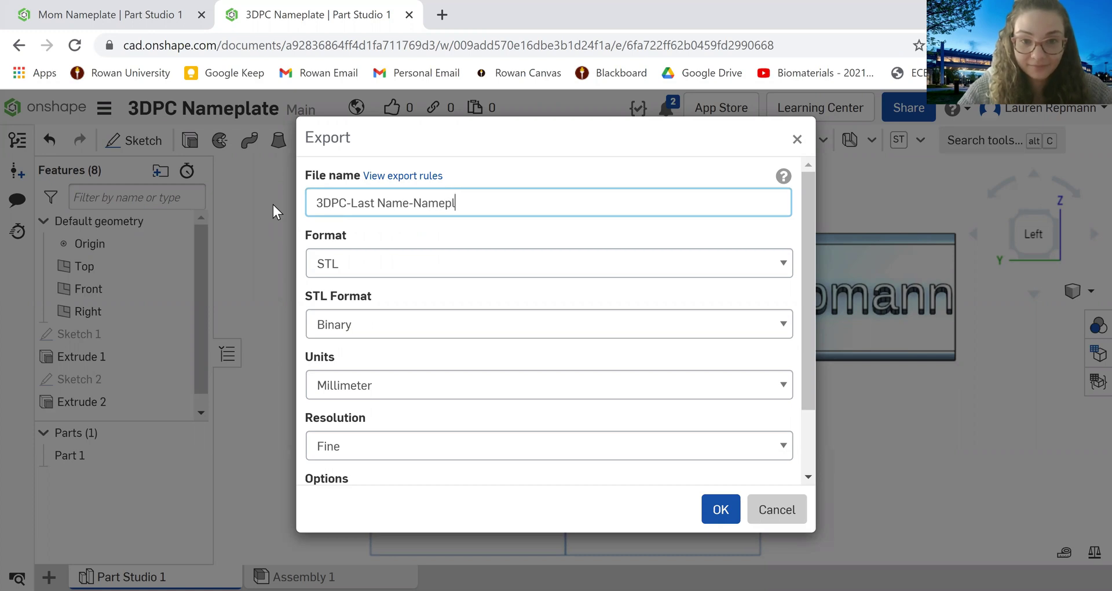
type("ate")
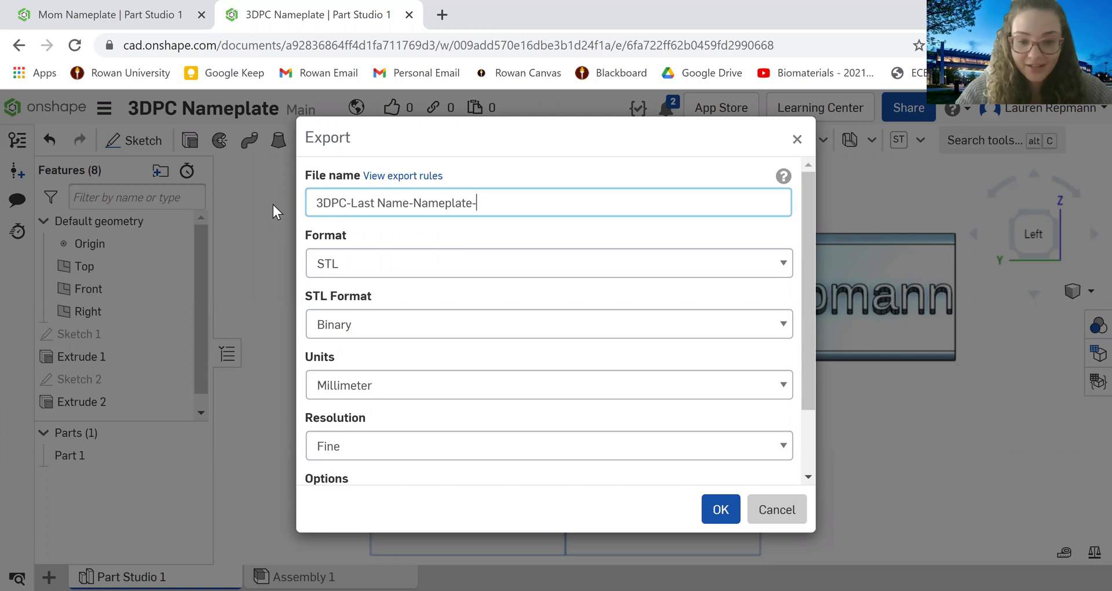
type("-325")
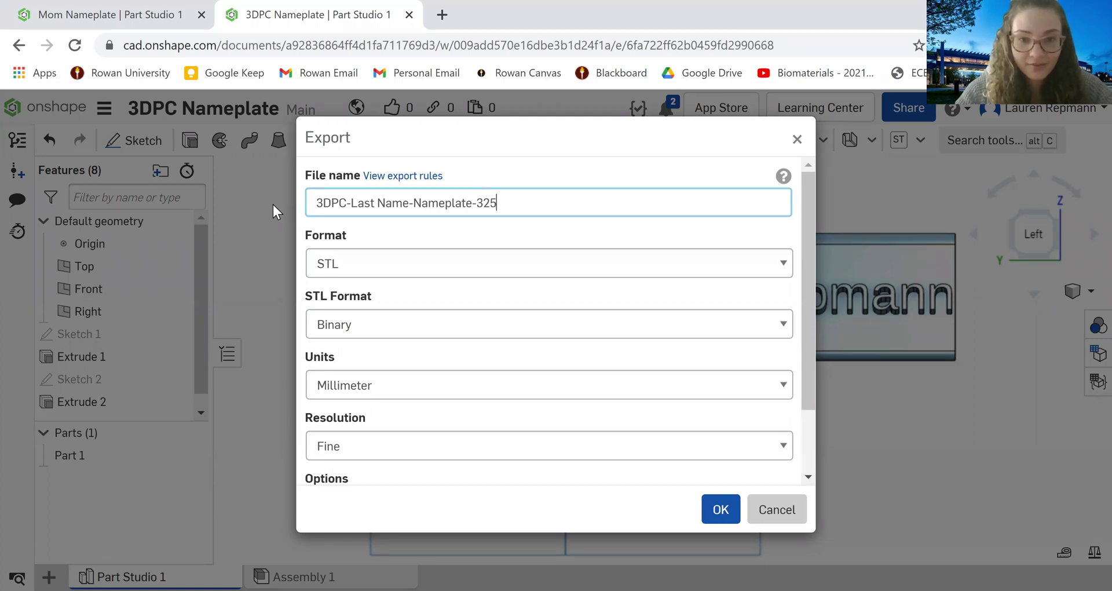
key("BackSpace")
key("BackSpace")
type("/2")
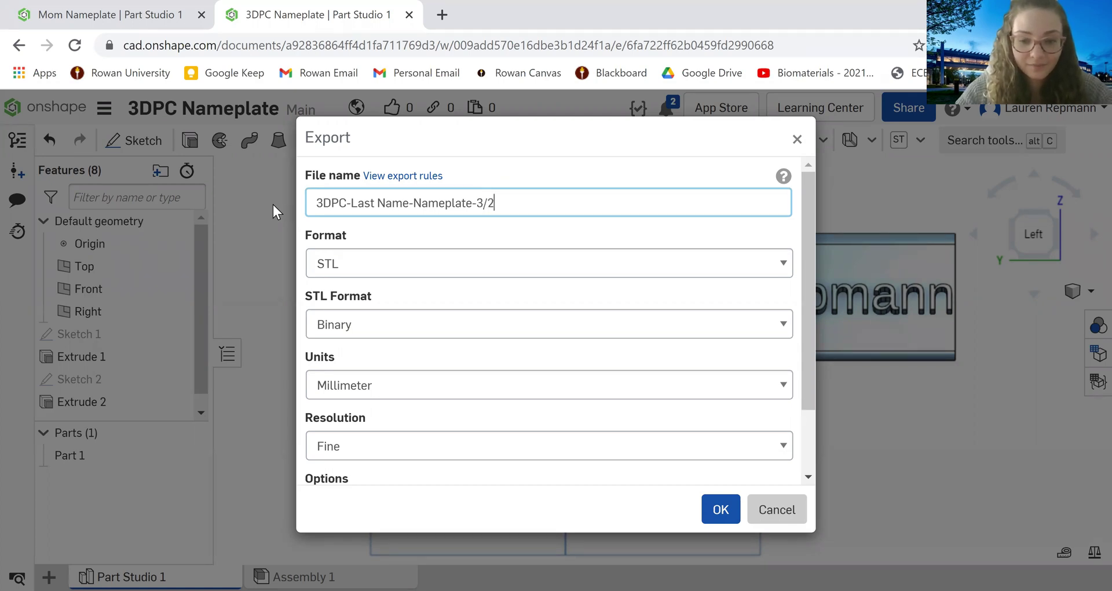
type("5/2021")
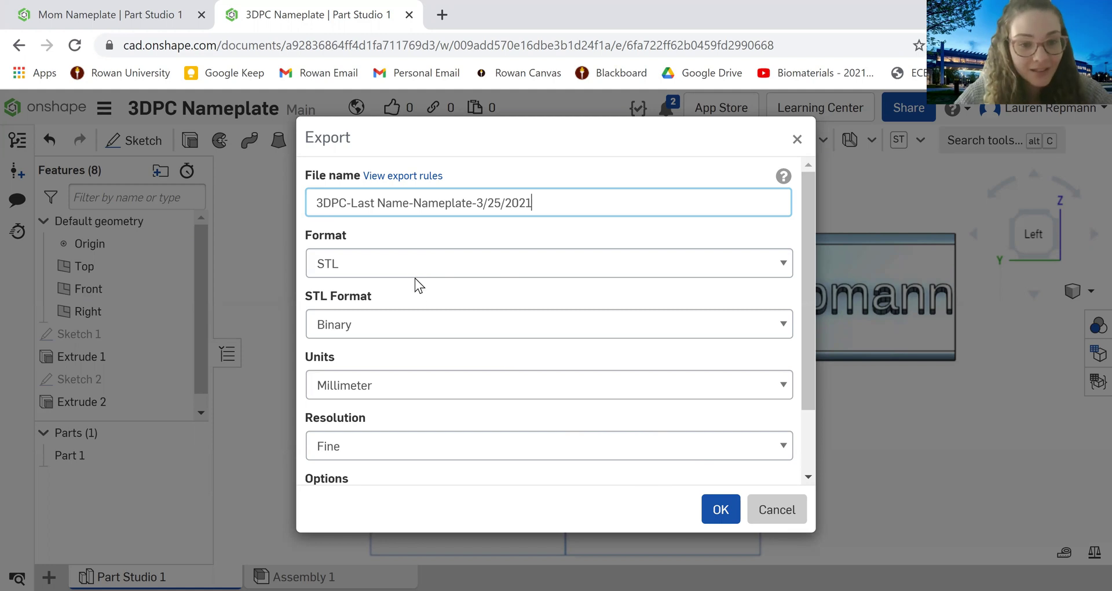
scroll(422, 337, "down", 2)
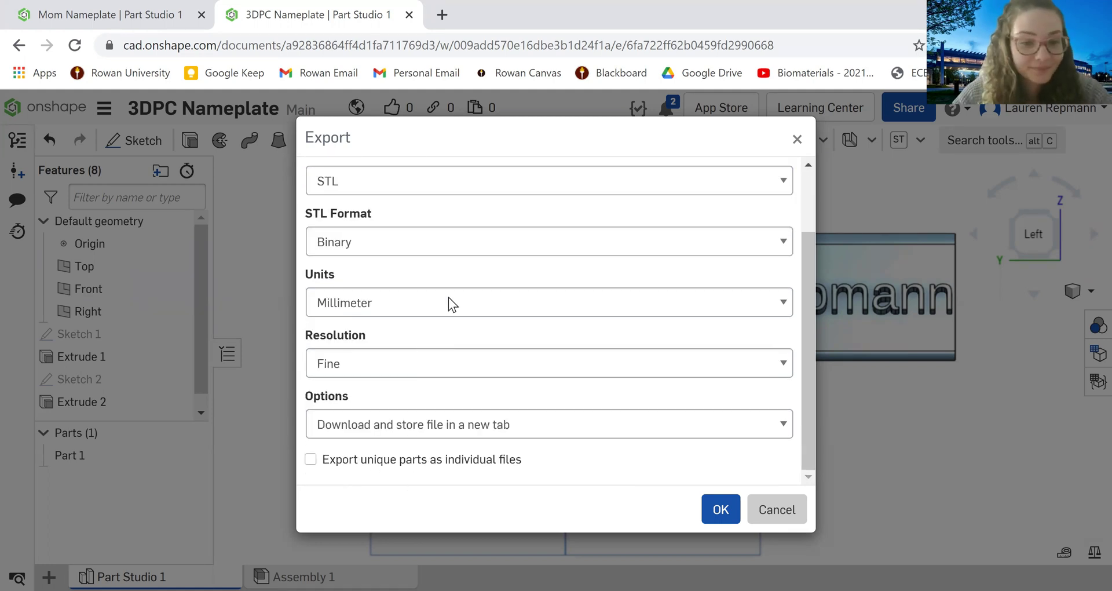
scroll(448, 297, "up", 2)
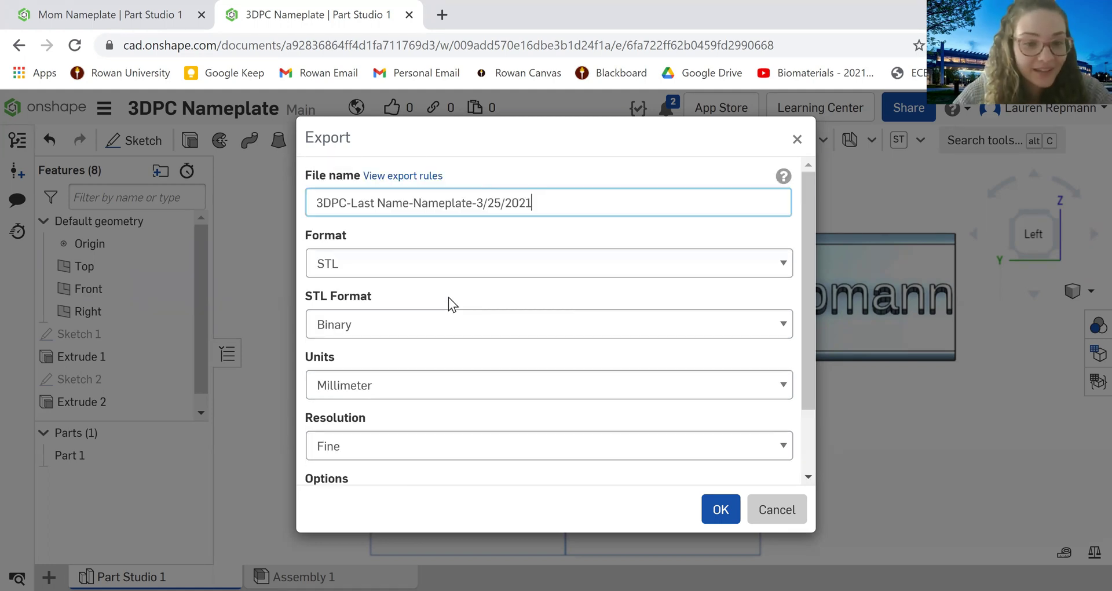
left_click(709, 516)
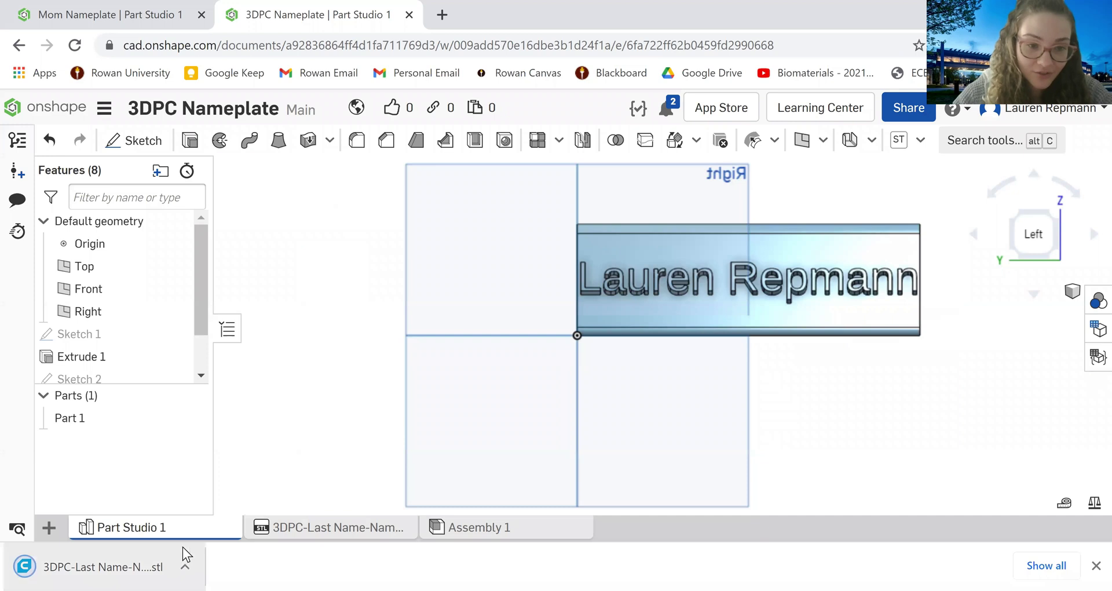
Show the downloaded nameplate .stl file in its folder from the download bar
left_click(185, 566)
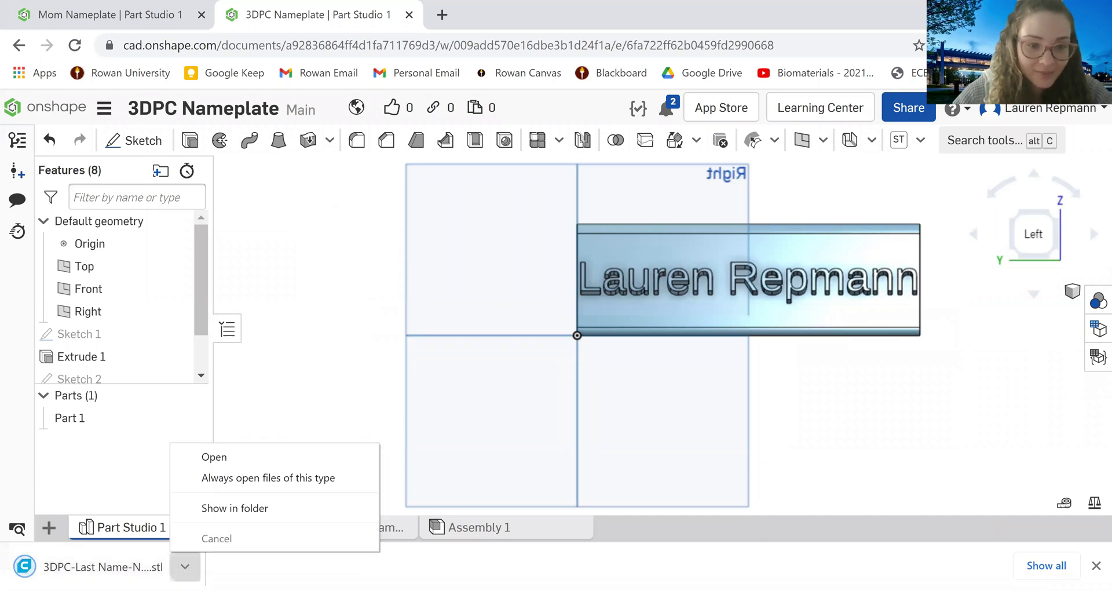
left_click(206, 513)
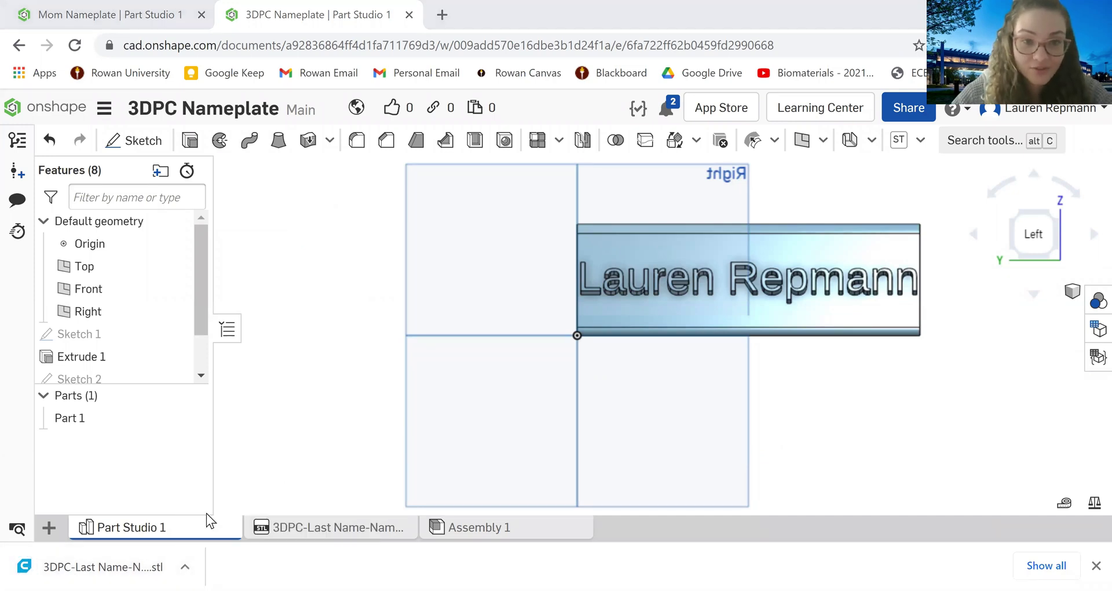